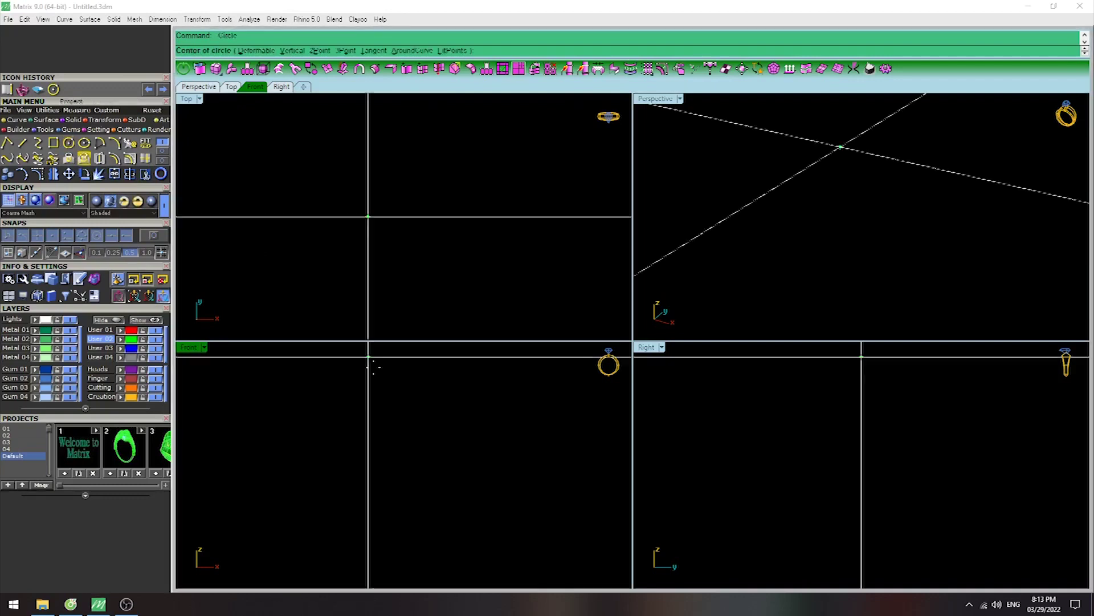
# Draw a circle of diameter 20 in the Front view and select it.
pyautogui.click(403, 464)
pyautogui.write('20')
pyautogui.press('Return')
pyautogui.press('Return')
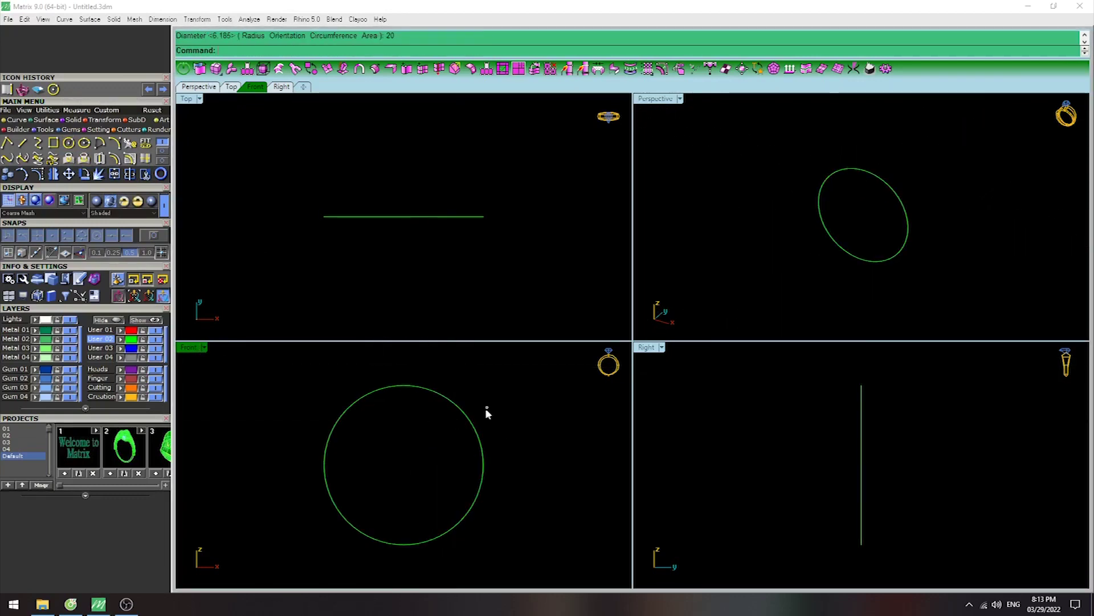
pyautogui.click(472, 421)
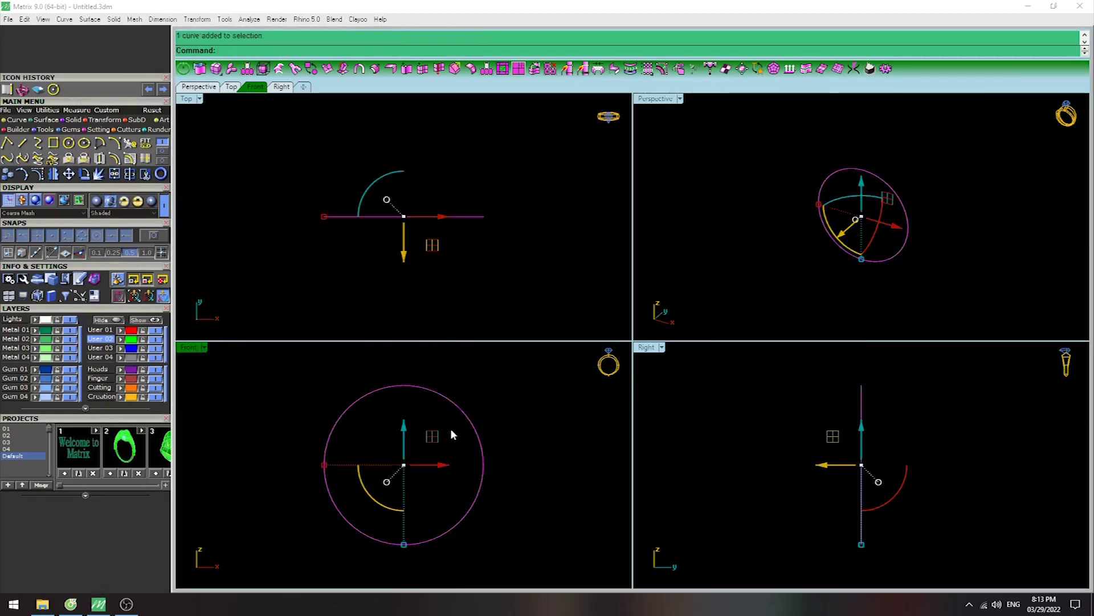
# Maximize the Right view and begin a new line.
pyautogui.doubleClick(656, 349)
pyautogui.scroll(2, 660, 248)
pyautogui.scroll(5, 710, 269)
pyautogui.write('line')
pyautogui.press('Return')
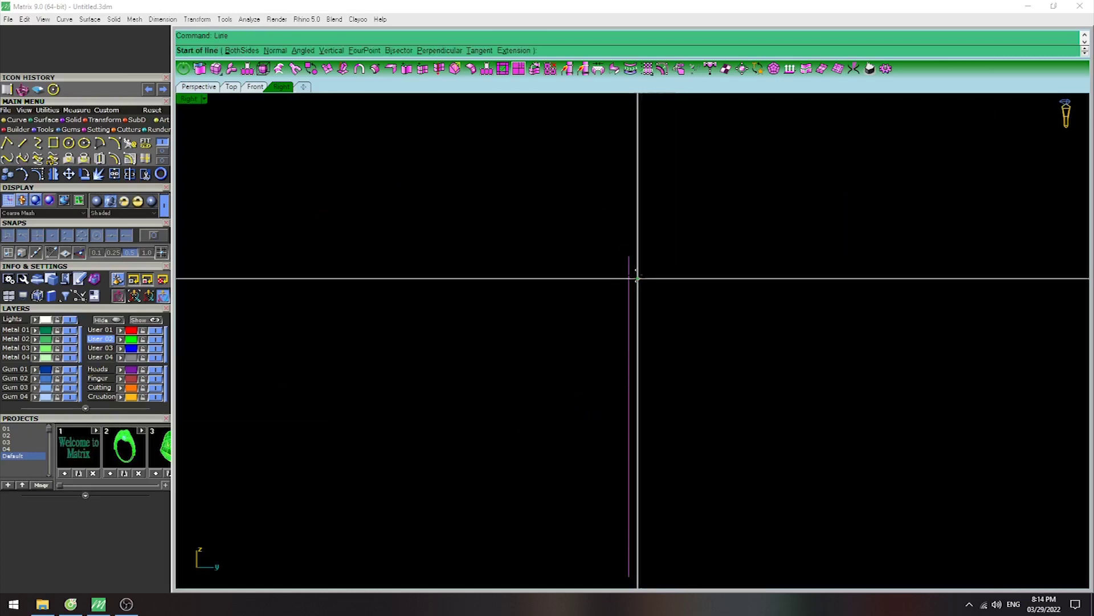
# Draw a BothSides horizontal line across the top of the ring's edge.
pyautogui.scroll(-1, 629, 254)
pyautogui.click(604, 259)
pyautogui.write('b')
pyautogui.press('Return')
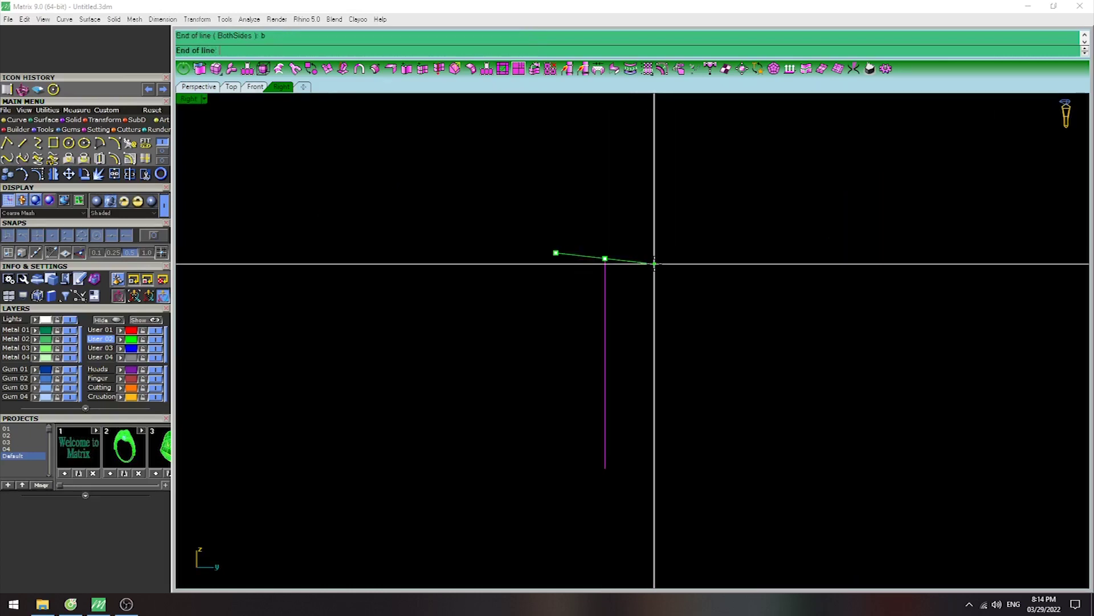
pyautogui.click(638, 257)
# Draw a vertical line rising from the horizontal line's left end.
pyautogui.scroll(2, 595, 248)
pyautogui.press('Return')
pyautogui.click(571, 290)
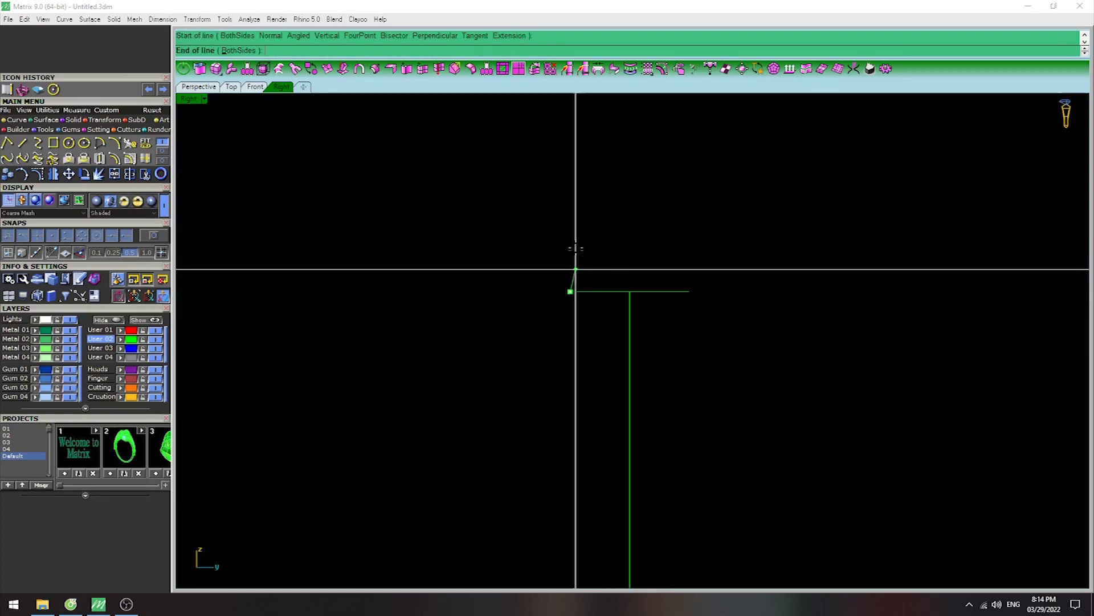
pyautogui.click(570, 199)
pyautogui.scroll(1, 595, 283)
pyautogui.click(675, 295)
# Select the horizontal top line and begin offsetting it.
pyautogui.click(668, 325)
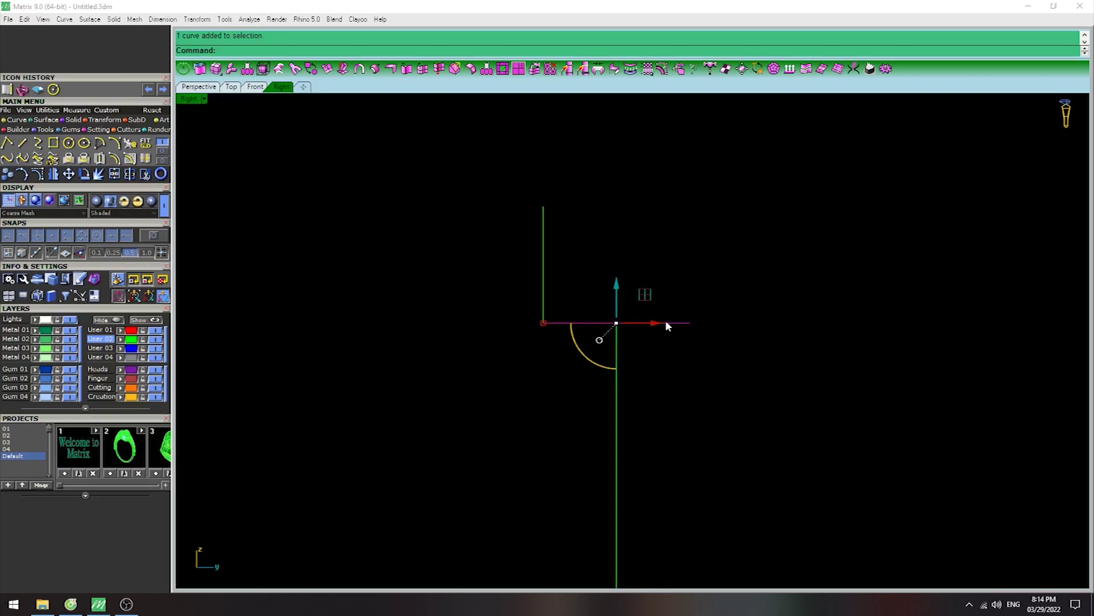
pyautogui.write('Offset')
pyautogui.press('Return')
pyautogui.write('1.6')
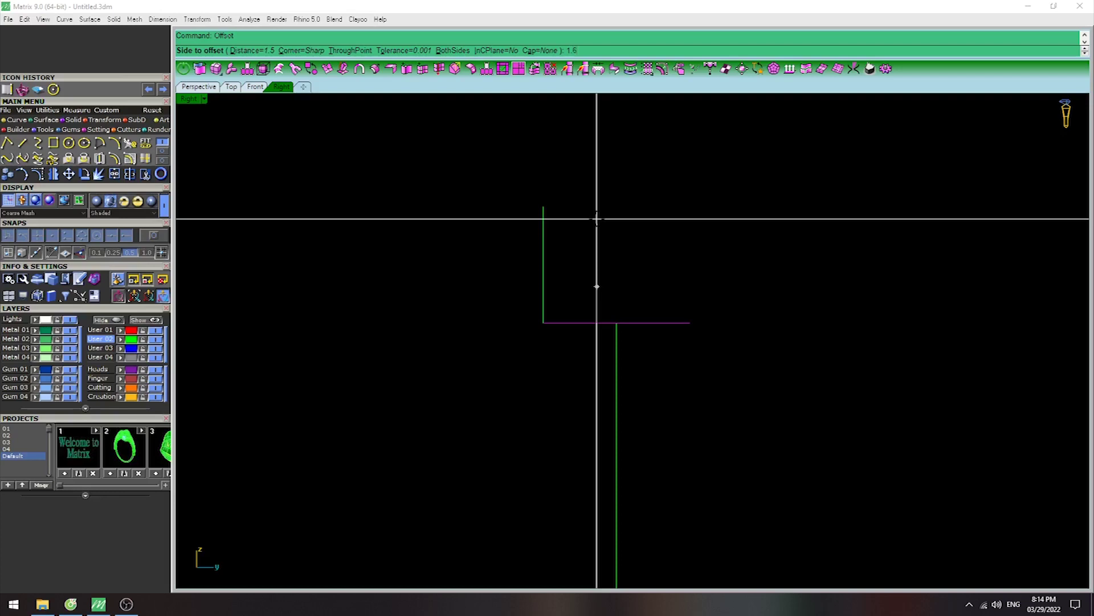
# Place the horizontal line's offset copy at distance 1.
pyautogui.click(596, 218)
pyautogui.moveTo(596, 223); pyautogui.dragTo(617, 261, button='right')
pyautogui.press('Escape')
# Offset the vertical guide line by 1.8 to one side.
pyautogui.scroll(3, 596, 302)
pyautogui.click(535, 230)
pyautogui.write('ffset')
pyautogui.press('Return')
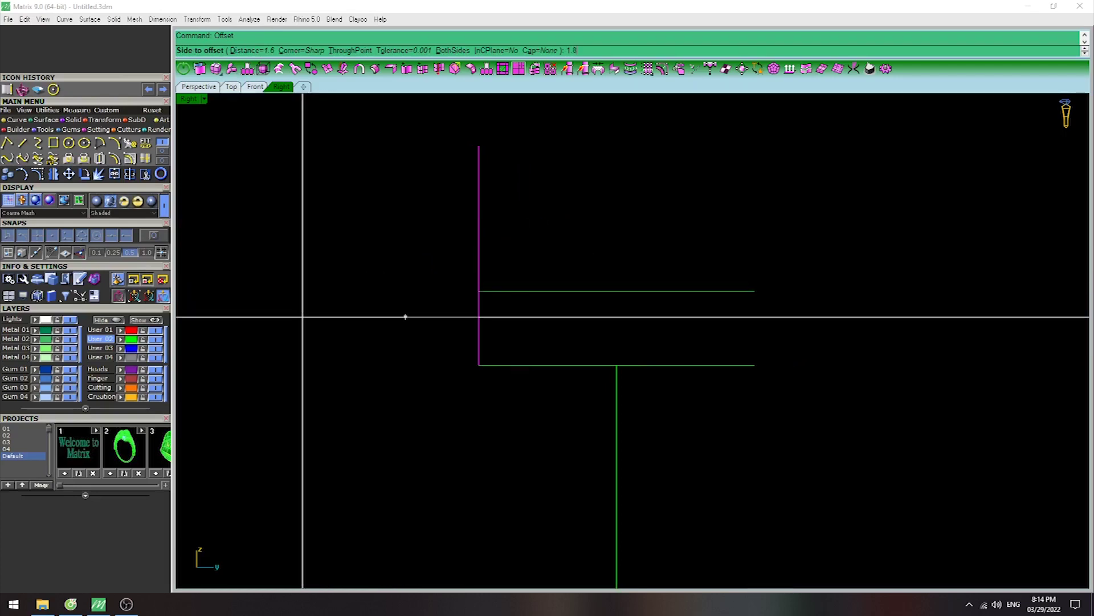
pyautogui.click(405, 317)
pyautogui.moveTo(405, 316); pyautogui.dragTo(465, 342, button='right')
pyautogui.scroll(-2, 594, 244)
pyautogui.scroll(2, 527, 258)
pyautogui.scroll(2, 542, 282)
# Draw a horizontal line leftward from the guide lines' intersection.
pyautogui.write('line')
pyautogui.press('Return')
pyautogui.click(614, 325)
pyautogui.click(373, 325)
pyautogui.scroll(-3, 496, 277)
pyautogui.scroll(3, 493, 300)
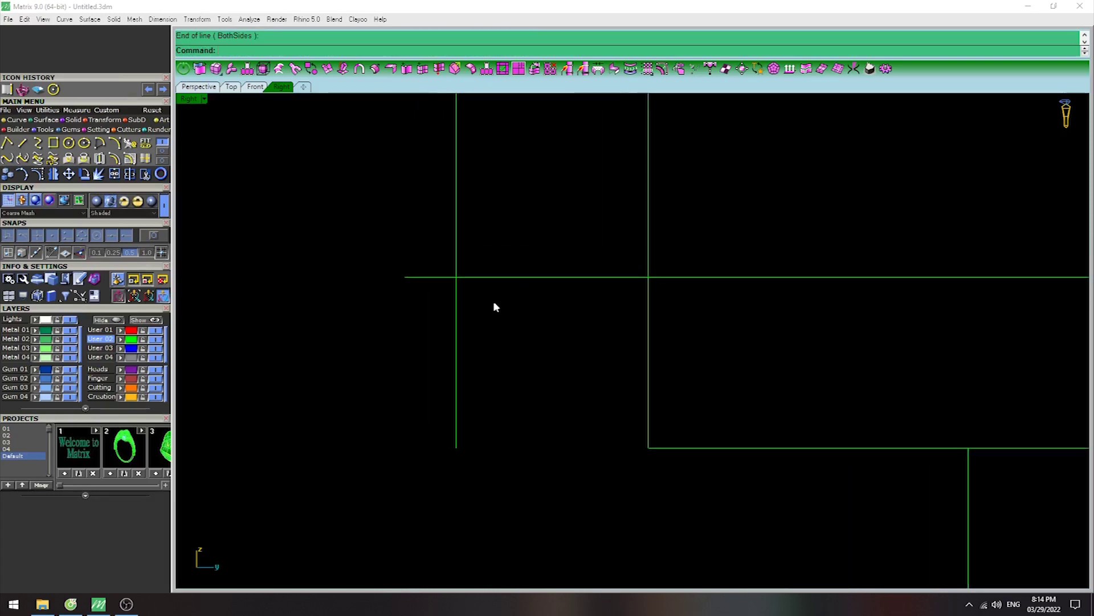
# Trim the crossing guide lines' upper and left overhangs into a clean corner.
pyautogui.moveTo(387, 326); pyautogui.dragTo(389, 328)
pyautogui.write('trim')
pyautogui.press('Return')
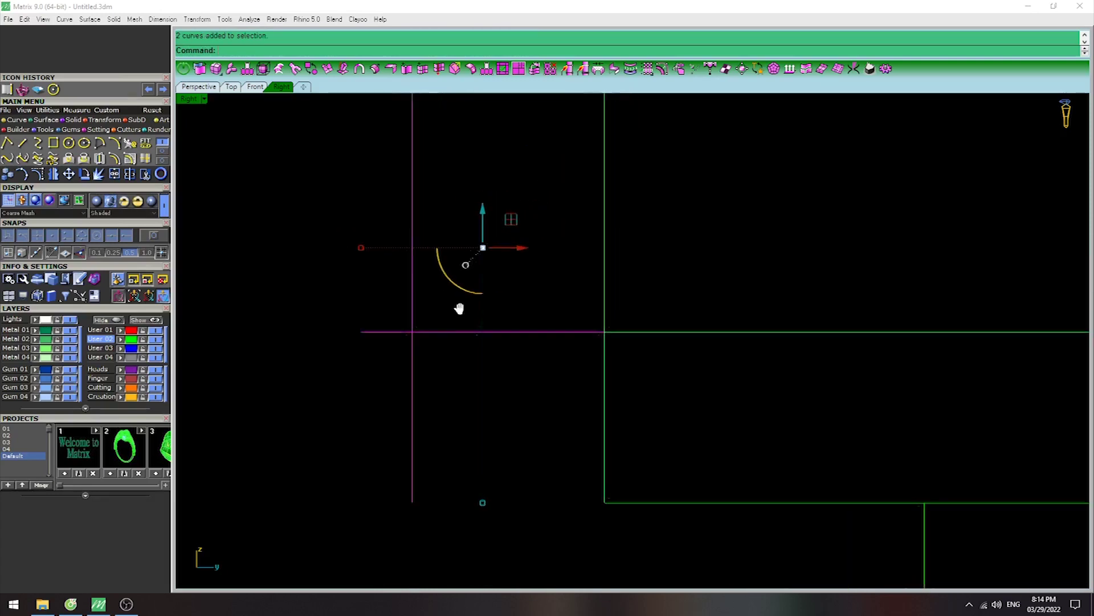
pyautogui.click(425, 297)
pyautogui.click(399, 340)
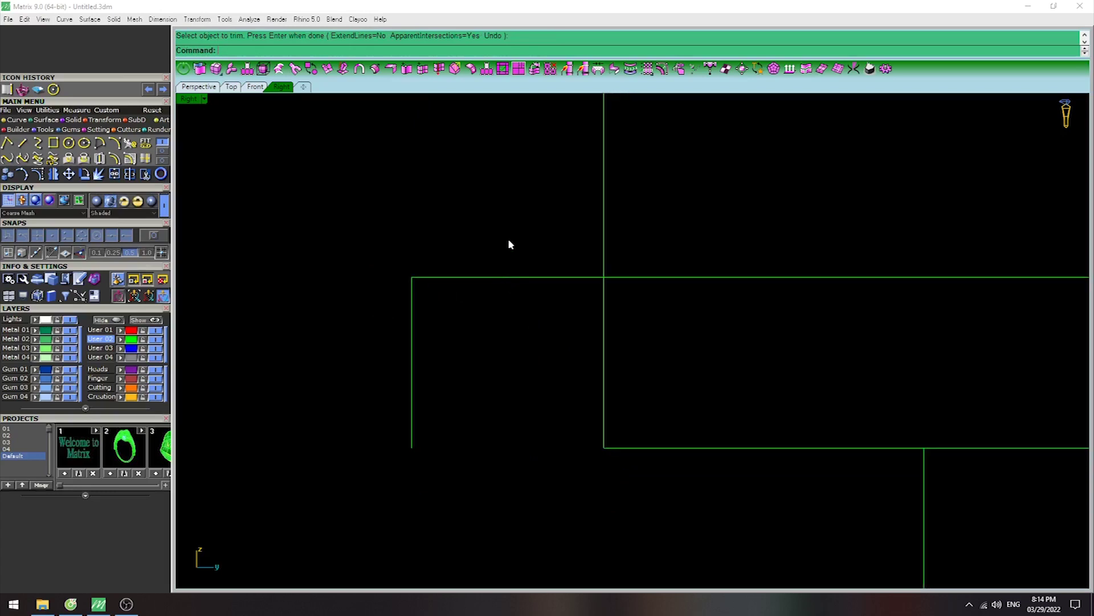
# Draw a start-end-point arc from the guide corner to the left vertical line.
pyautogui.moveTo(495, 309); pyautogui.dragTo(511, 271, button='right')
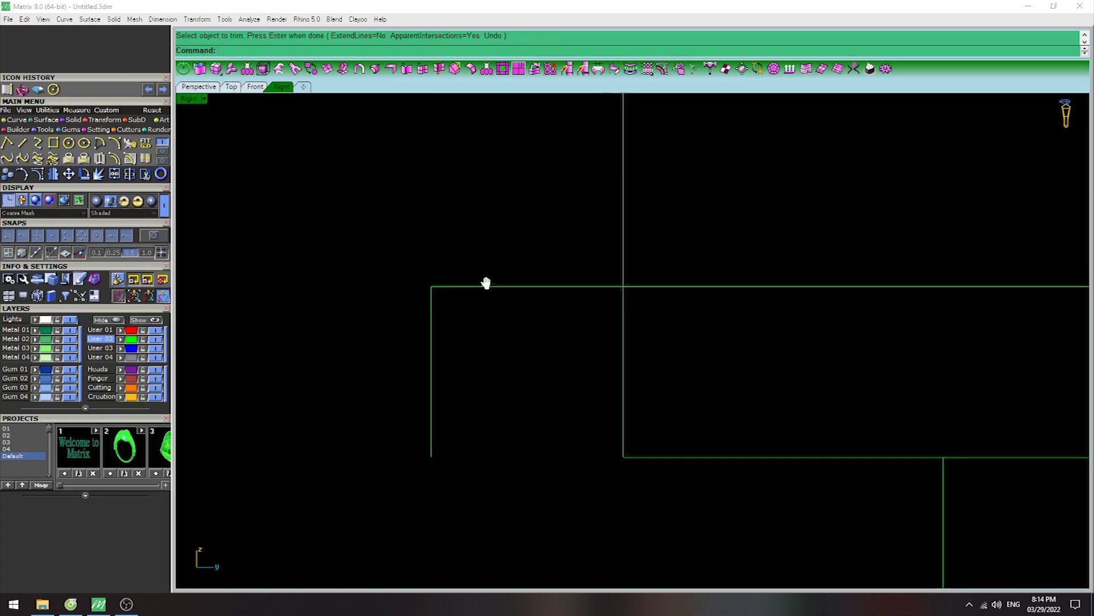
pyautogui.middleClick(531, 295)
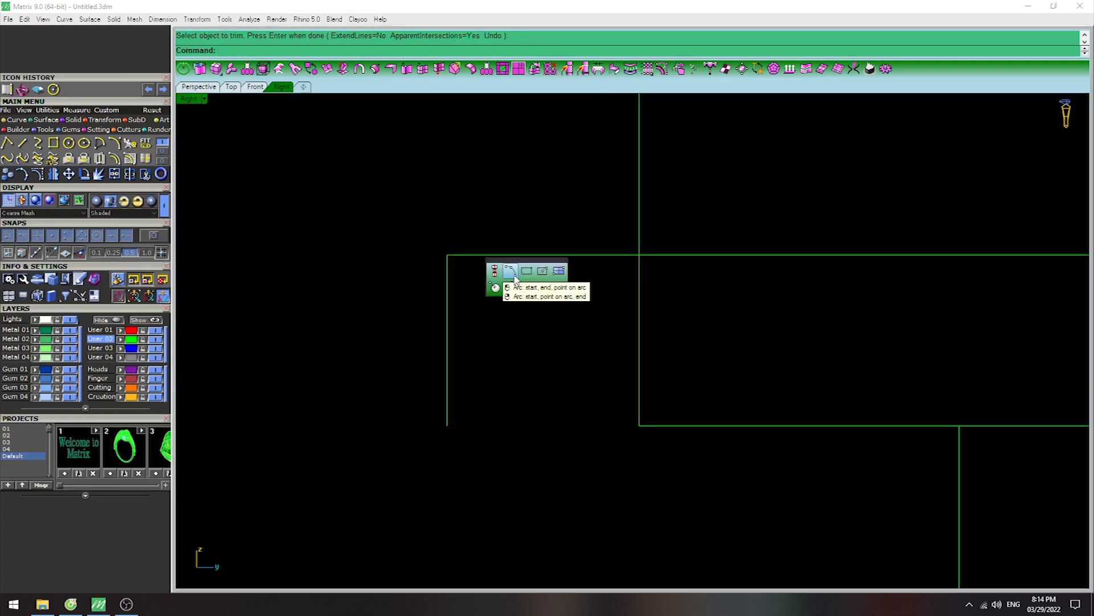
pyautogui.click(514, 279)
pyautogui.click(639, 255)
pyautogui.click(448, 293)
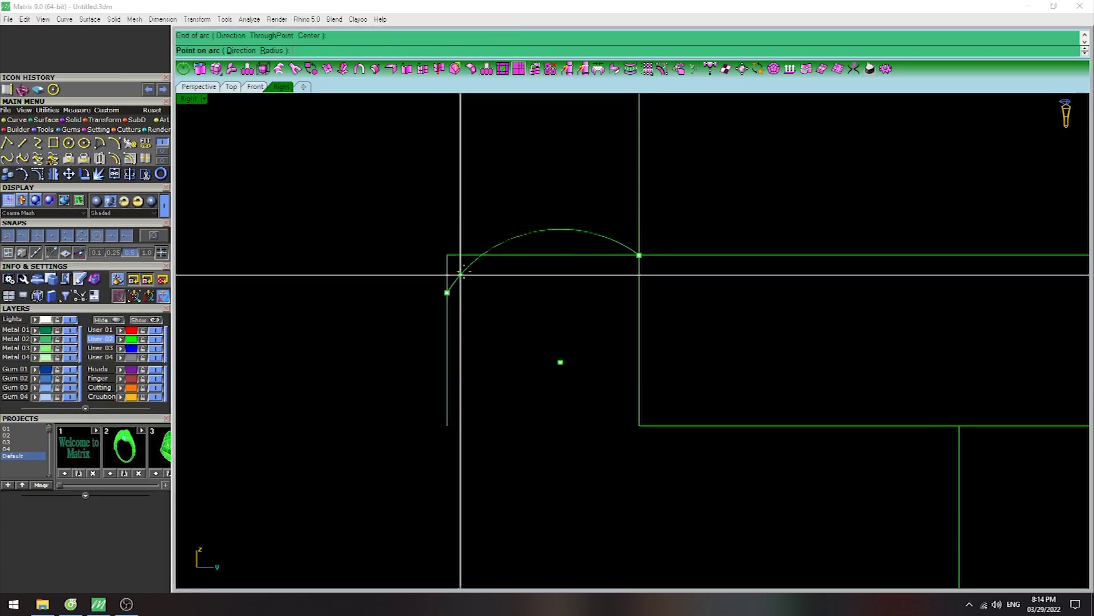
pyautogui.click(461, 286)
pyautogui.scroll(-1, 527, 296)
pyautogui.click(522, 283)
pyautogui.scroll(2, 542, 282)
pyautogui.scroll(3, 628, 267)
pyautogui.moveTo(628, 267); pyautogui.dragTo(597, 290, button='right')
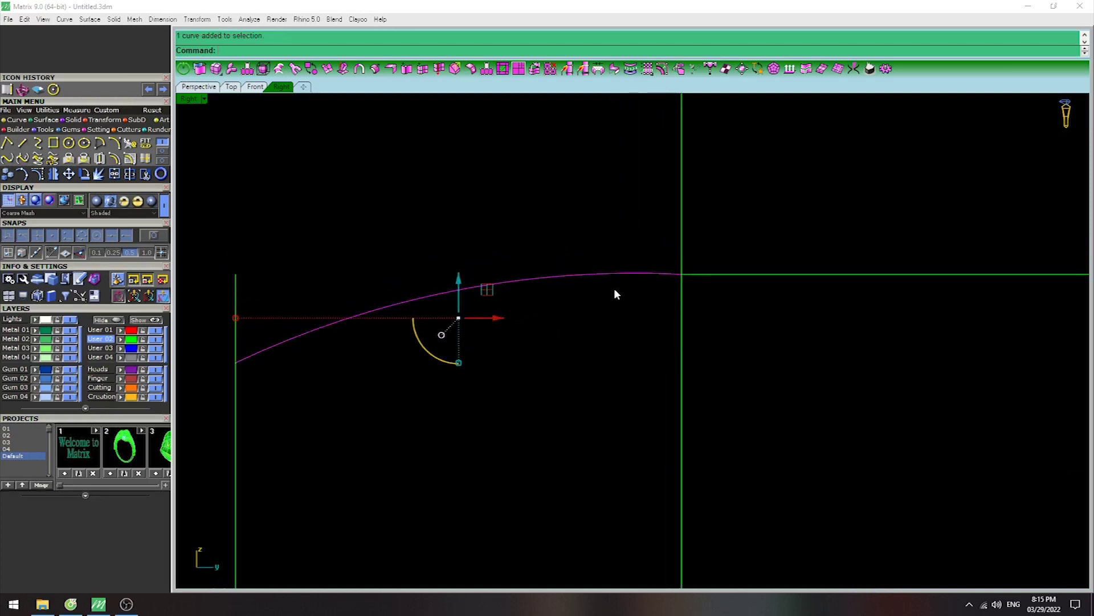
# Reshape the arc by moving one of its control points.
pyautogui.press('F10')
pyautogui.click(431, 264)
pyautogui.scroll(3, 450, 288)
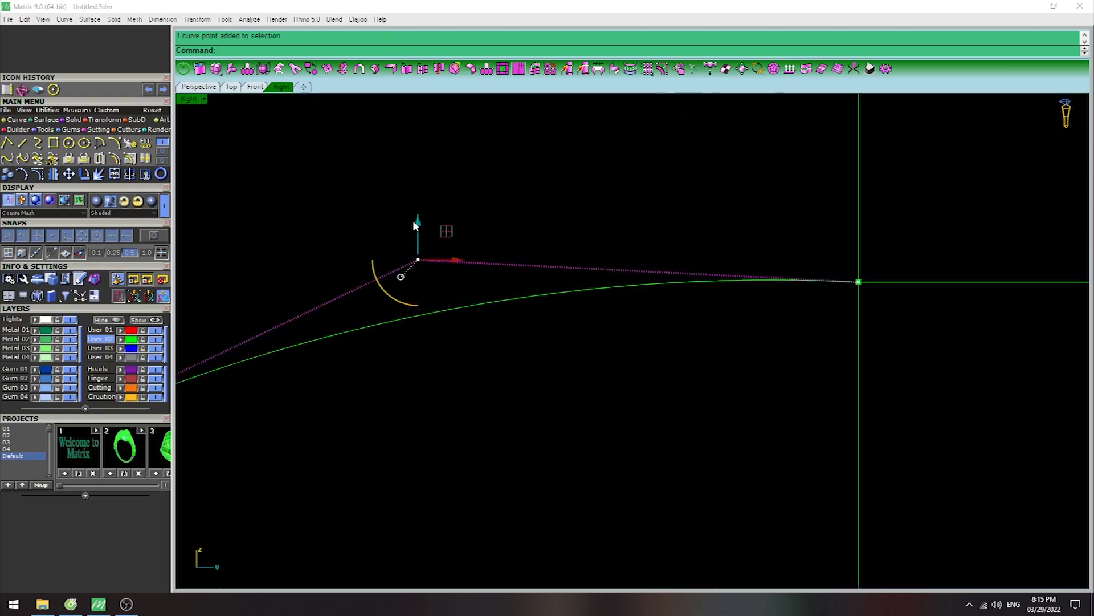
pyautogui.moveTo(416, 216); pyautogui.dragTo(415, 234)
pyautogui.scroll(-2, 579, 191)
pyautogui.press('Escape')
pyautogui.scroll(-3, 591, 236)
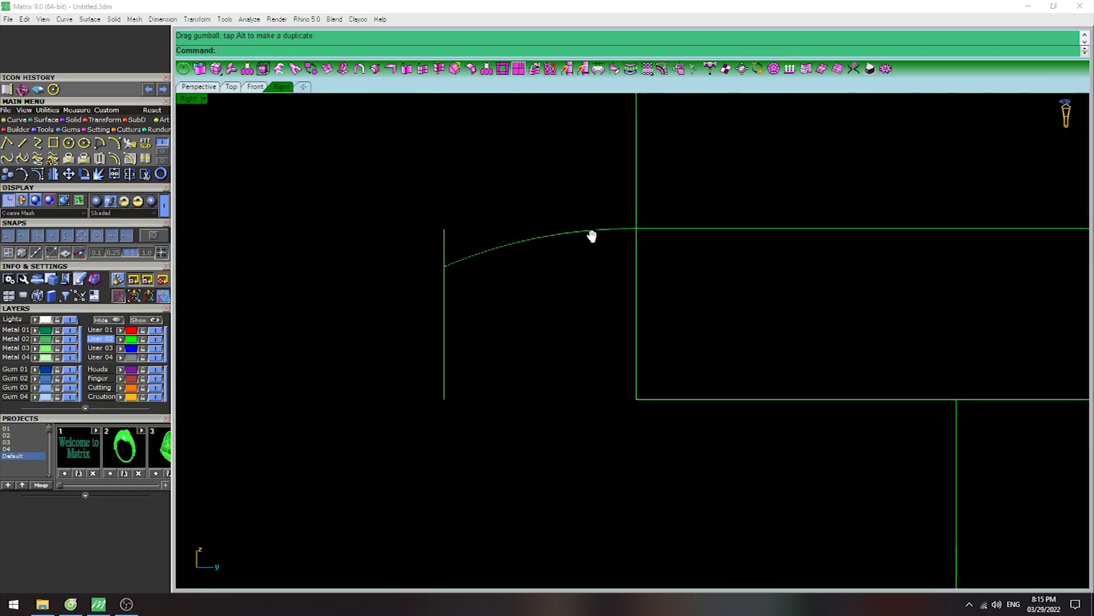
pyautogui.moveTo(592, 236); pyautogui.dragTo(593, 256, button='right')
# Rebuild the rounded top curve at degree 3.
pyautogui.click(558, 268)
pyautogui.press('Return')
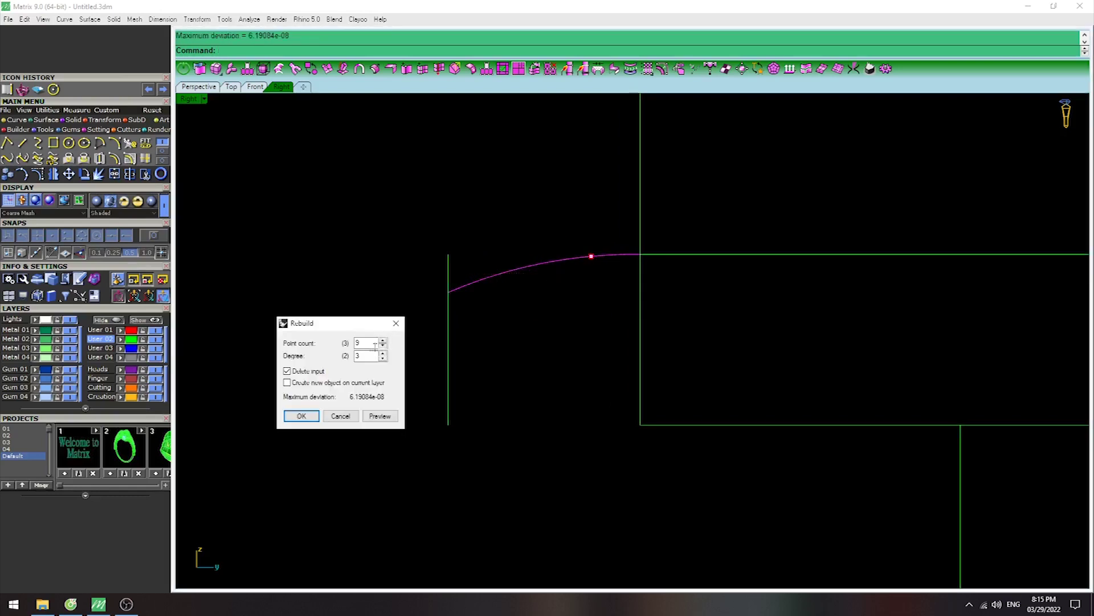
pyautogui.click(307, 420)
# Raise a control point of the rebuilt curve to smooth it.
pyautogui.press('F10')
pyautogui.scroll(2, 512, 295)
pyautogui.moveTo(428, 215); pyautogui.dragTo(464, 272)
pyautogui.moveTo(468, 208); pyautogui.dragTo(587, 165)
pyautogui.press('F11')
pyautogui.scroll(-2, 570, 257)
# Select the left vertical guide line and begin offsetting it.
pyautogui.click(461, 300)
pyautogui.moveTo(500, 310); pyautogui.dragTo(476, 287, button='right')
pyautogui.write('ffset')
pyautogui.press('Return')
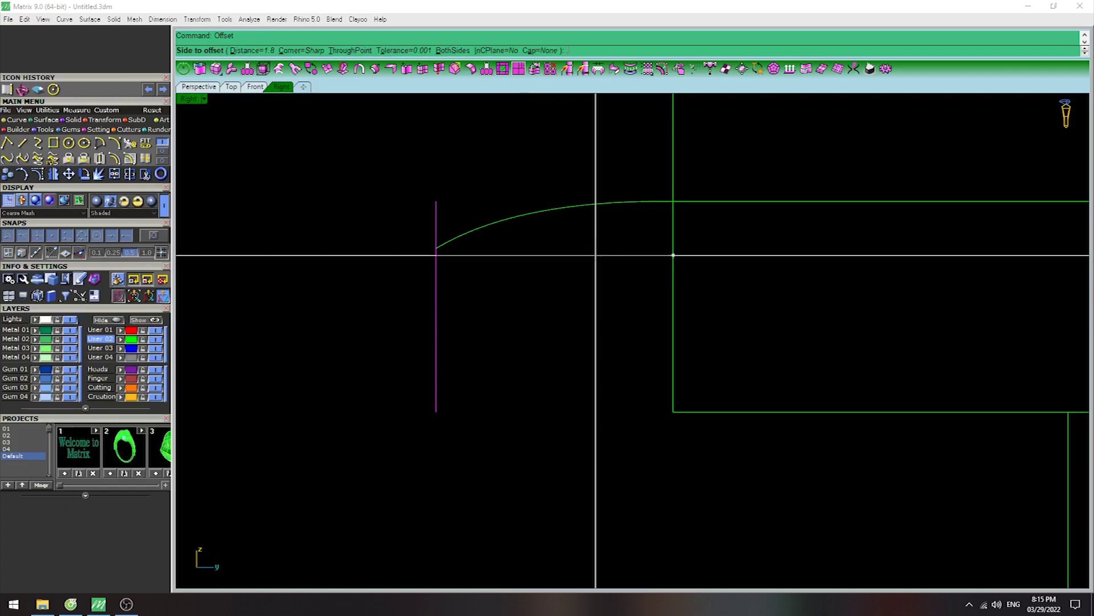
pyautogui.write('35')
# Offset the left vertical guide and the rectangle's left edge line.
pyautogui.press('Return')
pyautogui.click(481, 255)
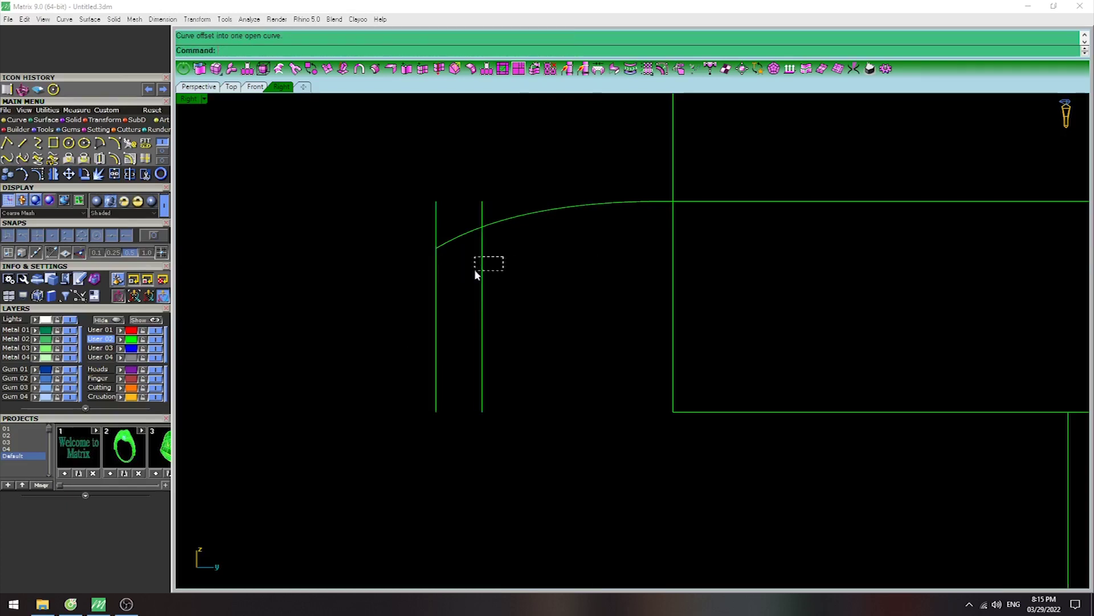
pyautogui.press('Return')
pyautogui.click(673, 257)
pyautogui.click(599, 290)
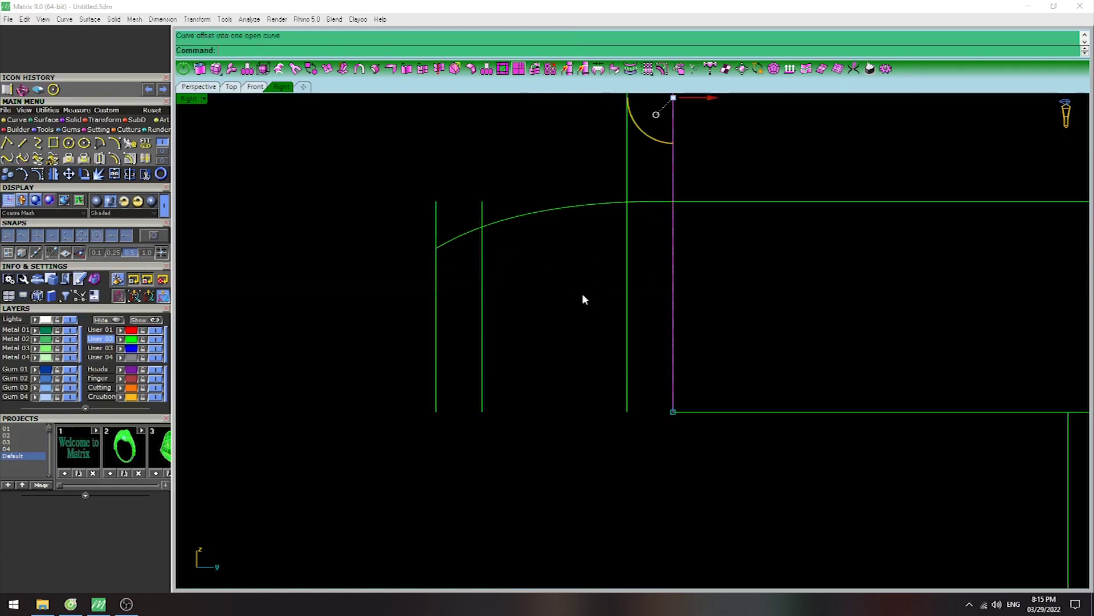
# Offset the upper curve twice to create curves beneath it.
pyautogui.press('Return')
pyautogui.click(510, 212)
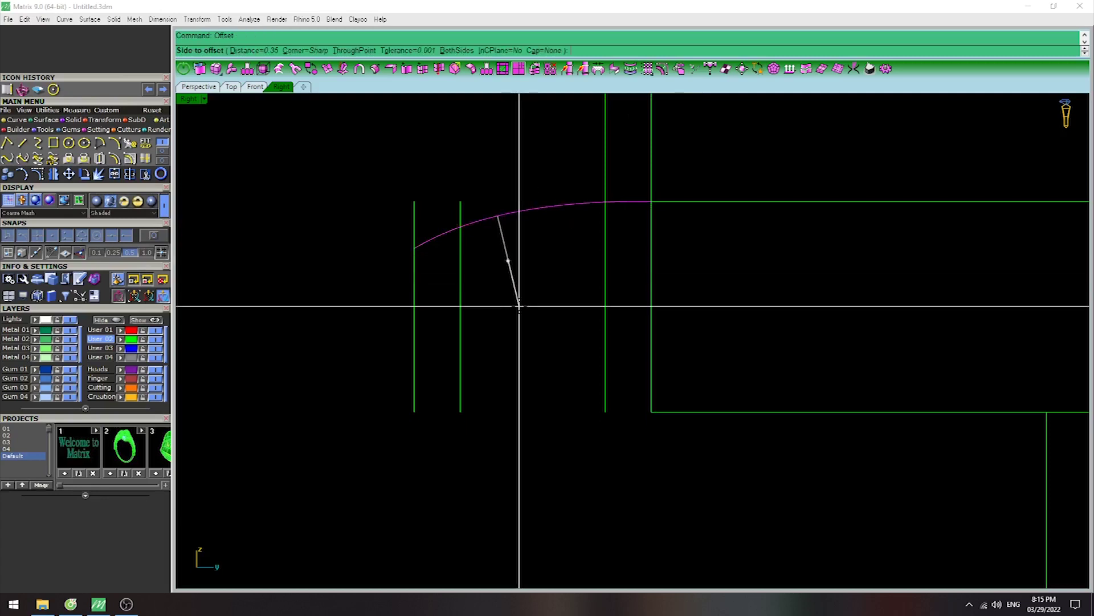
pyautogui.click(514, 304)
pyautogui.scroll(3, 580, 264)
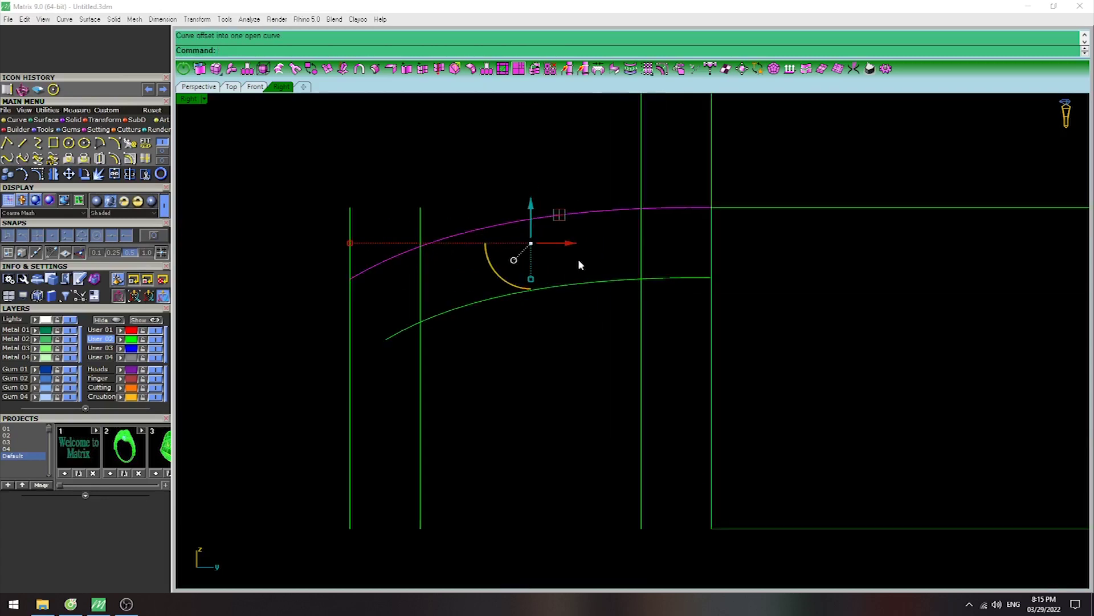
pyautogui.press('Return')
pyautogui.click(590, 214)
pyautogui.click(548, 324)
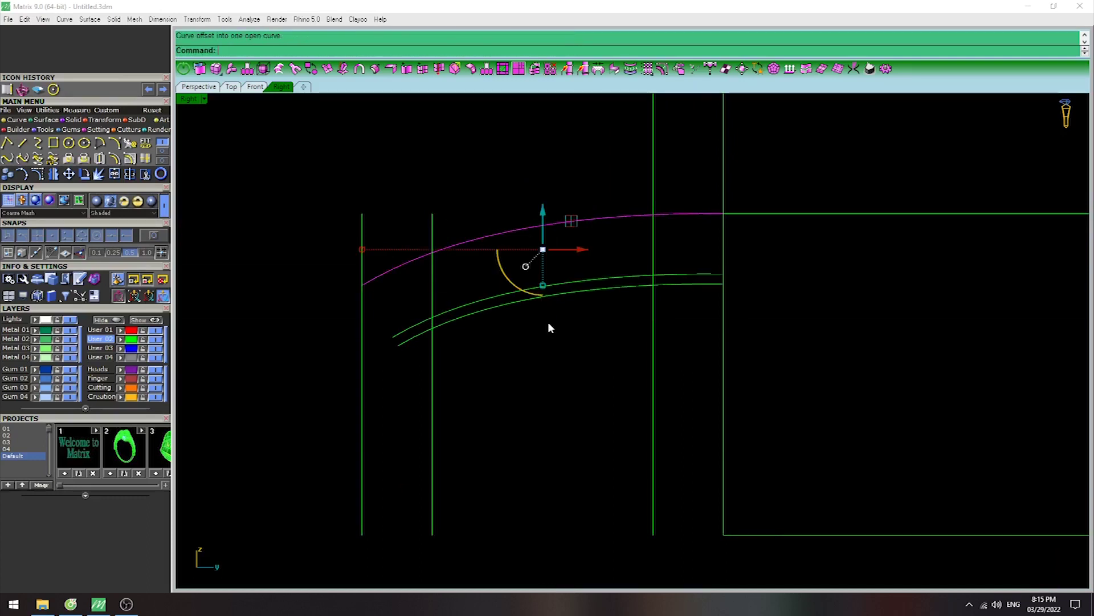
pyautogui.press('Escape')
pyautogui.moveTo(517, 302); pyautogui.dragTo(530, 308, button='right')
pyautogui.press('Escape')
pyautogui.scroll(1, 651, 268)
# Draw a slanted line from the upper curve/guide intersection to the lower curve.
pyautogui.write('line')
pyautogui.press('Return')
pyautogui.click(370, 265)
pyautogui.click(399, 341)
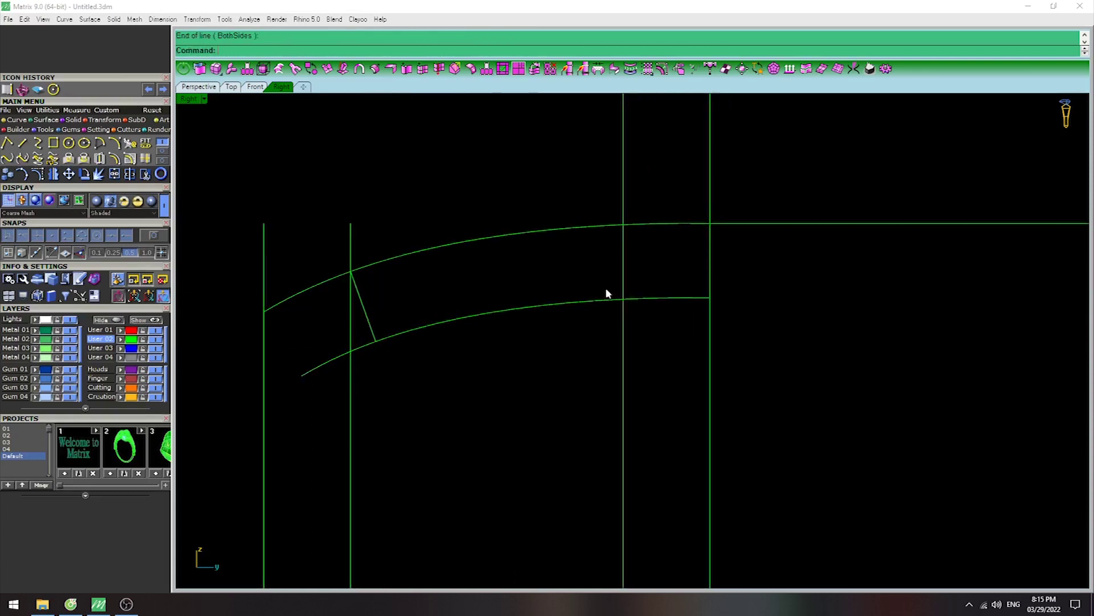
# Draw a short line joining the two curves at the right guide.
pyautogui.press('Return')
pyautogui.scroll(3, 656, 201)
pyautogui.click(655, 199)
pyautogui.click(653, 412)
pyautogui.scroll(-2, 640, 420)
pyautogui.scroll(-1, 503, 394)
pyautogui.scroll(1, 502, 394)
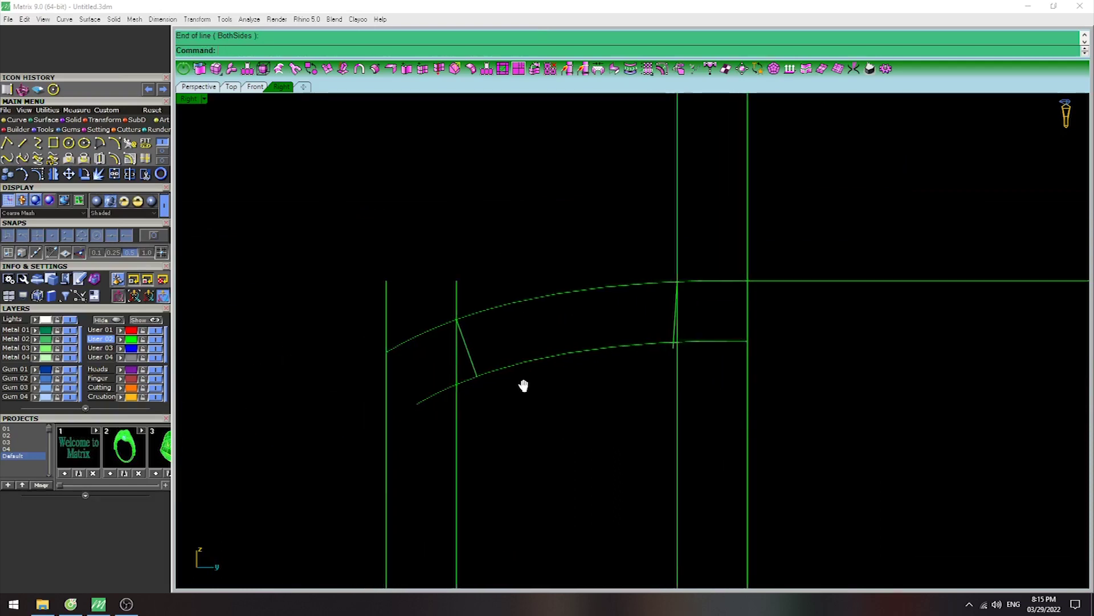
# Measure the curve gap (about 0.99) with an aligned dimension, then cancel it.
pyautogui.middleClick(500, 378)
pyautogui.click(484, 383)
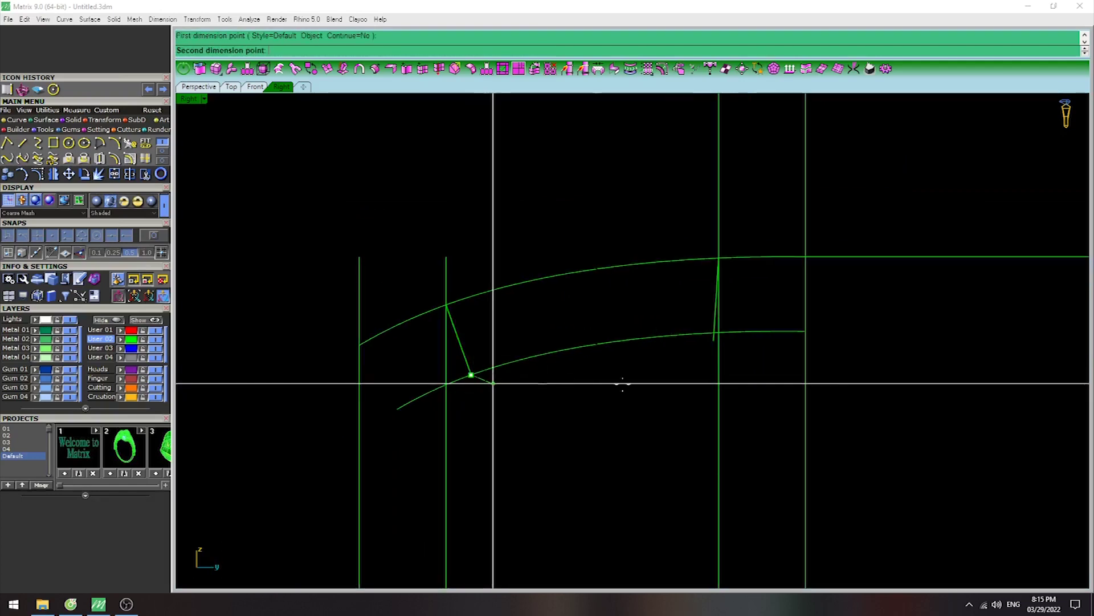
pyautogui.click(713, 330)
pyautogui.press('Escape')
pyautogui.scroll(2, 531, 336)
pyautogui.scroll(-1, 567, 331)
pyautogui.scroll(-1, 642, 334)
pyautogui.scroll(-1, 627, 334)
pyautogui.scroll(1, 610, 325)
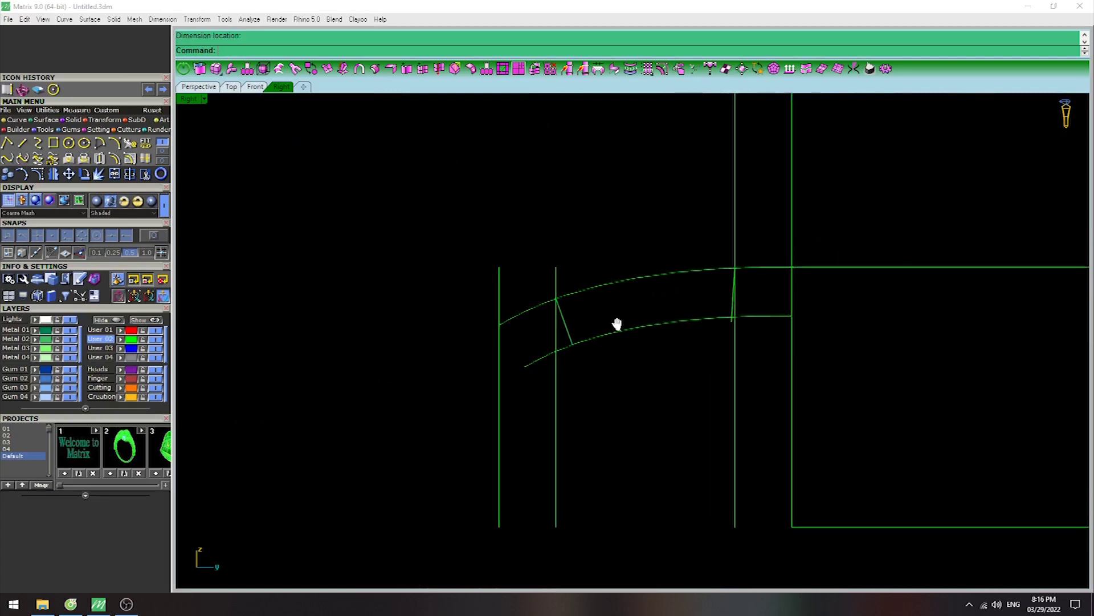
pyautogui.scroll(-1, 590, 351)
pyautogui.scroll(-2, 598, 346)
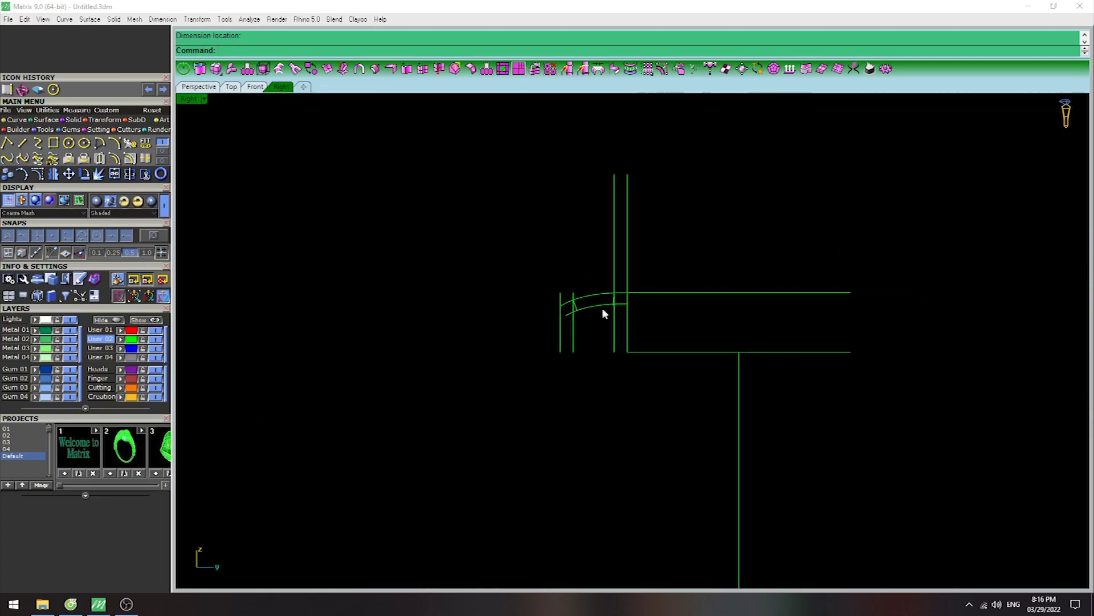
pyautogui.scroll(2, 609, 320)
pyautogui.scroll(1, 584, 314)
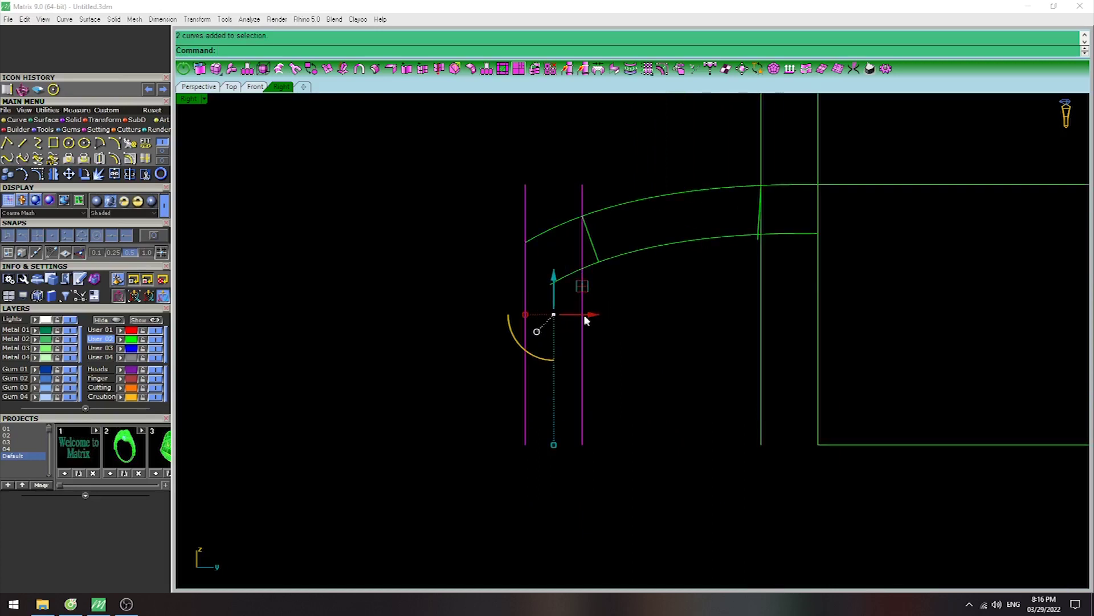
# Move the two selected left vertical guides 2 units to the left.
pyautogui.click(591, 313)
pyautogui.press('Return')
pyautogui.click(633, 367)
pyautogui.write('2')
pyautogui.press('Return')
pyautogui.click(415, 374)
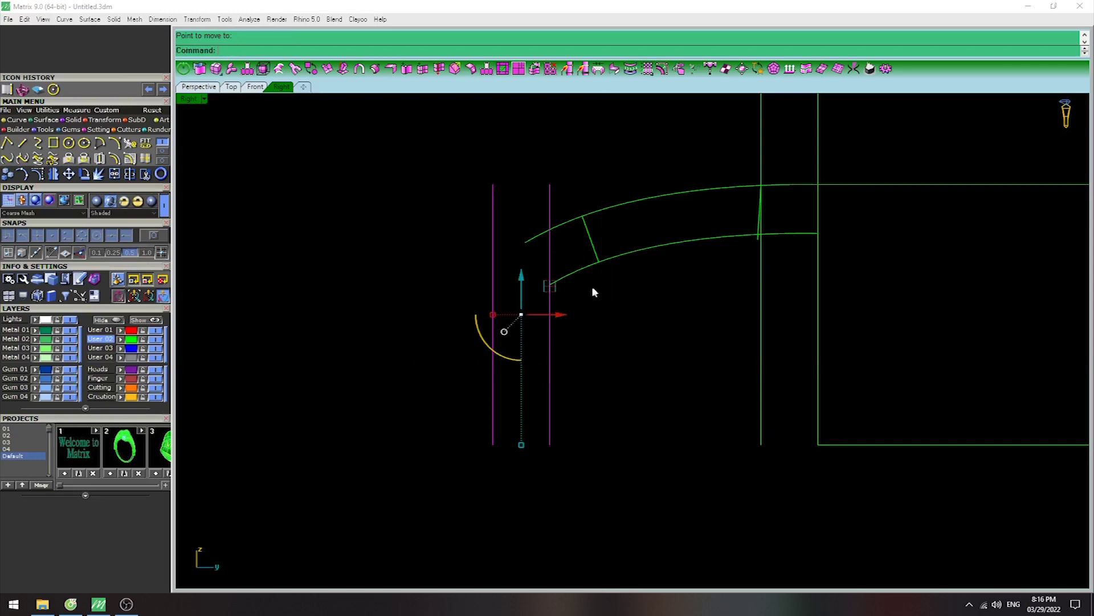
pyautogui.press('Escape')
pyautogui.scroll(-3, 622, 226)
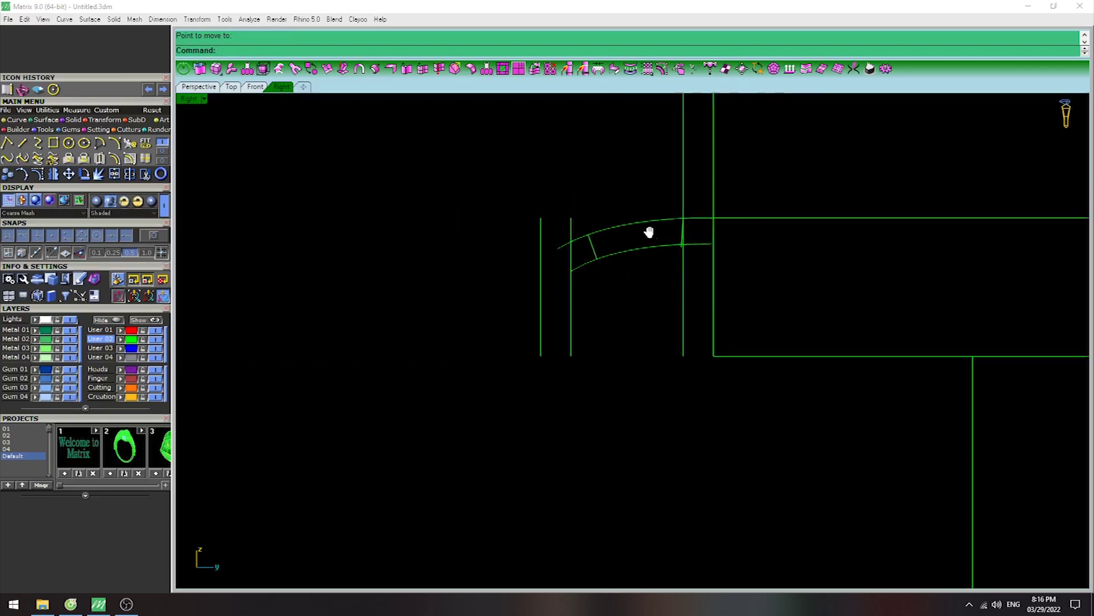
pyautogui.scroll(3, 580, 256)
pyautogui.scroll(2, 555, 250)
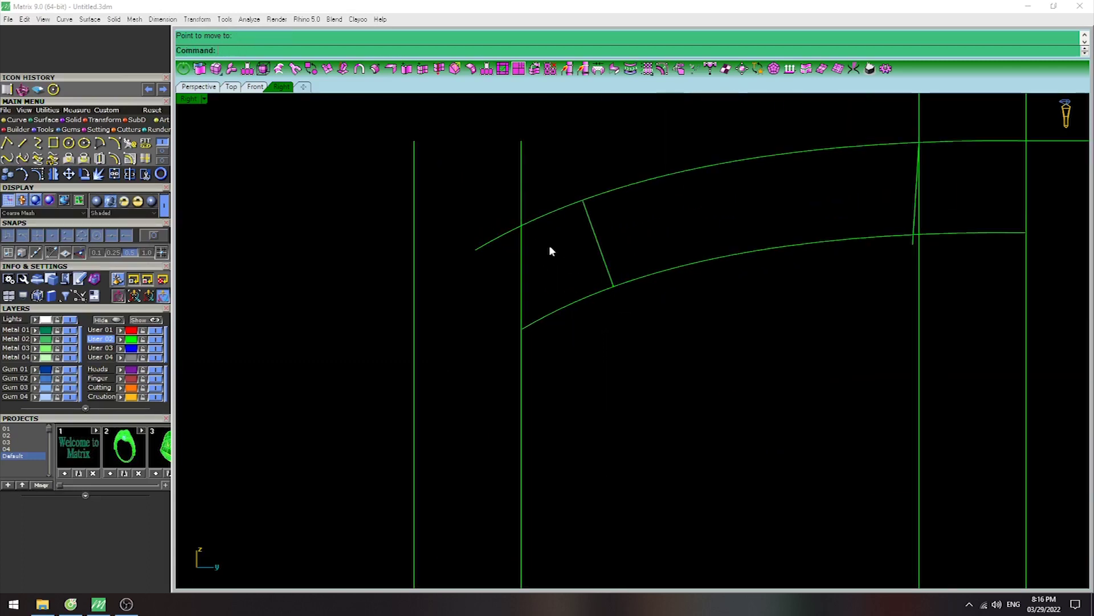
# Draw a slanted line between the curves and drag its lower end onto the inner curve.
pyautogui.click(532, 245)
pyautogui.click(569, 326)
pyautogui.click(558, 296)
pyautogui.moveTo(572, 303); pyautogui.dragTo(581, 270, button='right')
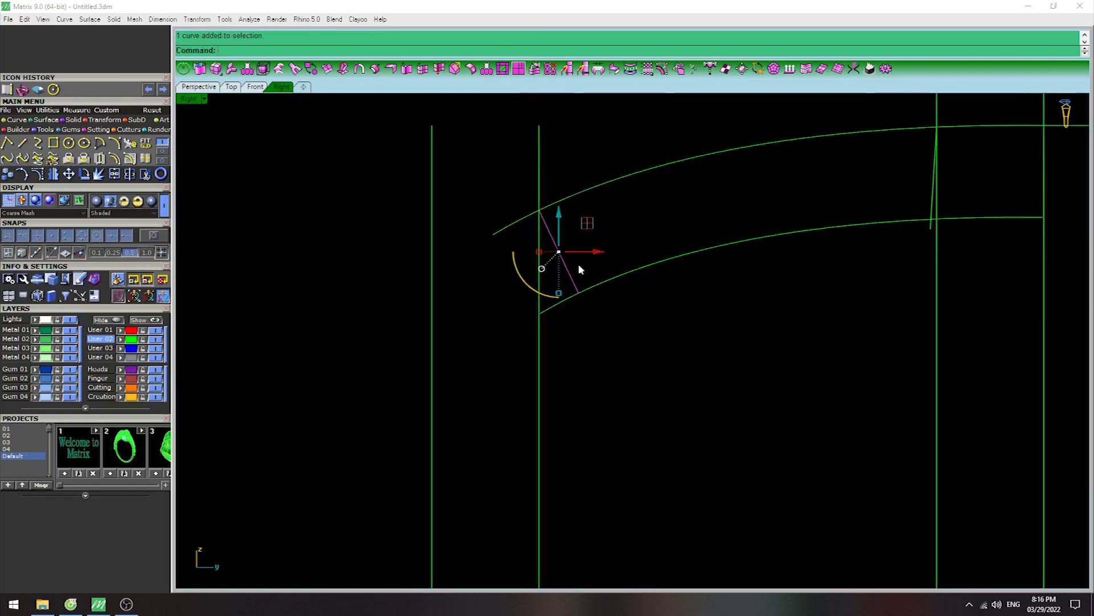
pyautogui.moveTo(609, 268); pyautogui.dragTo(621, 280)
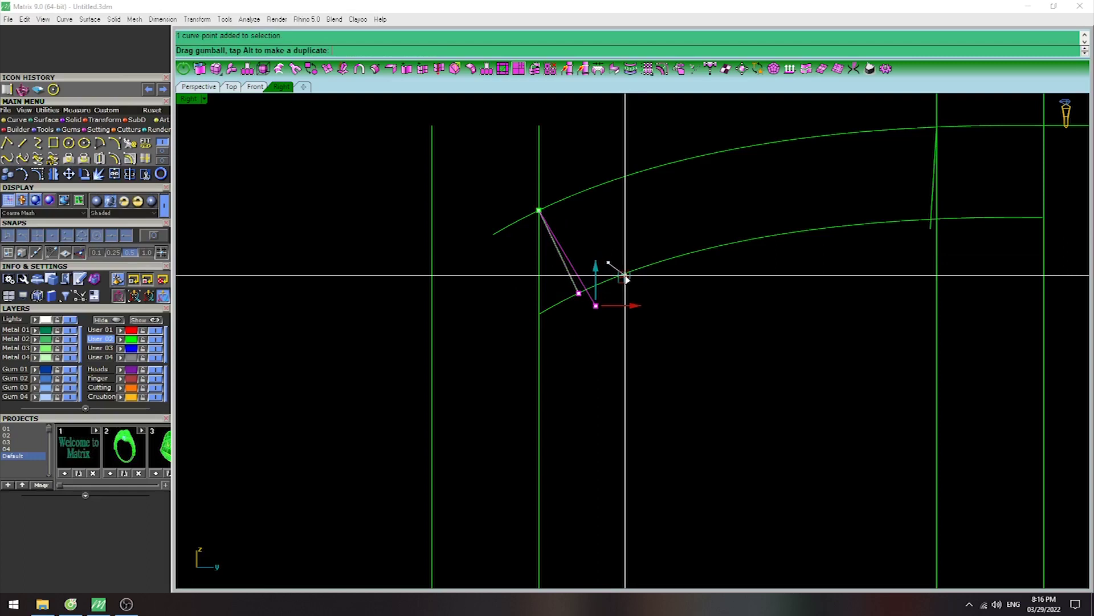
pyautogui.scroll(-2, 627, 282)
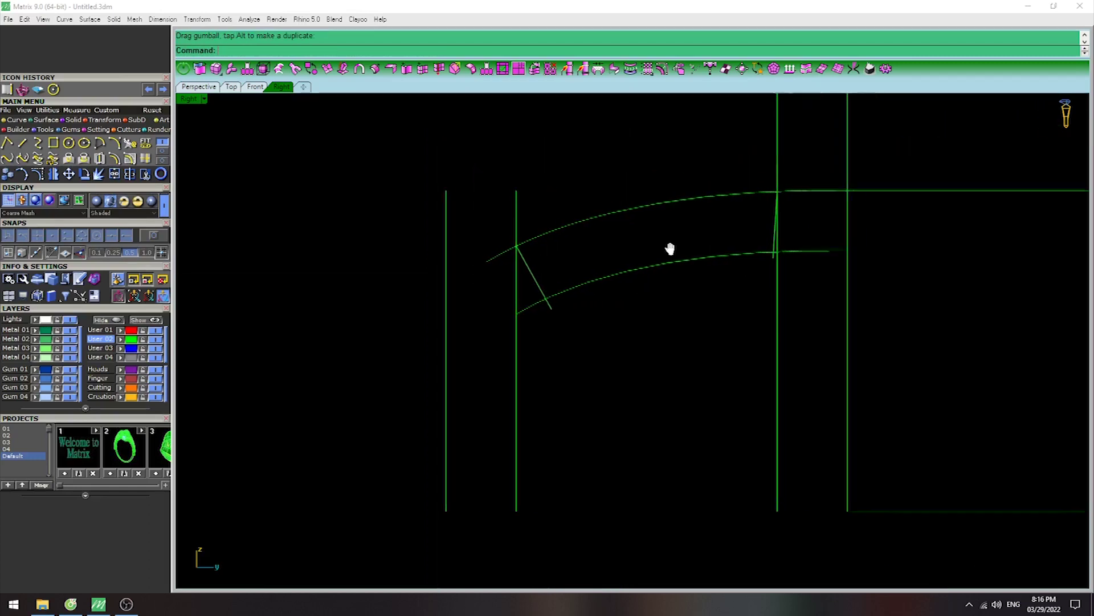
pyautogui.moveTo(553, 262)
pyautogui.mouseDown(button='right')
pyautogui.moveTo(564, 235)
pyautogui.moveTo(577, 246)
pyautogui.moveTo(559, 255)
pyautogui.mouseUp(button='right')
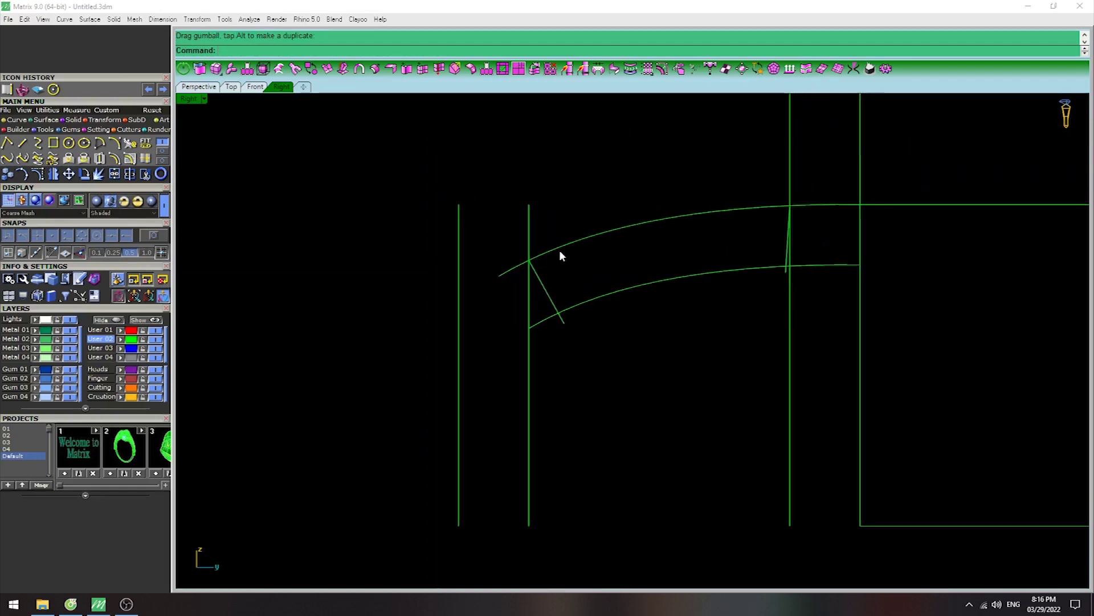
pyautogui.scroll(-2, 586, 254)
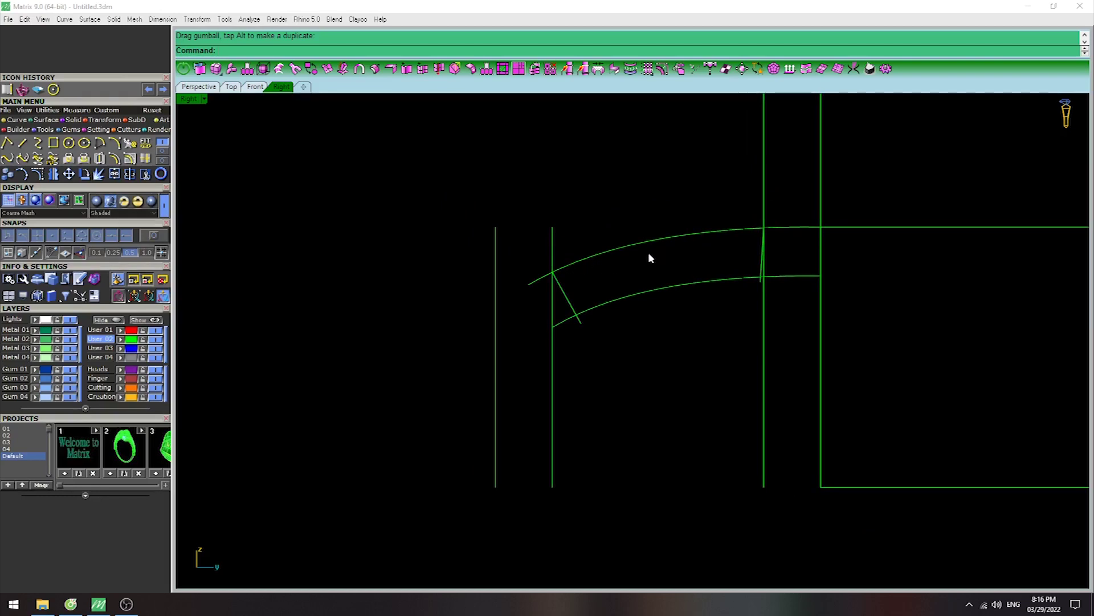
pyautogui.scroll(2, 556, 276)
pyautogui.moveTo(552, 273)
pyautogui.mouseDown(button='right')
pyautogui.moveTo(569, 276)
pyautogui.moveTo(525, 263)
pyautogui.mouseUp(button='right')
pyautogui.middleClick(526, 264)
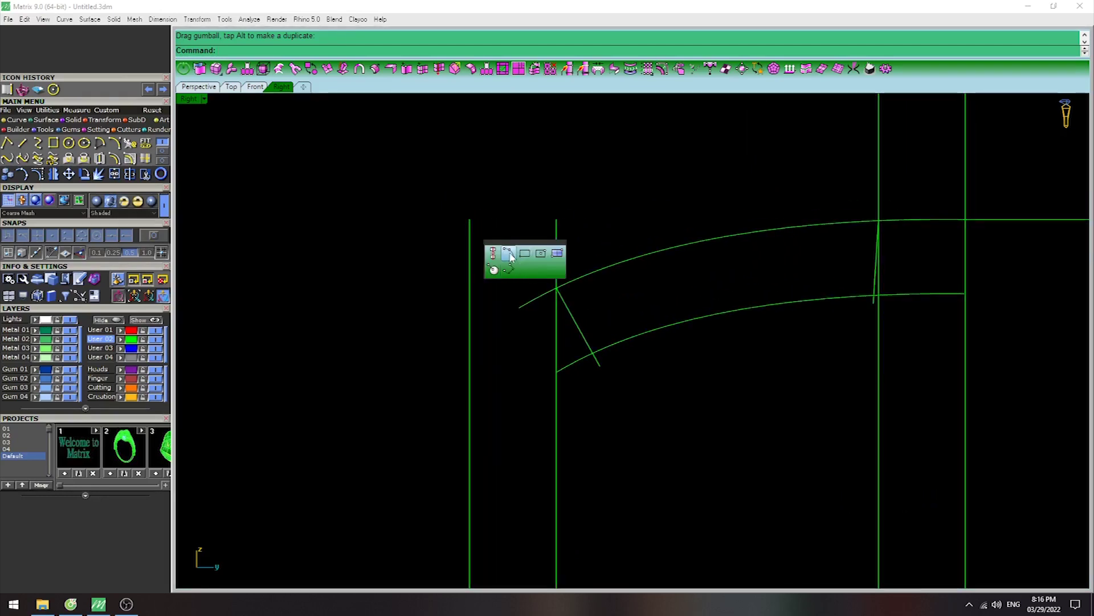
# Draw an arc spanning the tops of the outer and inner left guides to round the top.
pyautogui.click(511, 257)
pyautogui.click(556, 288)
pyautogui.click(470, 288)
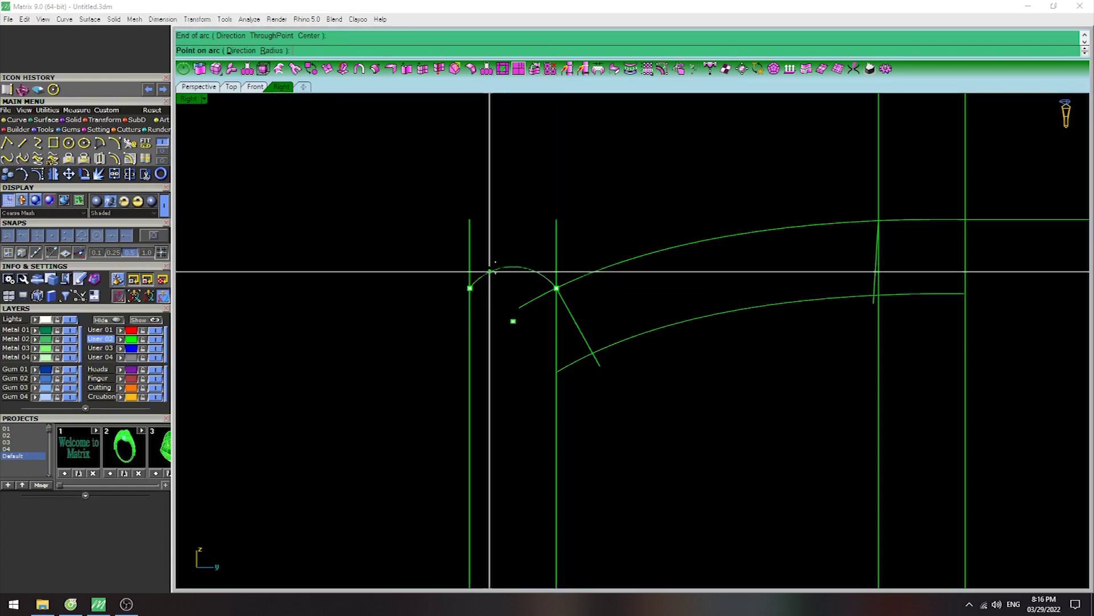
pyautogui.click(501, 264)
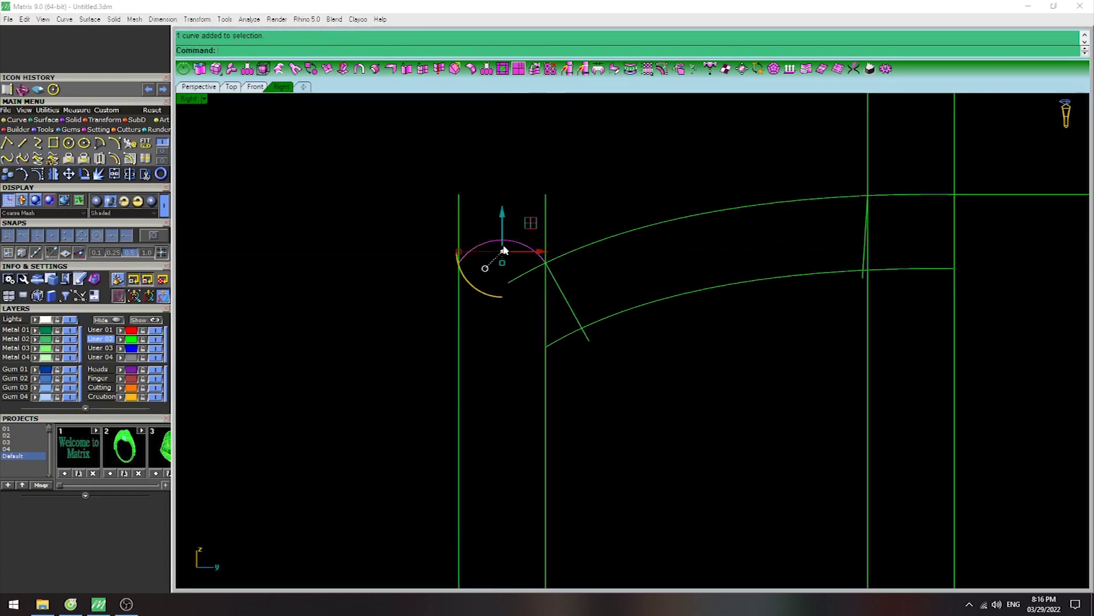
# Trim the guide line ends above the arc and the upper curve's end inside it.
pyautogui.write('trim')
pyautogui.press('Return')
pyautogui.moveTo(570, 201); pyautogui.dragTo(465, 219)
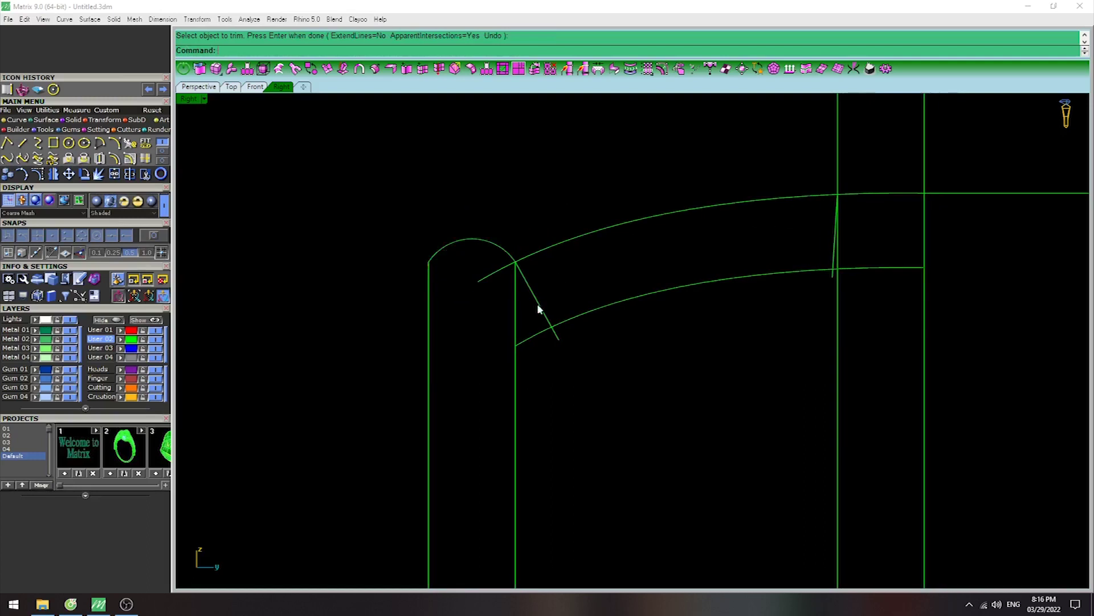
pyautogui.click(485, 273)
pyautogui.press('Return')
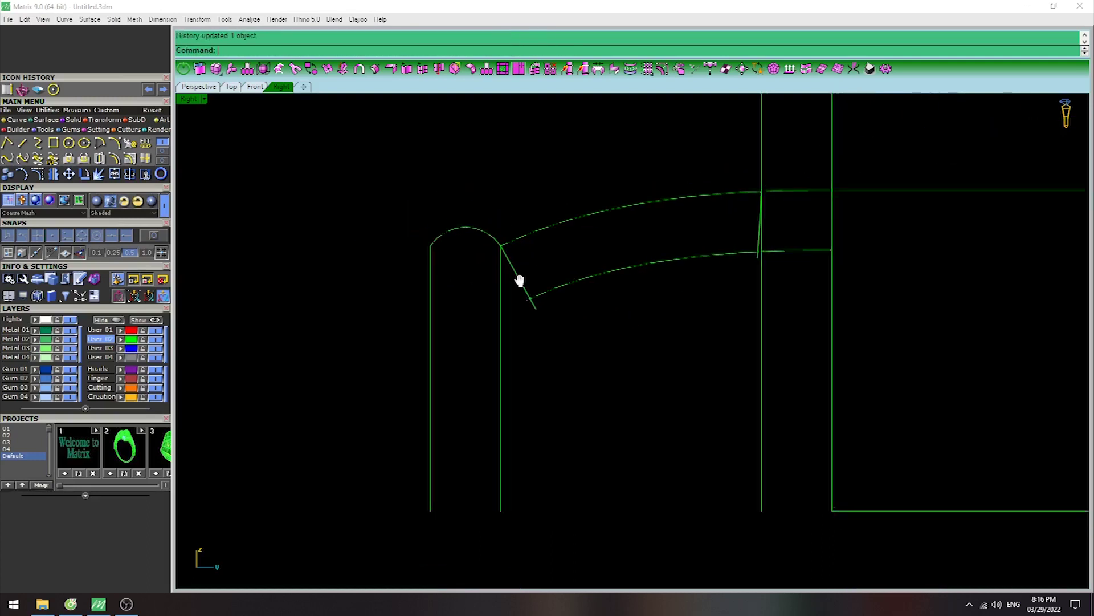
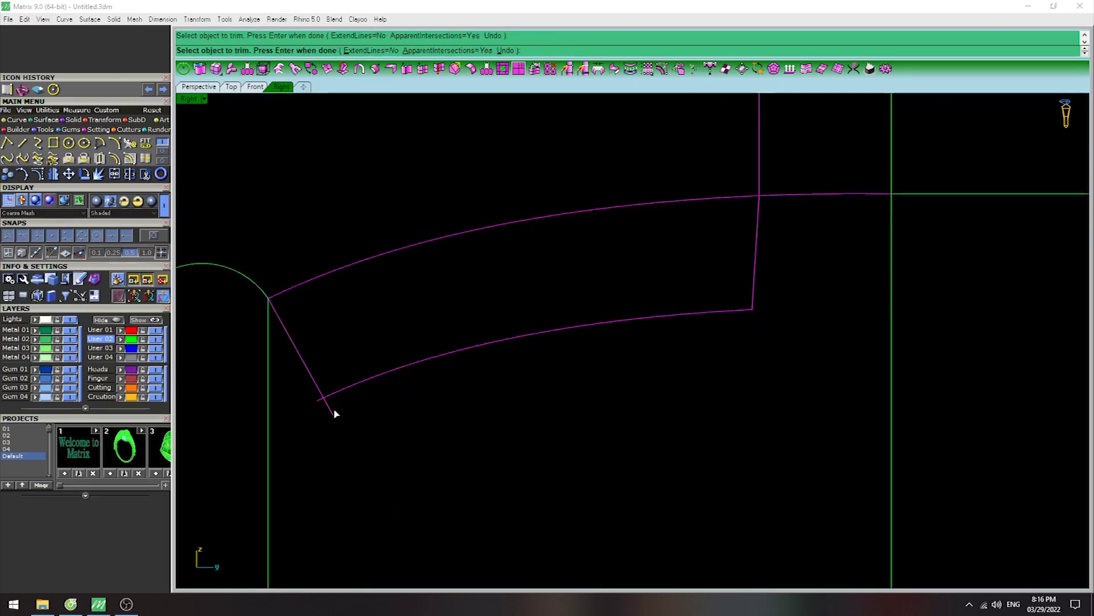
# Finish trimming the profile and delete its flat top segment.
pyautogui.scroll(-2, 501, 349)
pyautogui.scroll(-2, 534, 279)
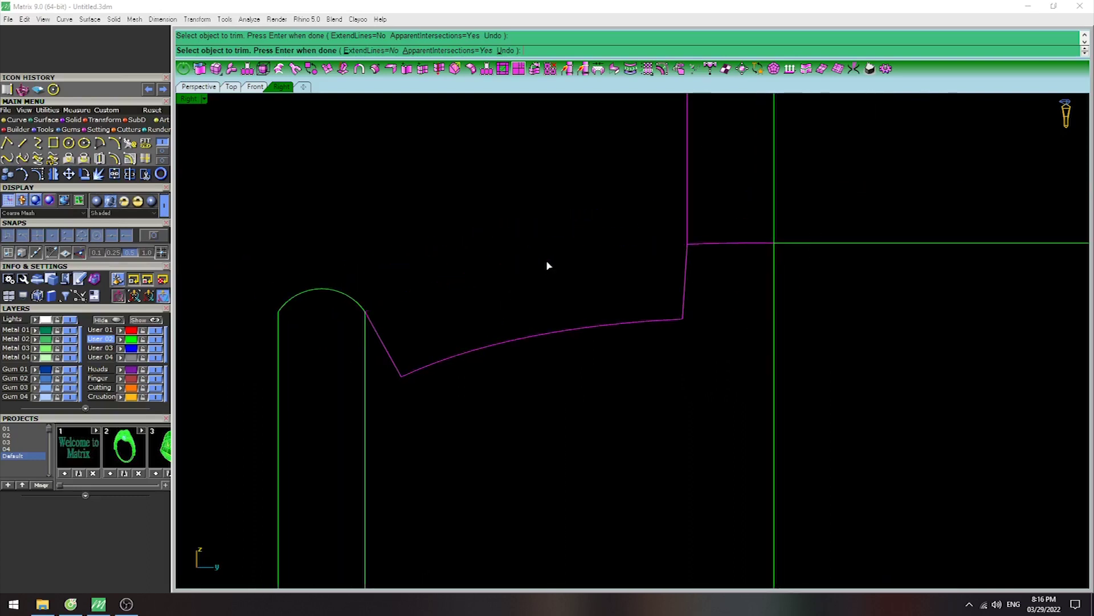
pyautogui.press('Return')
pyautogui.scroll(-3, 676, 275)
pyautogui.scroll(5, 589, 320)
pyautogui.click(672, 297)
pyautogui.press('Delete')
# Draw a three-point arc across the profile's right raised edge.
pyautogui.scroll(2, 597, 286)
pyautogui.middleClick(599, 282)
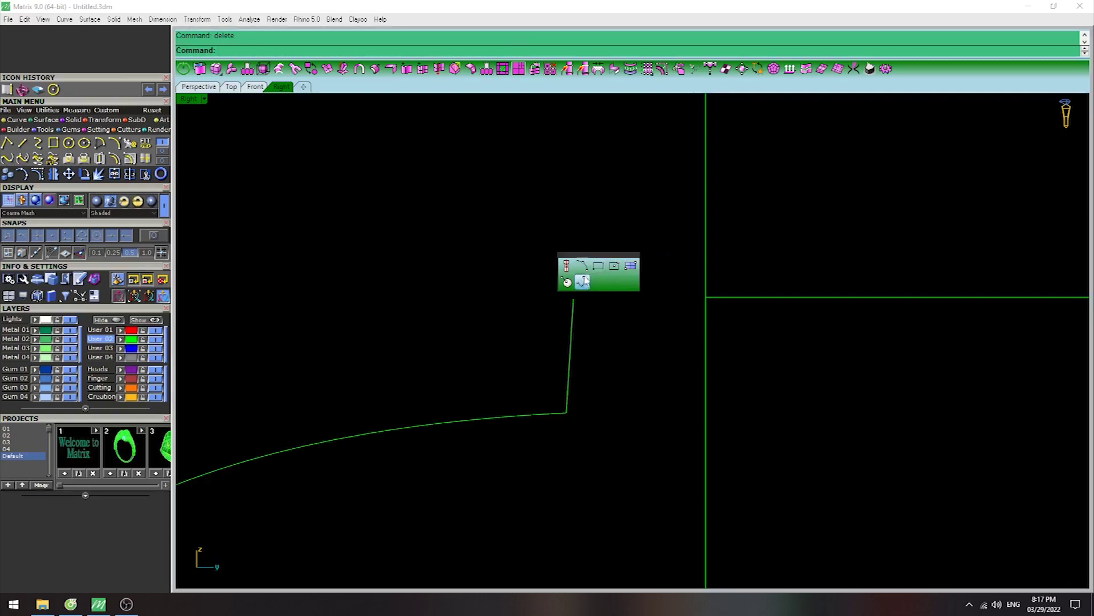
pyautogui.click(583, 280)
pyautogui.click(573, 299)
pyautogui.click(706, 297)
pyautogui.click(659, 276)
# Select both the new right arch and the left arch.
pyautogui.scroll(-3, 675, 262)
pyautogui.click(644, 301)
pyautogui.scroll(2, 480, 346)
pyautogui.scroll(2, 480, 345)
pyautogui.keyDown('shift'); pyautogui.click(510, 279); pyautogui.keyUp('shift')
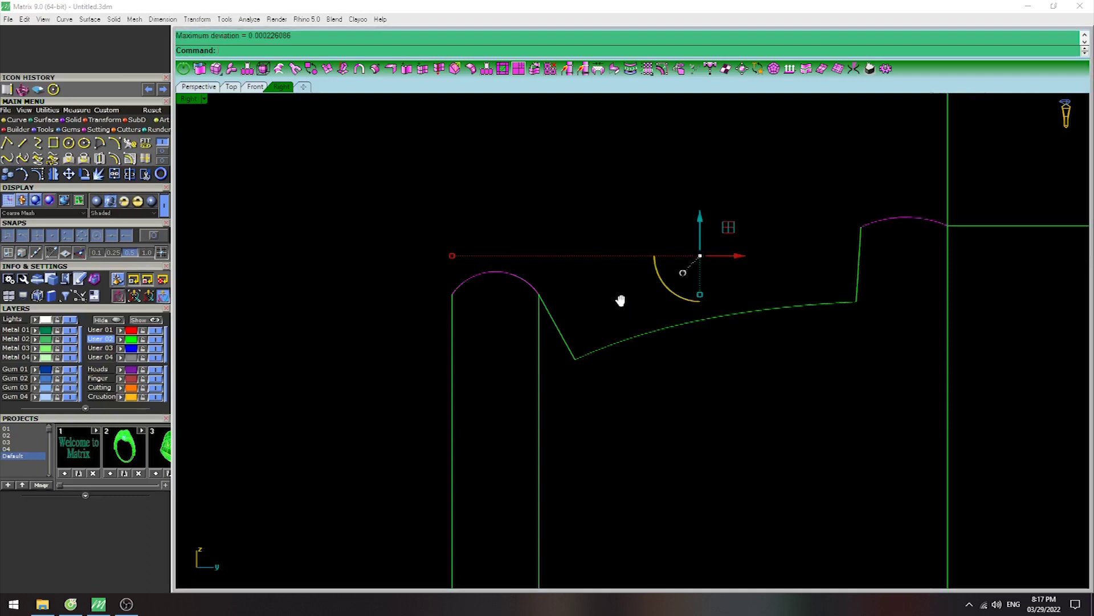
# Turn on control points and reshape the first arch by dragging its points.
pyautogui.scroll(3, 679, 308)
pyautogui.press('F10')
pyautogui.moveTo(782, 234); pyautogui.dragTo(770, 232)
pyautogui.scroll(-3, 765, 242)
pyautogui.scroll(2, 785, 251)
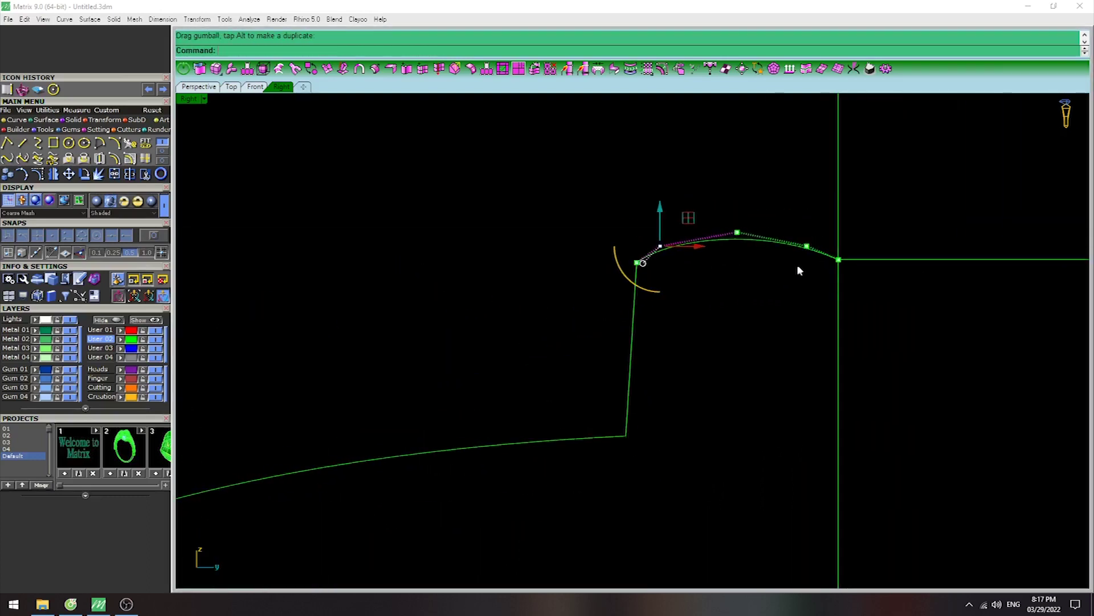
pyautogui.moveTo(831, 223); pyautogui.dragTo(839, 212)
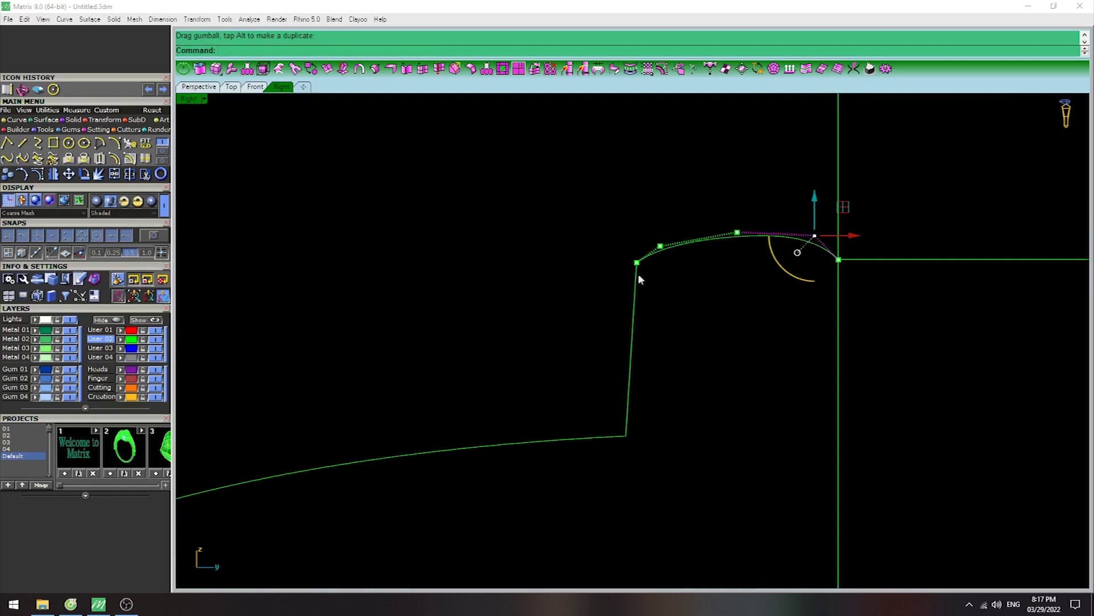
pyautogui.click(766, 205)
pyautogui.scroll(-3, 702, 275)
pyautogui.scroll(-1, 684, 273)
pyautogui.scroll(3, 463, 289)
# Reshape the other arch by moving its side and top control points.
pyautogui.click(505, 274)
pyautogui.scroll(1, 522, 256)
pyautogui.moveTo(523, 264); pyautogui.dragTo(536, 261)
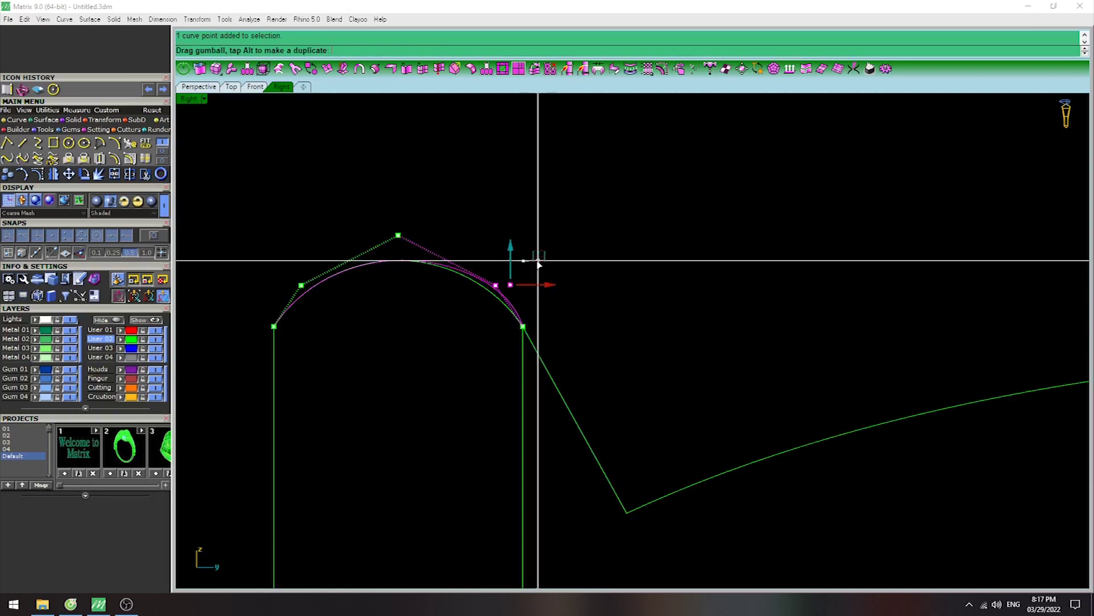
pyautogui.moveTo(273, 276); pyautogui.dragTo(442, 278, button='right')
pyautogui.moveTo(479, 261); pyautogui.dragTo(470, 265)
pyautogui.click(543, 236)
pyautogui.moveTo(575, 206); pyautogui.dragTo(572, 220)
pyautogui.moveTo(596, 308); pyautogui.dragTo(668, 276)
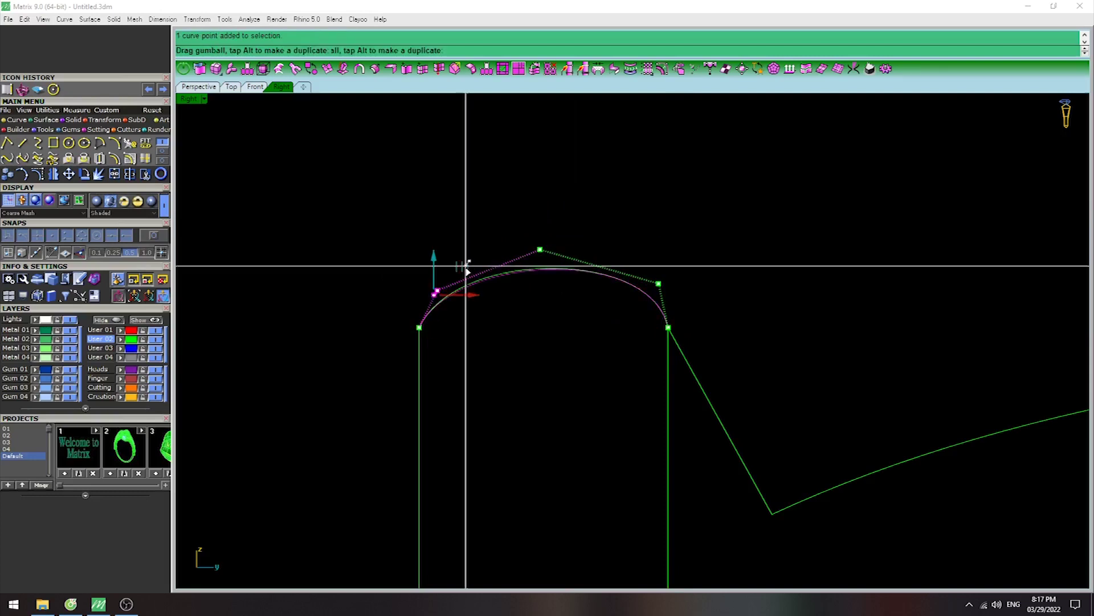
pyautogui.scroll(-5, 518, 265)
# Turn off control points and delete the extra vertical line under the arch.
pyautogui.press('Escape')
pyautogui.scroll(-3, 549, 324)
pyautogui.scroll(-3, 612, 276)
pyautogui.click(601, 362)
pyautogui.press('Delete')
pyautogui.scroll(-3, 701, 280)
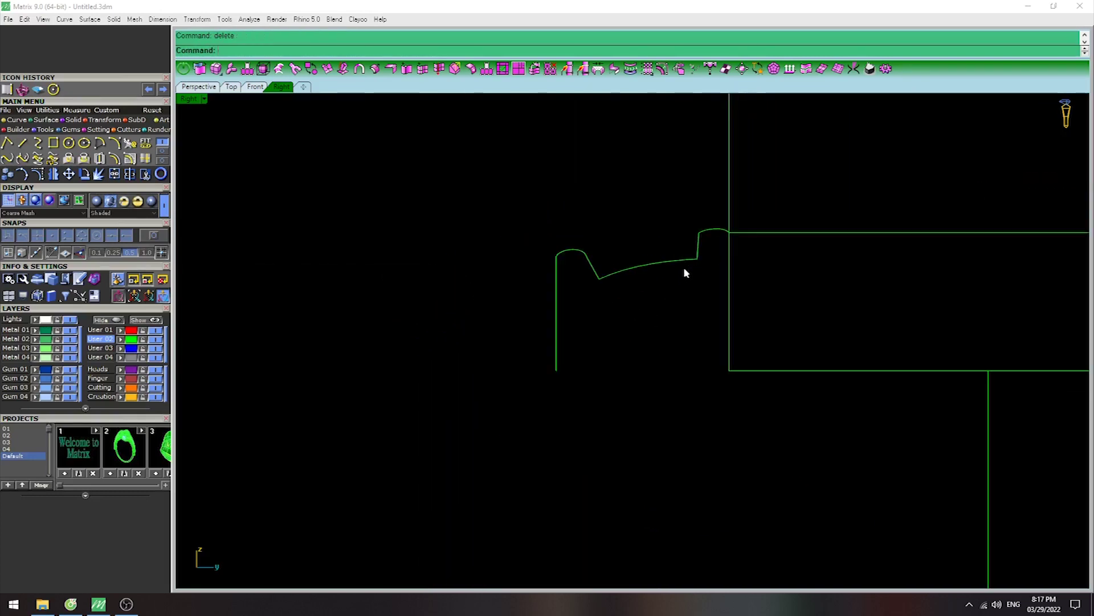
# Extend the profile's vertical line downward and draw a bottom line closing it.
pyautogui.moveTo(554, 362); pyautogui.dragTo(561, 337, button='right')
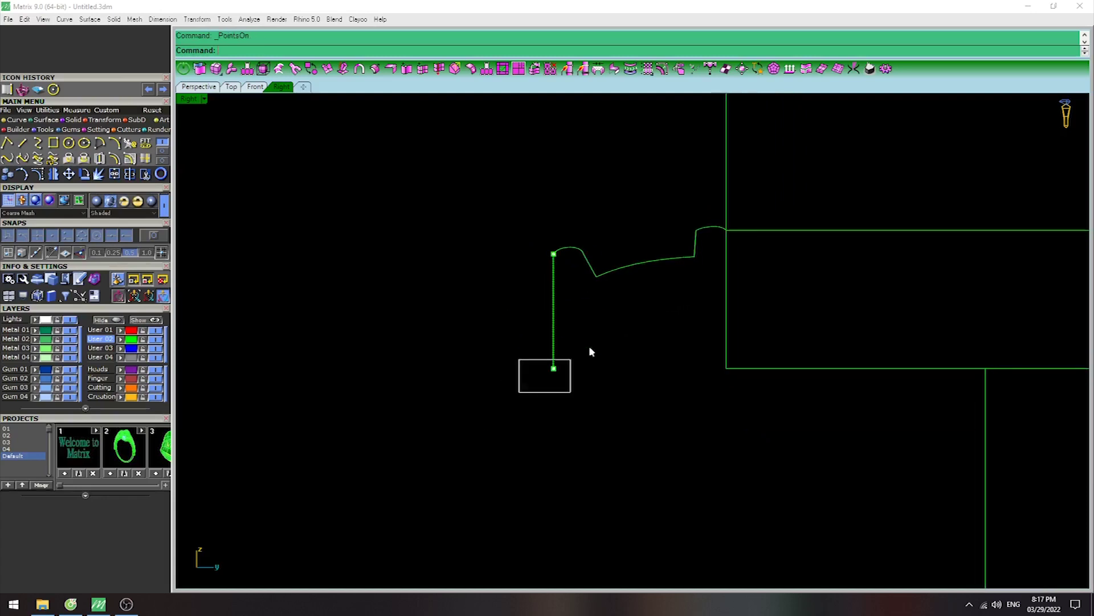
pyautogui.moveTo(559, 335); pyautogui.dragTo(560, 360)
pyautogui.press('Escape')
pyautogui.scroll(-3, 638, 348)
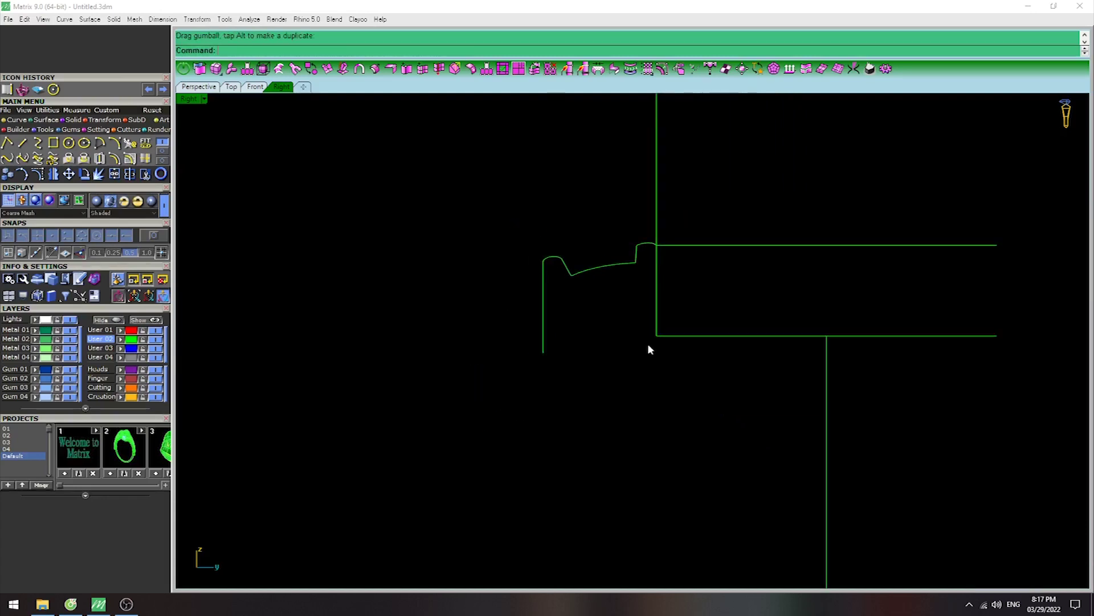
pyautogui.press('Return')
pyautogui.click(650, 345)
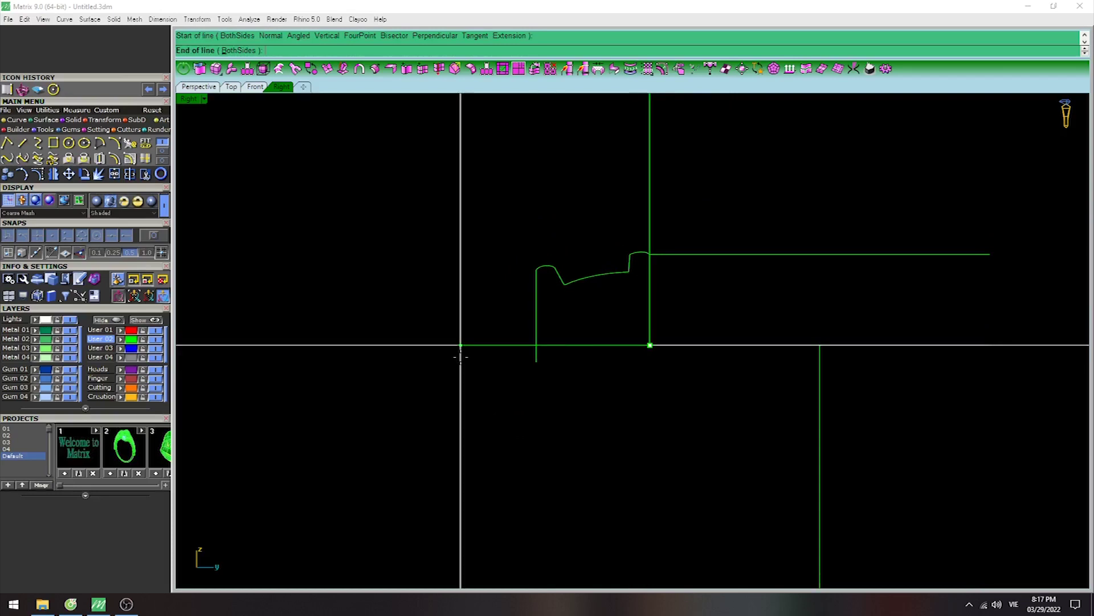
pyautogui.click(540, 338)
pyautogui.scroll(3, 513, 342)
# Trim the overhanging line above the profile and join it into one closed curve.
pyautogui.write('trim')
pyautogui.press('Return')
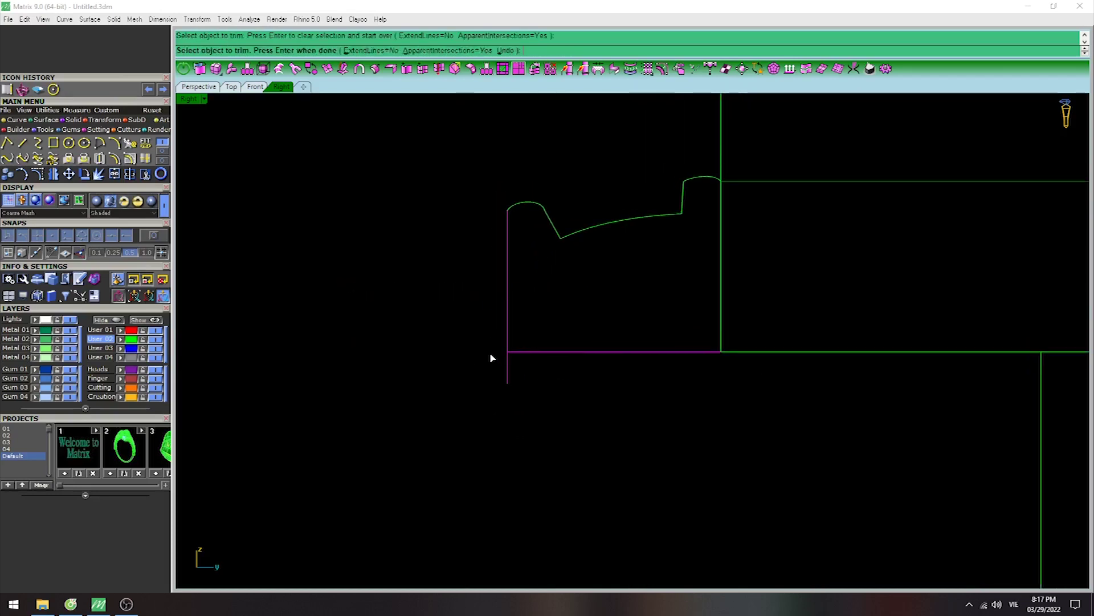
pyautogui.scroll(-3, 523, 371)
pyautogui.press('Return')
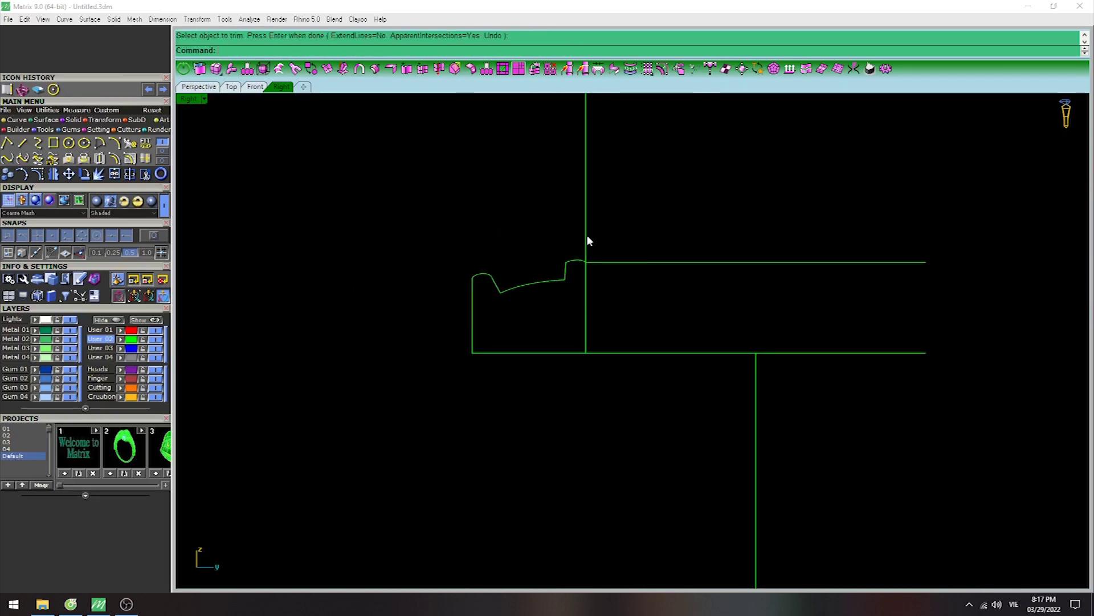
pyautogui.press('Return')
pyautogui.moveTo(403, 232); pyautogui.dragTo(623, 391)
pyautogui.scroll(3, 581, 260)
pyautogui.press('Return')
pyautogui.click(593, 277)
pyautogui.scroll(-2, 606, 328)
pyautogui.press('Return')
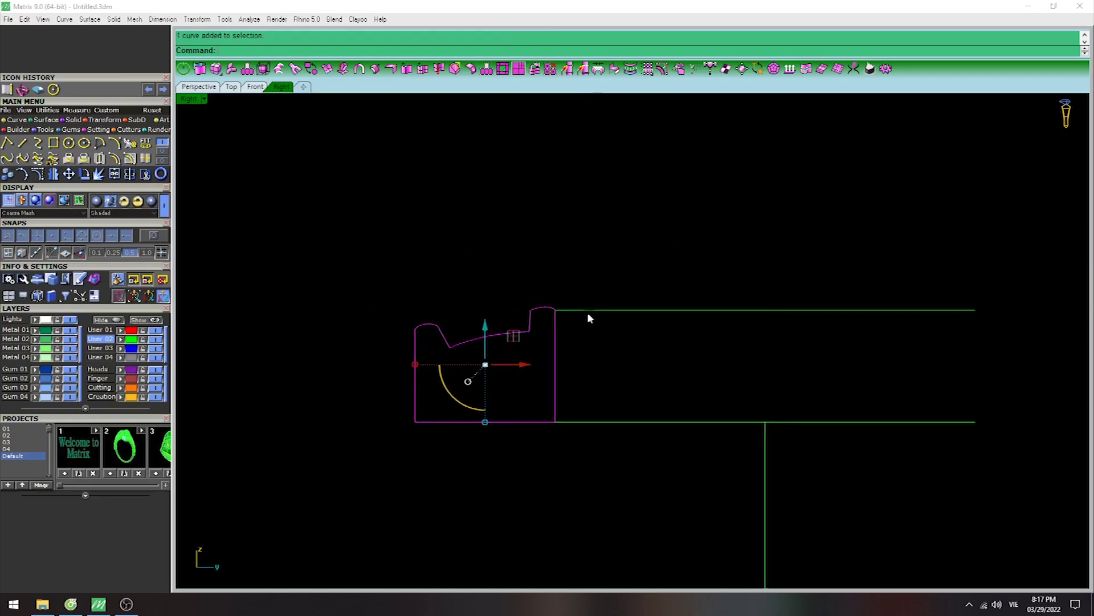
# Drag the long band outline's top line down to the profile's height.
pyautogui.scroll(-2, 588, 349)
pyautogui.scroll(-1, 622, 322)
pyautogui.scroll(2, 630, 267)
pyautogui.scroll(1, 631, 279)
pyautogui.click(631, 286)
pyautogui.moveTo(801, 237); pyautogui.dragTo(797, 262)
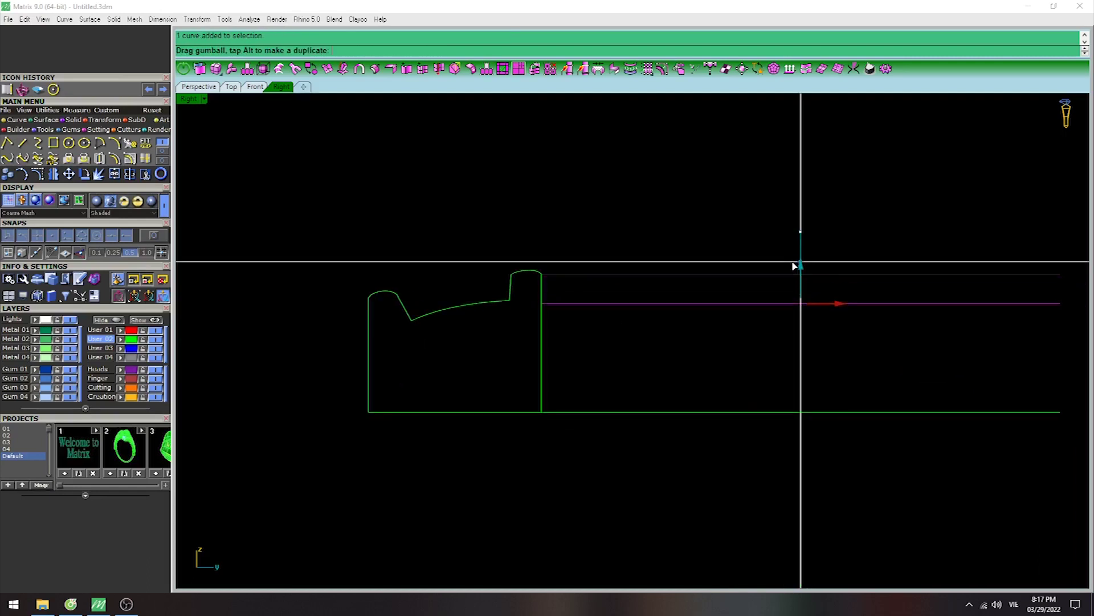
pyautogui.moveTo(789, 274); pyautogui.dragTo(790, 271)
pyautogui.scroll(-1, 558, 237)
pyautogui.scroll(-2, 662, 234)
pyautogui.press('Escape')
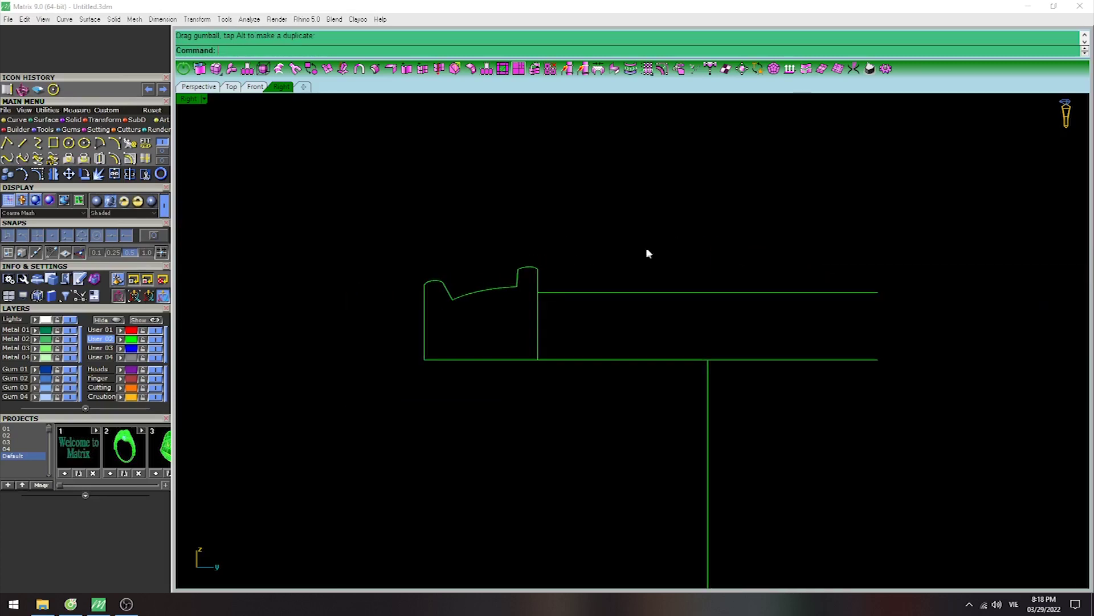
pyautogui.scroll(2, 584, 294)
pyautogui.middleClick(566, 264)
# Place an aligned dimension across the profile's height, then cancel it.
pyautogui.click(546, 265)
pyautogui.scroll(2, 520, 264)
pyautogui.click(516, 263)
pyautogui.click(516, 331)
pyautogui.scroll(-3, 568, 296)
pyautogui.press('Escape')
pyautogui.scroll(-3, 587, 285)
pyautogui.scroll(3, 593, 301)
pyautogui.scroll(-3, 610, 308)
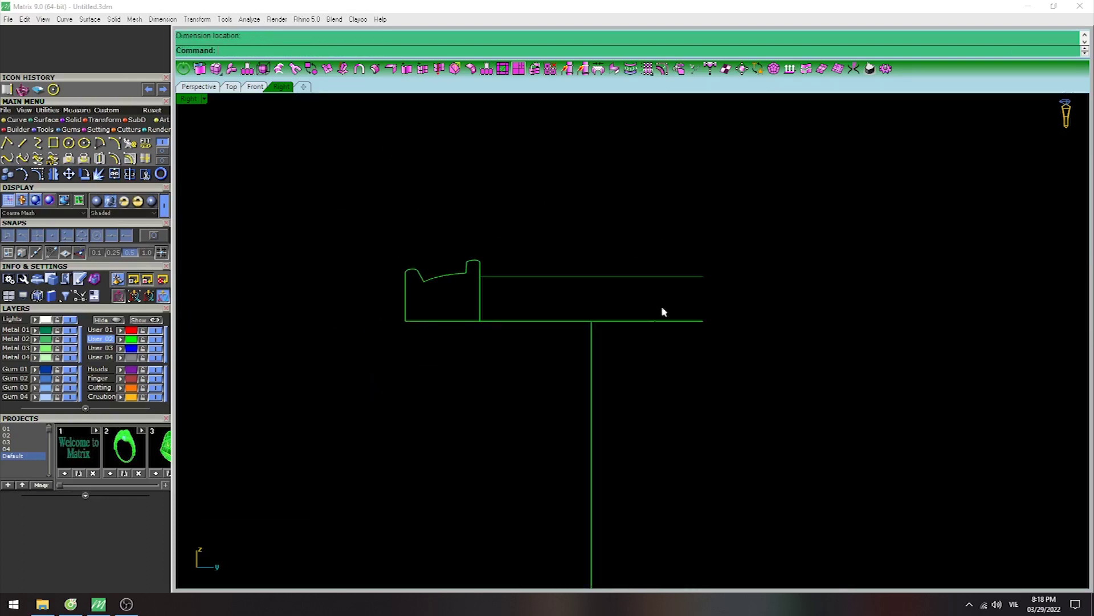
# Reposition the rectangle's top horizontal line.
pyautogui.click(549, 277)
pyautogui.scroll(2, 570, 276)
pyautogui.moveTo(613, 266)
pyautogui.mouseDown()
pyautogui.moveTo(614, 288)
pyautogui.moveTo(570, 347)
pyautogui.mouseUp()
pyautogui.scroll(-2, 502, 329)
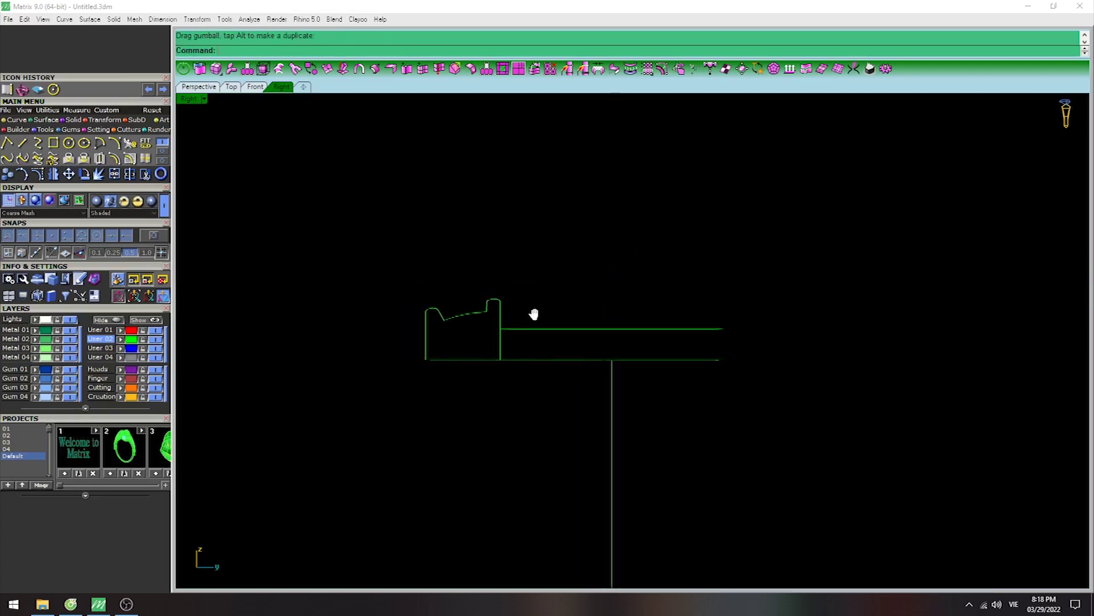
pyautogui.scroll(2, 703, 350)
# Draw lines closing the rectangle's right and left ends.
pyautogui.rightClick(707, 353)
pyautogui.click(722, 320)
pyautogui.click(723, 367)
pyautogui.moveTo(691, 374); pyautogui.dragTo(747, 378, button='right')
pyautogui.rightClick(450, 331)
pyautogui.click(437, 325)
pyautogui.press('Escape')
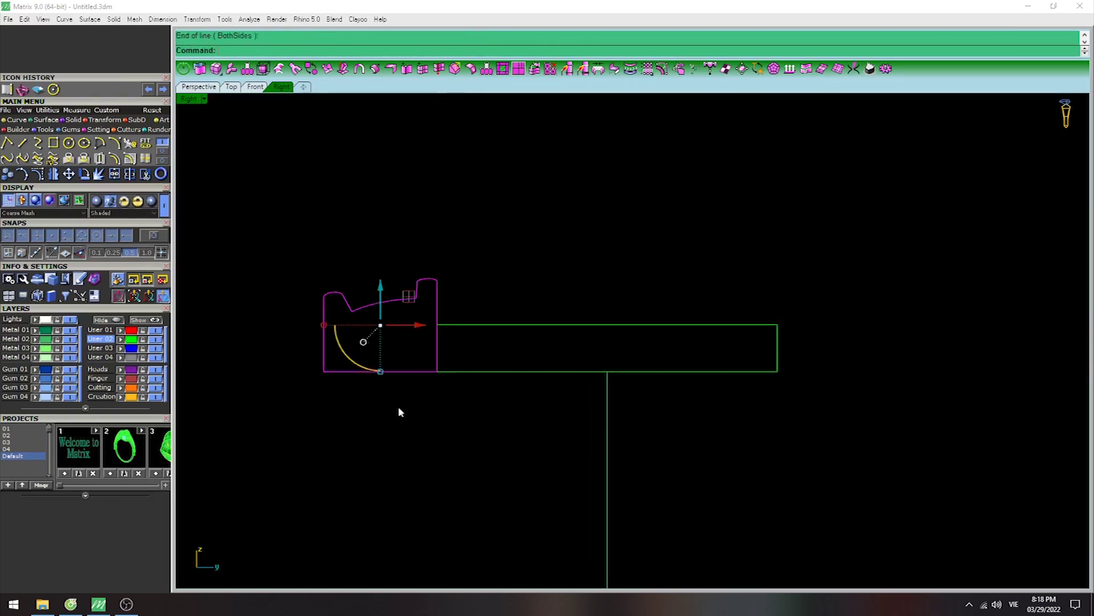
# Window-select the four rectangle sides and join them into one closed curve.
pyautogui.moveTo(814, 297); pyautogui.dragTo(814, 296)
pyautogui.moveTo(723, 342); pyautogui.dragTo(700, 345, button='right')
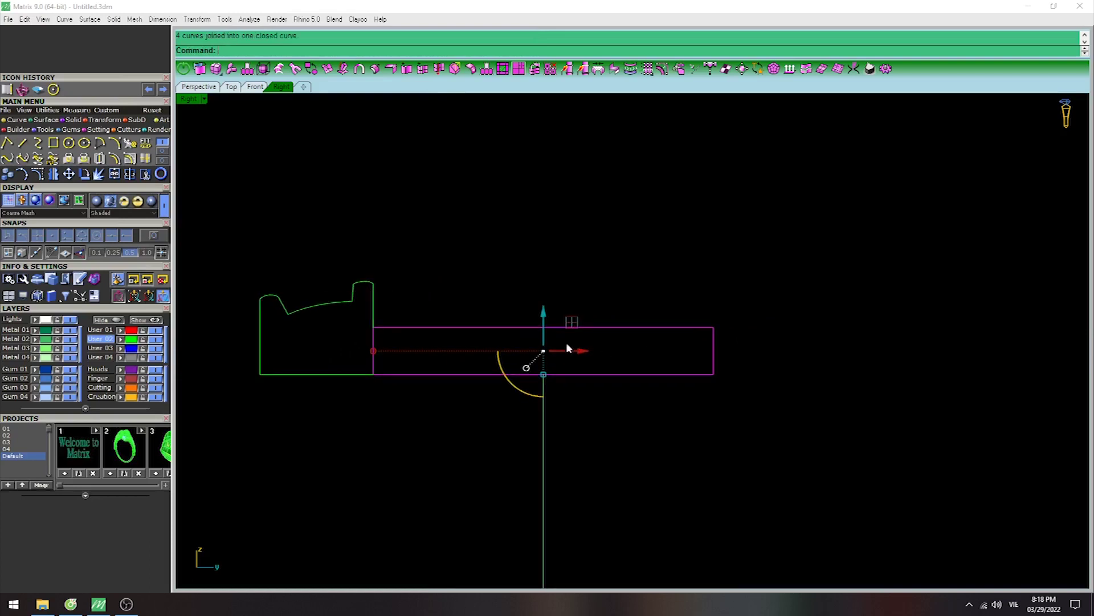
pyautogui.press('Escape')
pyautogui.scroll(-3, 649, 311)
pyautogui.moveTo(649, 313); pyautogui.dragTo(636, 308, button='right')
# Maximize the Perspective view and select the arched profile and ring circle.
pyautogui.hotkey('ctrl', 'F4')
pyautogui.moveTo(674, 341)
pyautogui.mouseDown(button='right')
pyautogui.moveTo(660, 291)
pyautogui.moveTo(581, 222)
pyautogui.moveTo(574, 281)
pyautogui.moveTo(600, 302)
pyautogui.moveTo(658, 315)
pyautogui.moveTo(572, 271)
pyautogui.mouseUp(button='right')
pyautogui.click(572, 272)
pyautogui.keyDown('shift'); pyautogui.click(658, 257); pyautogui.keyUp('shift')
pyautogui.moveTo(659, 256)
pyautogui.mouseDown(button='right')
pyautogui.moveTo(648, 252)
pyautogui.moveTo(644, 274)
pyautogui.mouseUp(button='right')
pyautogui.moveTo(574, 334); pyautogui.dragTo(545, 325, button='right')
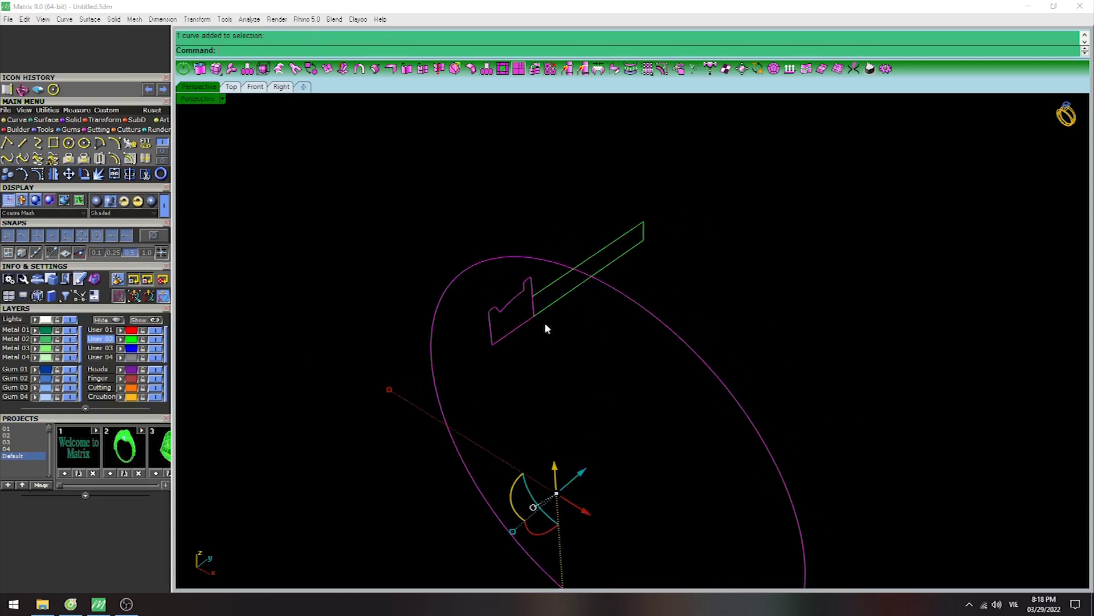
# Sweep2 the arched profile along the circle rails to form the edge band.
pyautogui.write('Sweep2')
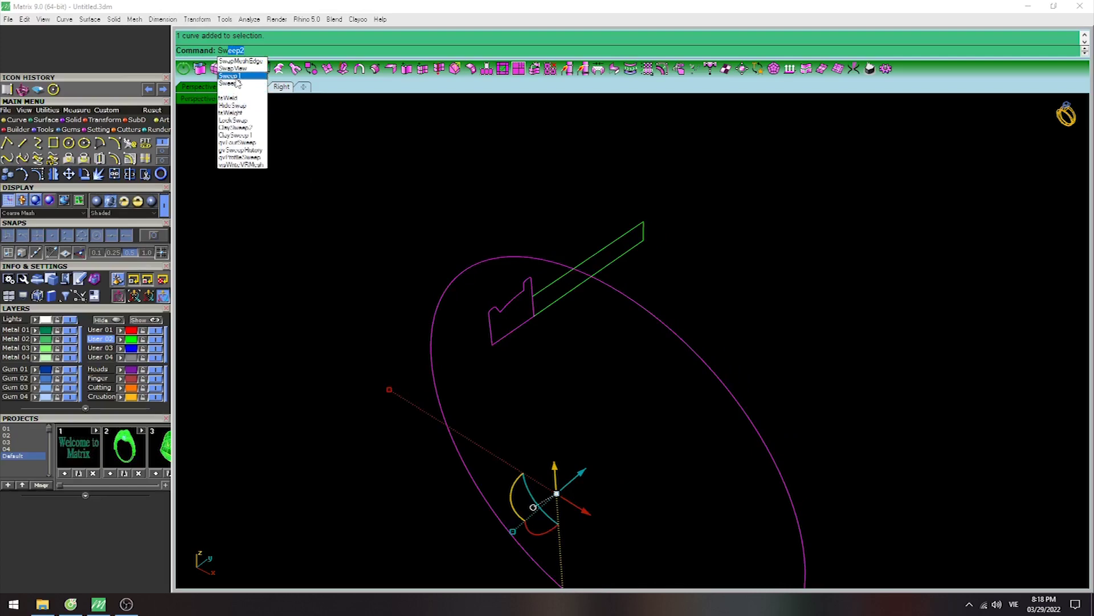
pyautogui.click(237, 80)
pyautogui.press('Return')
pyautogui.press('Return')
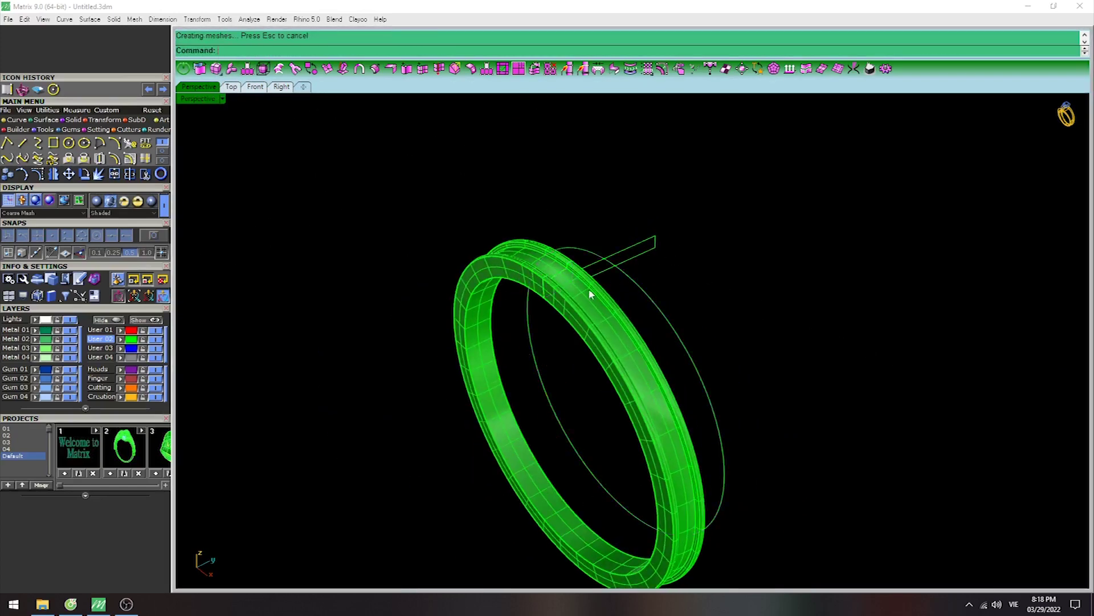
pyautogui.scroll(2, 593, 287)
# Sweep2 the long rectangle profile into the wide band, then maximize Top view.
pyautogui.click(634, 233)
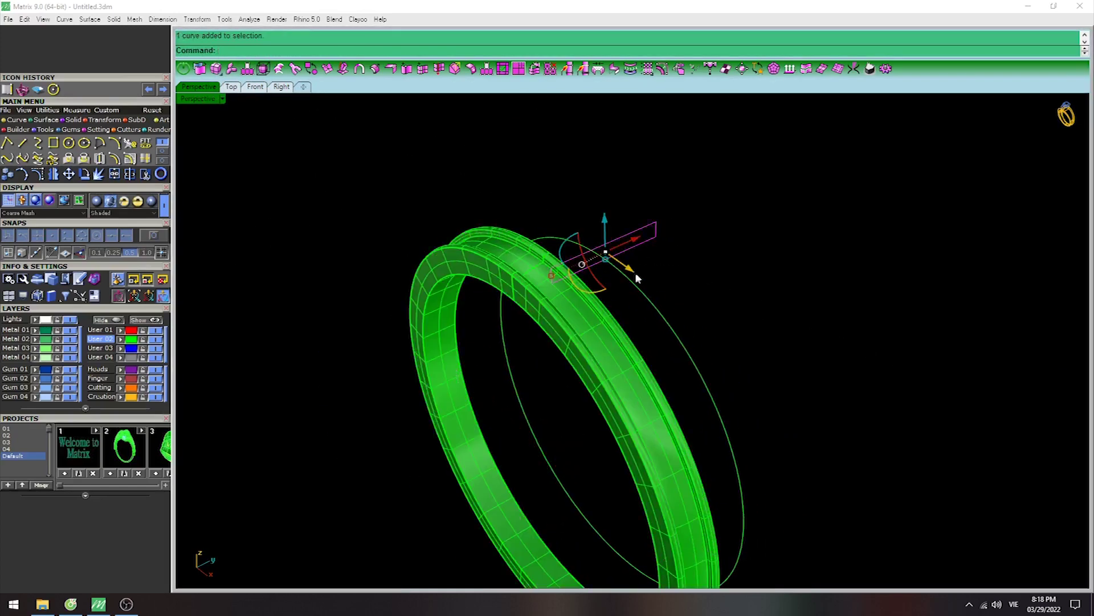
pyautogui.moveTo(635, 281); pyautogui.dragTo(646, 269, button='right')
pyautogui.write('sw')
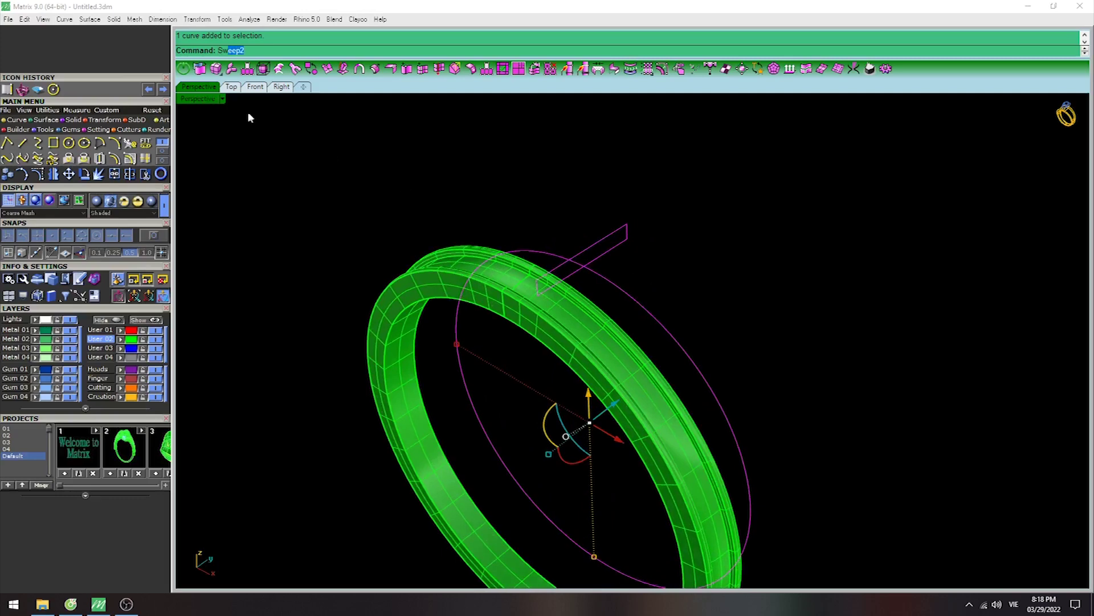
pyautogui.click(243, 90)
pyautogui.press('Return')
pyautogui.press('Return')
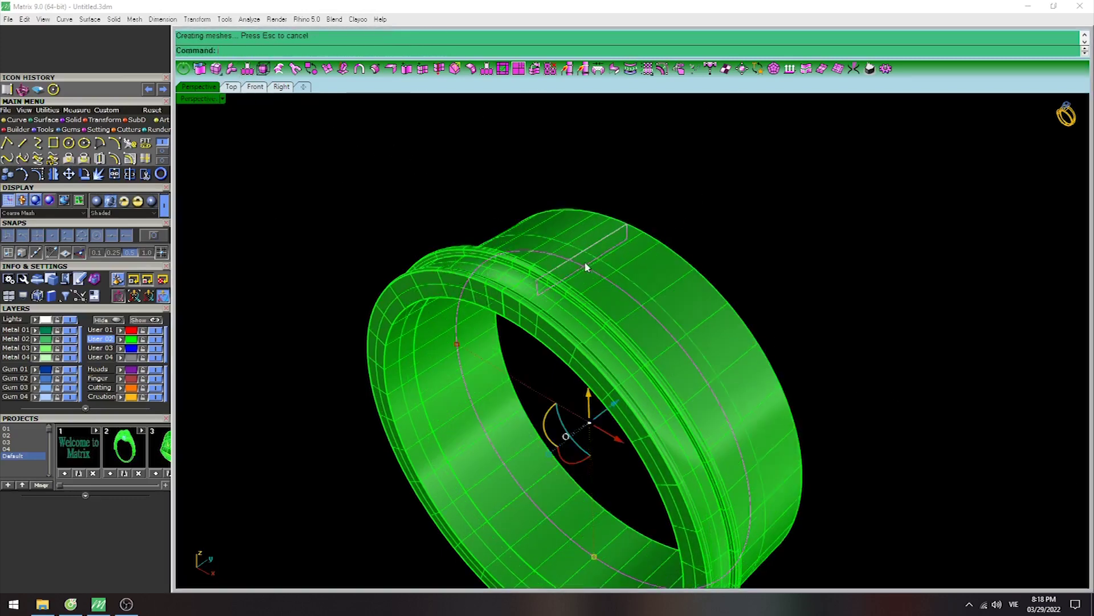
pyautogui.hotkey('ctrl', 'F1')
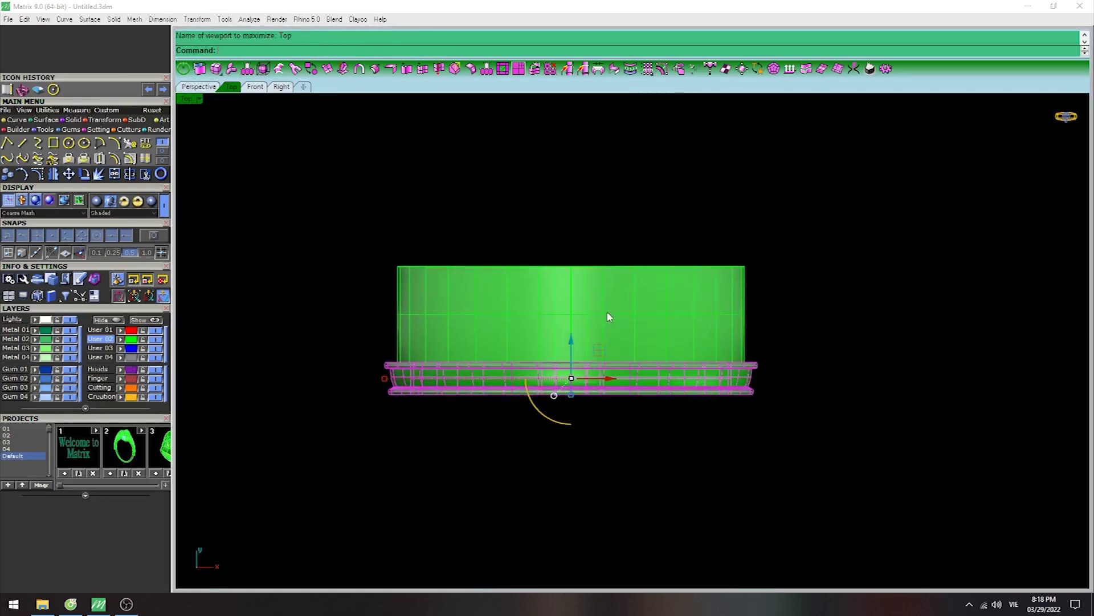
# Mirror a copy of the edge rail band onto the opposite edge in Top view.
pyautogui.write('d')
pyautogui.press('Return')
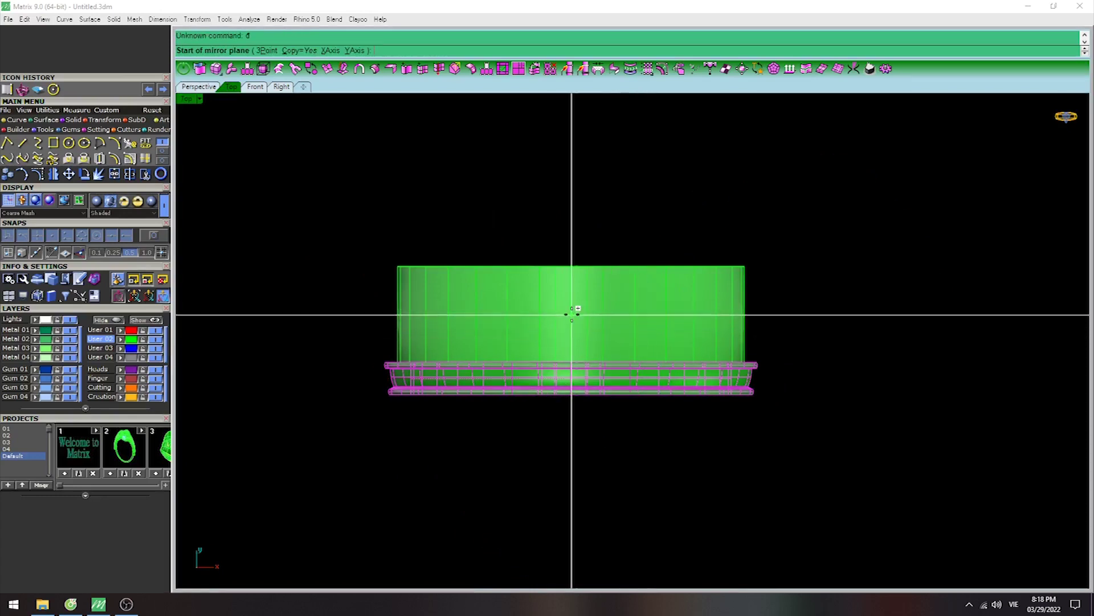
pyautogui.click(1014, 605)
pyautogui.click(982, 503)
pyautogui.click(643, 320)
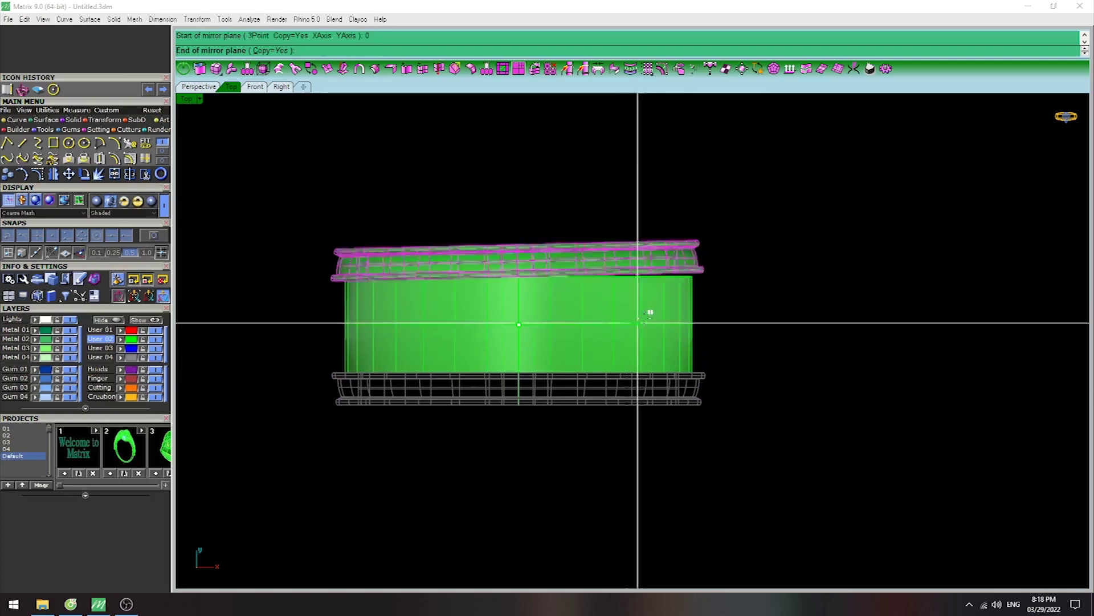
pyautogui.press('Escape')
# Orbit the ring in Perspective with Plastic shading.
pyautogui.moveTo(716, 335); pyautogui.dragTo(676, 281, button='right')
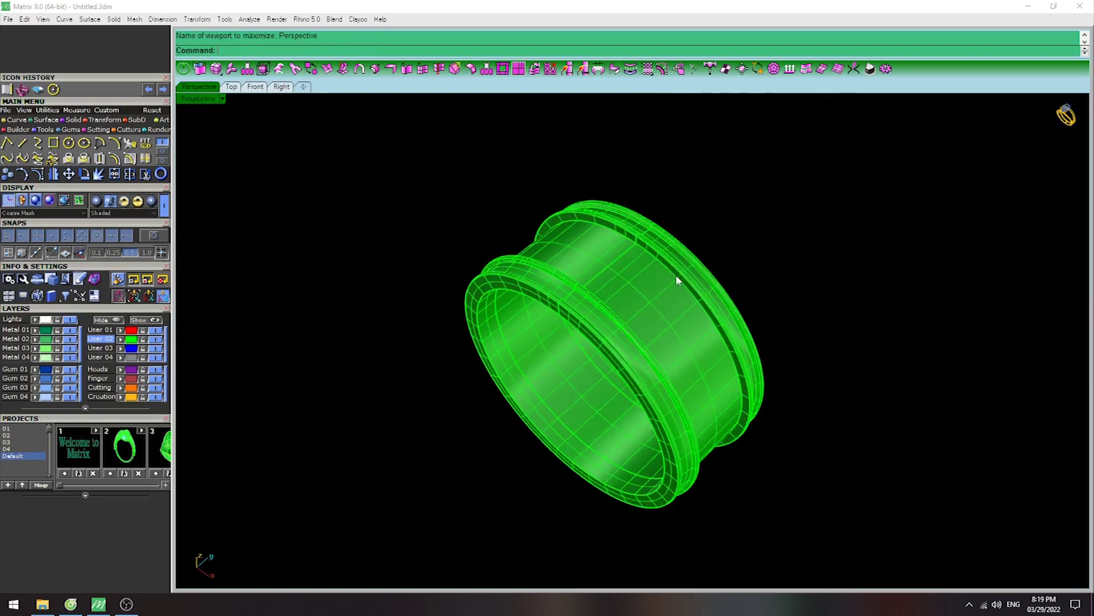
pyautogui.hotkey('ctrl', 'alt', 's')
pyautogui.moveTo(679, 321)
pyautogui.mouseDown(button='right')
pyautogui.moveTo(654, 227)
pyautogui.moveTo(662, 385)
pyautogui.moveTo(757, 200)
pyautogui.moveTo(727, 369)
pyautogui.moveTo(647, 347)
pyautogui.moveTo(603, 273)
pyautogui.mouseUp(button='right')
pyautogui.press('Escape')
pyautogui.click(607, 262)
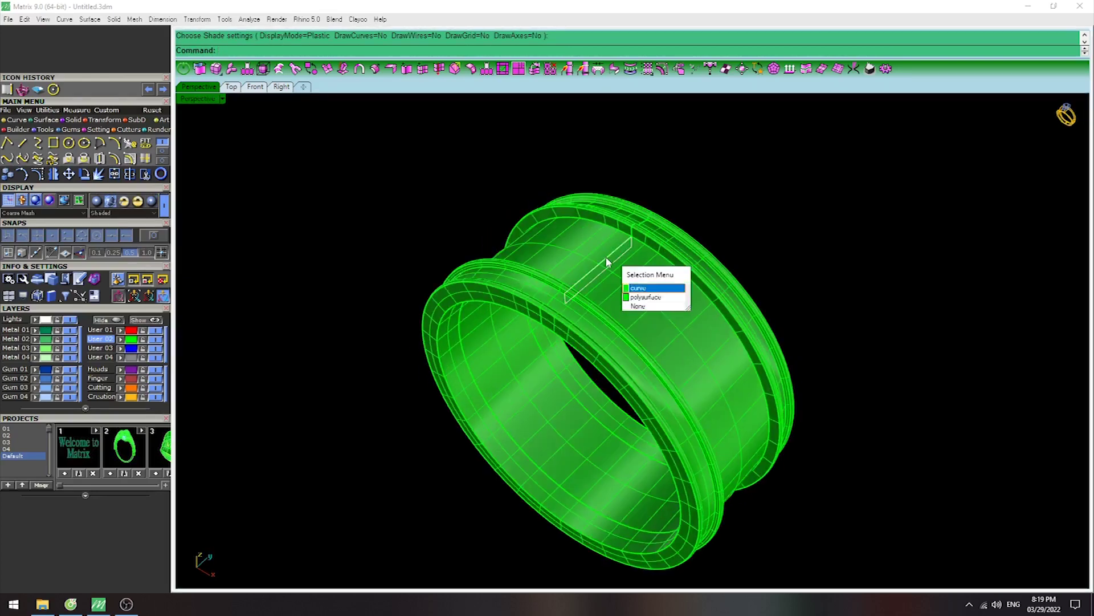
# Orbit closer to the ring's inner opening and select the ring band.
pyautogui.moveTo(739, 226)
pyautogui.mouseDown(button='right')
pyautogui.moveTo(676, 310)
pyautogui.moveTo(617, 286)
pyautogui.mouseUp(button='right')
pyautogui.scroll(3, 617, 285)
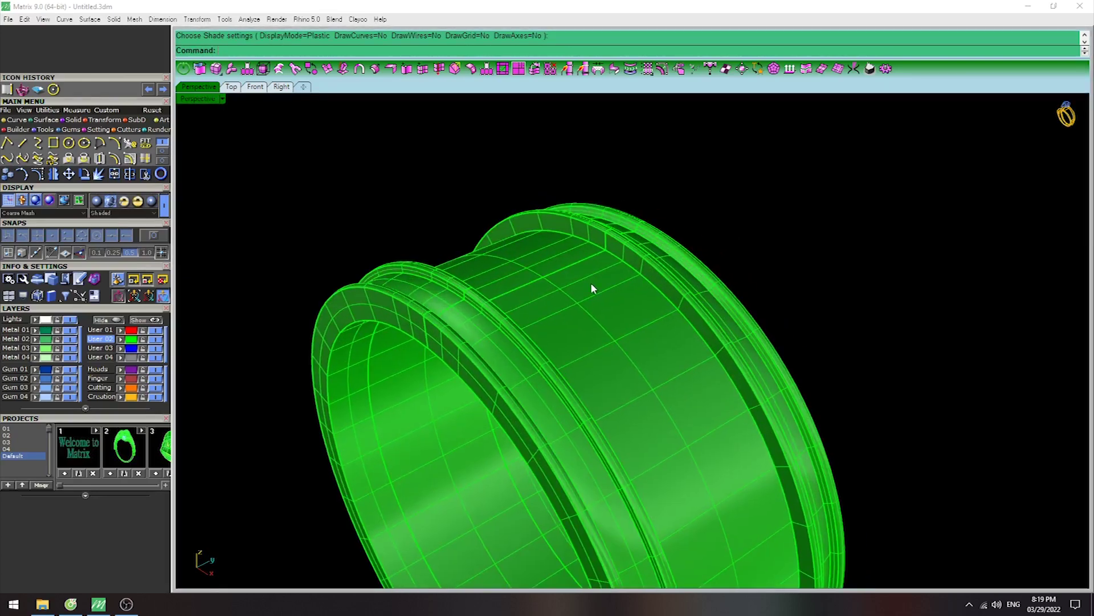
pyautogui.click(166, 155)
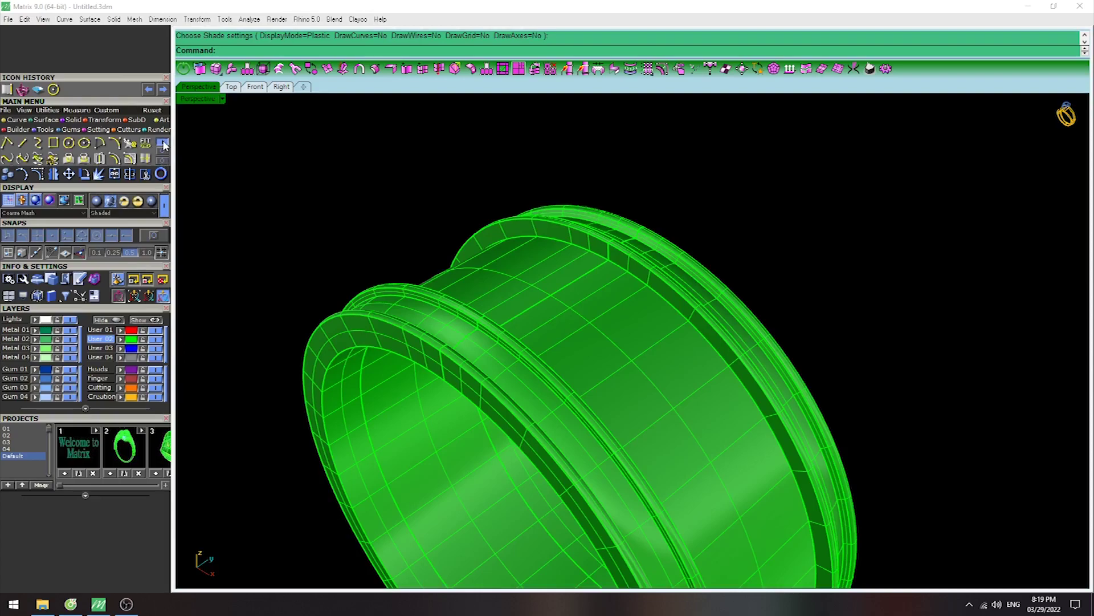
pyautogui.moveTo(672, 240)
pyautogui.mouseDown(button='right')
pyautogui.moveTo(724, 232)
pyautogui.moveTo(664, 268)
pyautogui.moveTo(655, 205)
pyautogui.moveTo(601, 253)
pyautogui.moveTo(621, 148)
pyautogui.moveTo(612, 281)
pyautogui.moveTo(519, 345)
pyautogui.moveTo(513, 285)
pyautogui.moveTo(360, 290)
pyautogui.mouseUp(button='right')
pyautogui.scroll(3, 519, 345)
pyautogui.click(477, 350)
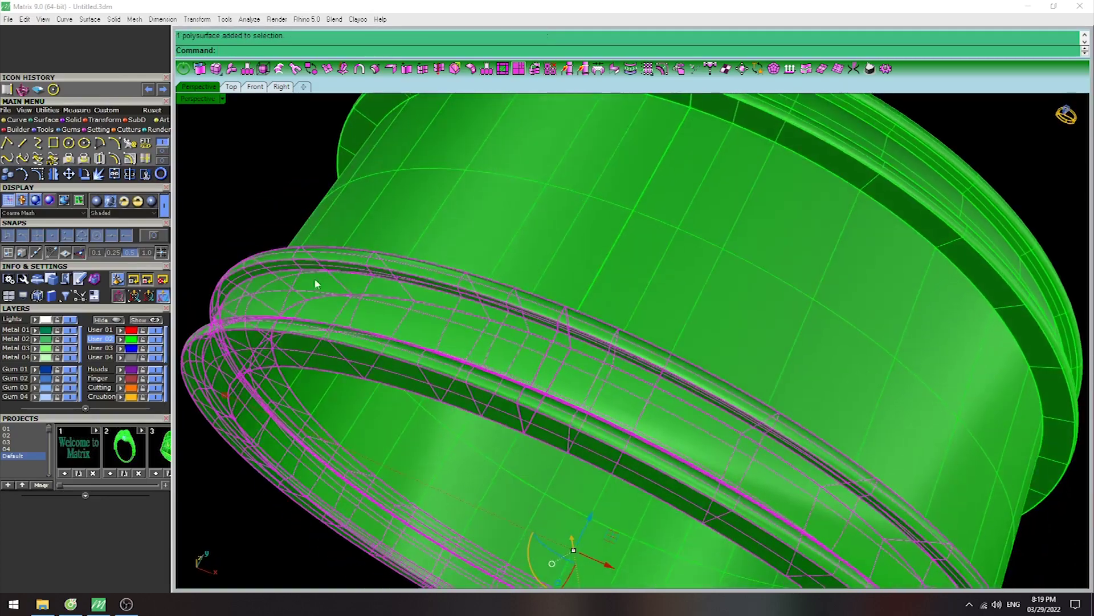
# Extract an isocurve along the rail channel and select the new curve.
pyautogui.click(146, 173)
pyautogui.scroll(5, 500, 332)
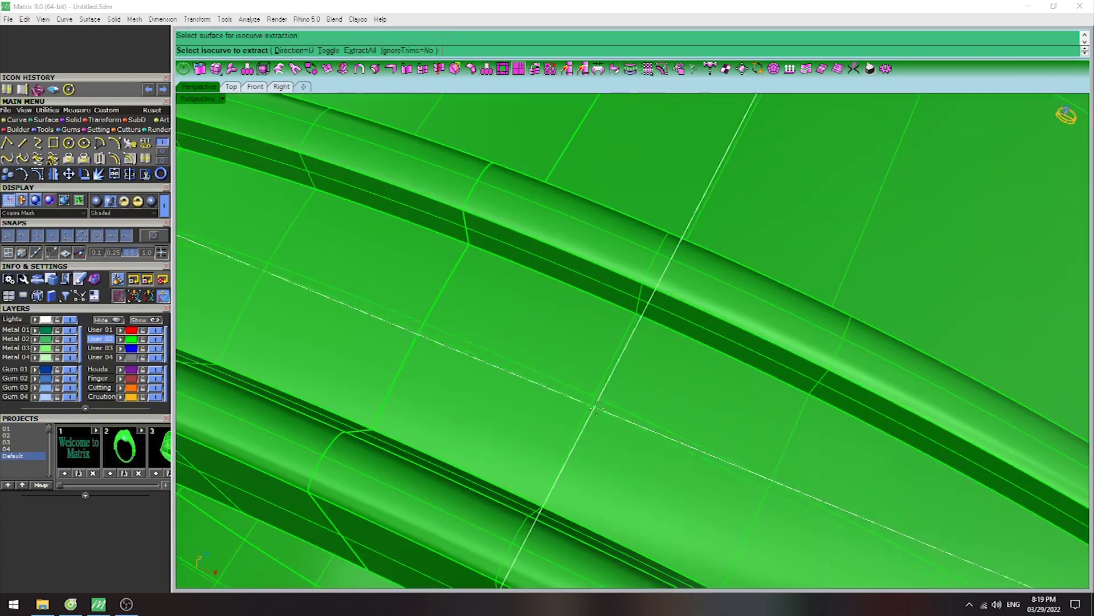
pyautogui.scroll(-5, 590, 395)
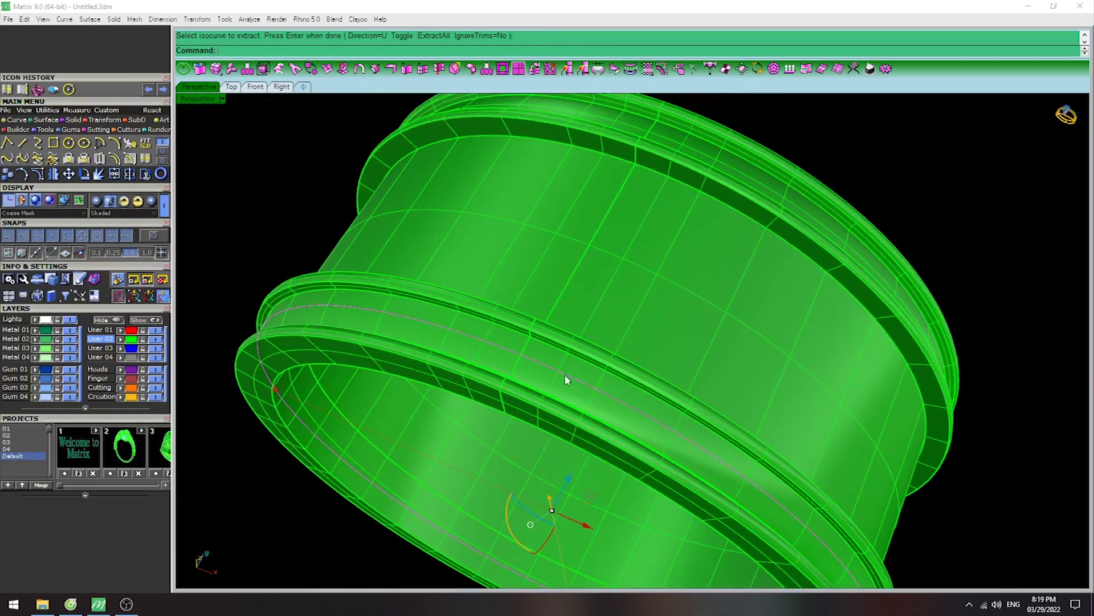
pyautogui.click(564, 373)
pyautogui.press('Return')
pyautogui.click(572, 386)
pyautogui.click(596, 406)
pyautogui.scroll(-5, 599, 410)
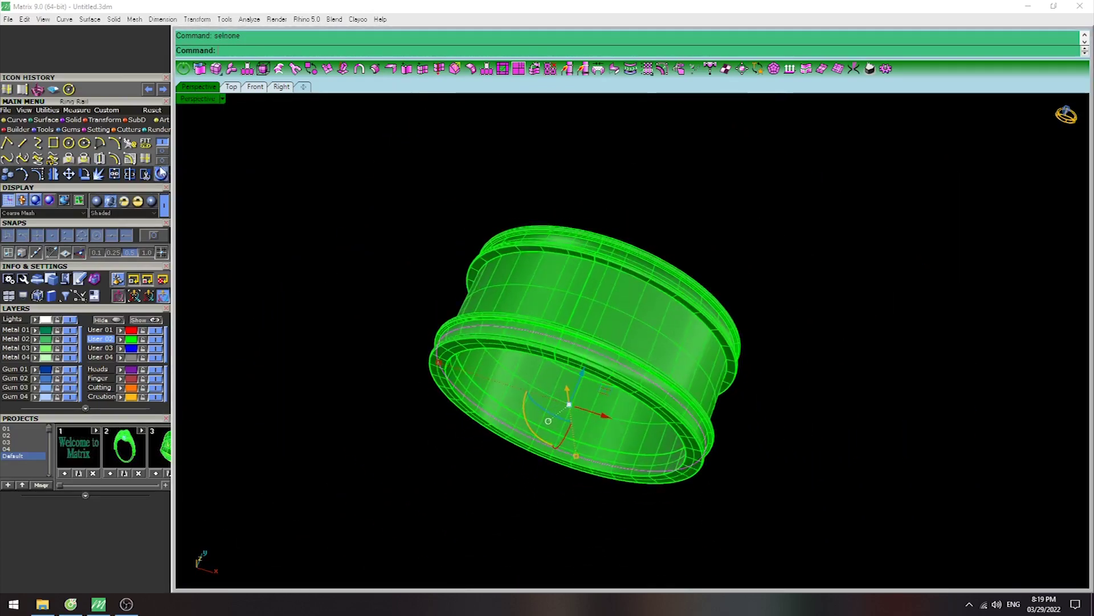
# Start Gem On Curve with Object direction, using the band surface for orientation.
pyautogui.click(73, 130)
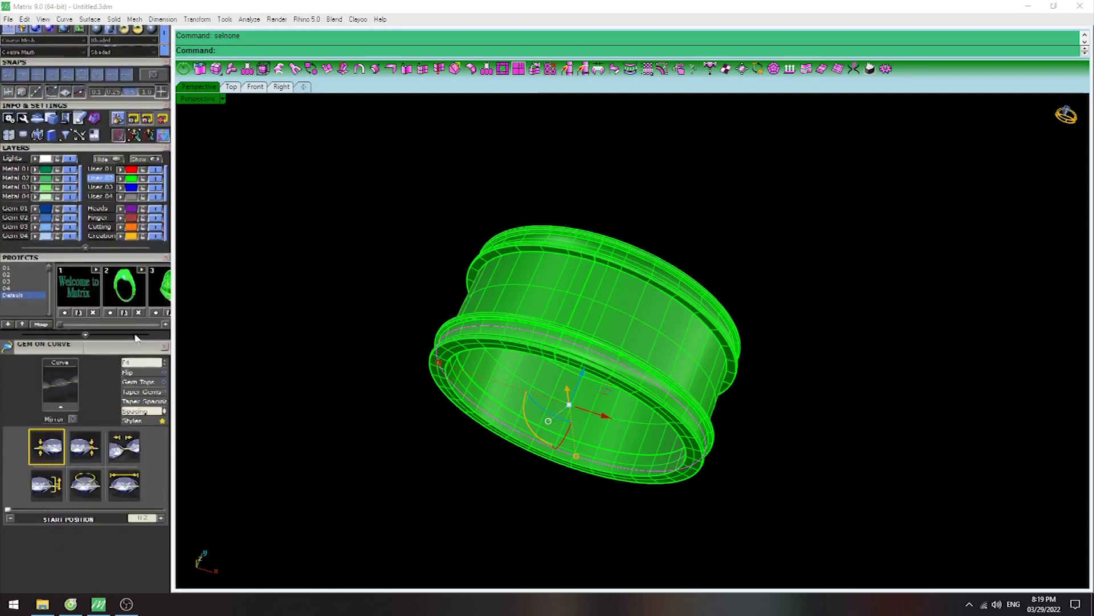
pyautogui.click(60, 388)
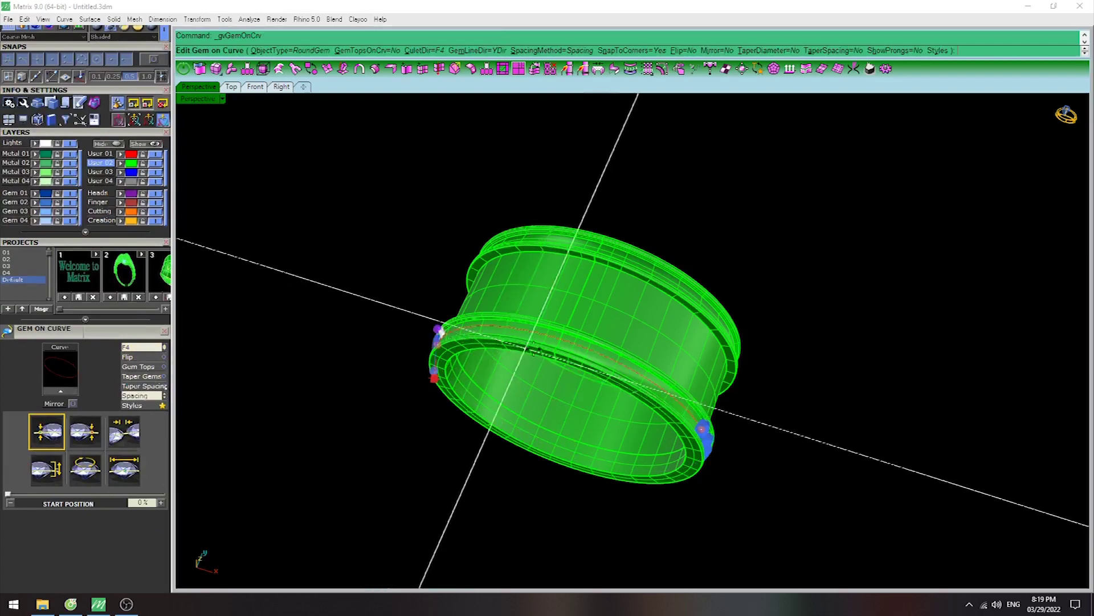
pyautogui.click(143, 347)
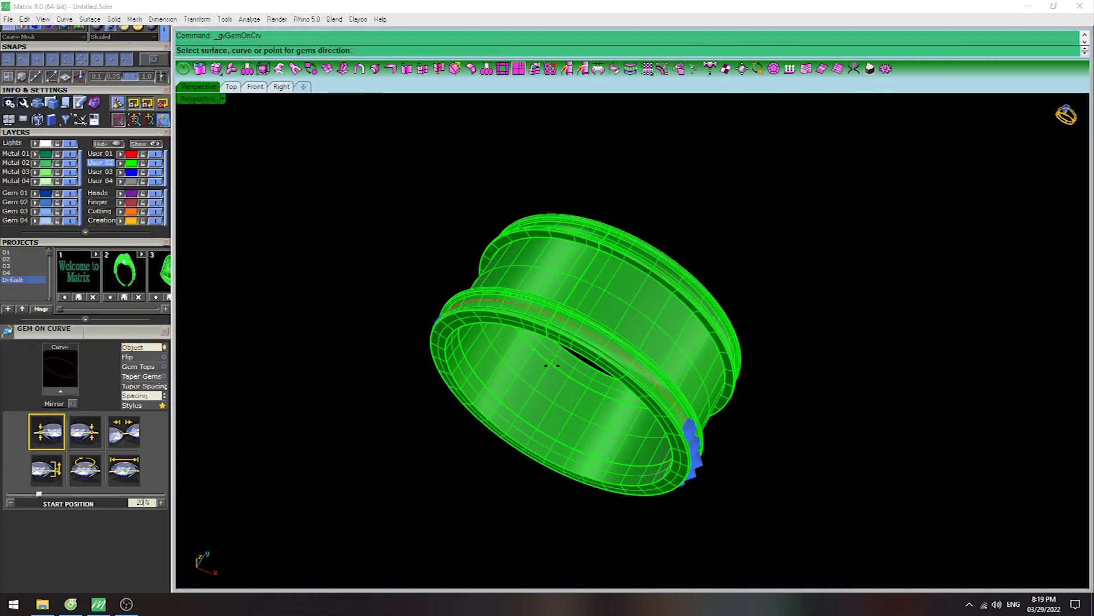
pyautogui.scroll(3, 587, 330)
pyautogui.scroll(2, 587, 330)
pyautogui.click(633, 357)
pyautogui.scroll(-3, 633, 354)
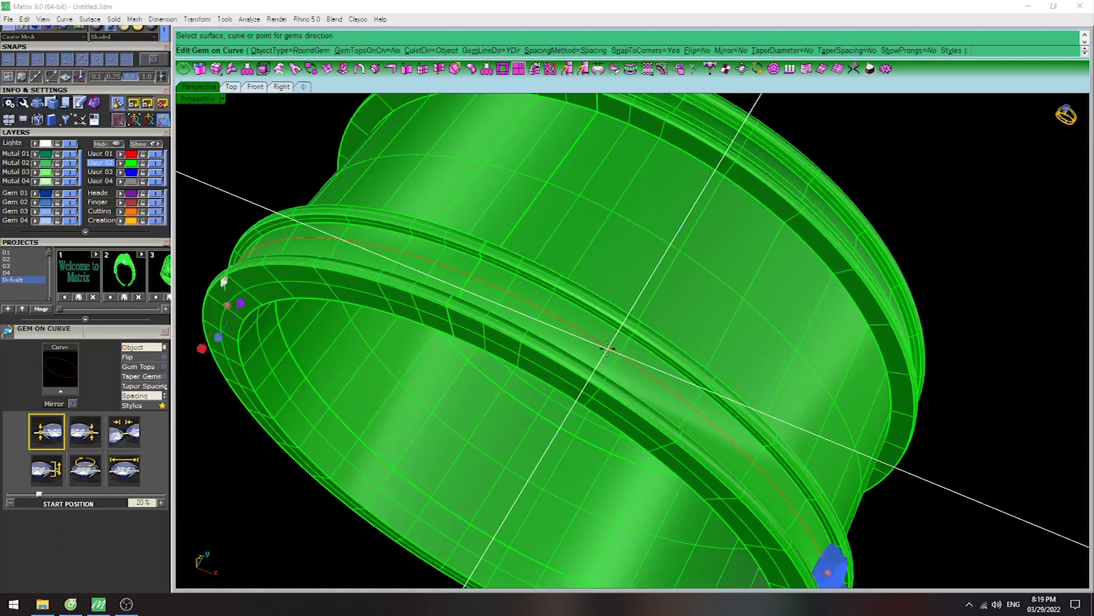
pyautogui.scroll(-2, 633, 354)
pyautogui.scroll(-2, 633, 354)
# Extend the gem row along the curve and slide its start back to 0%.
pyautogui.moveTo(633, 354); pyautogui.dragTo(715, 332, button='right')
pyautogui.scroll(3, 714, 332)
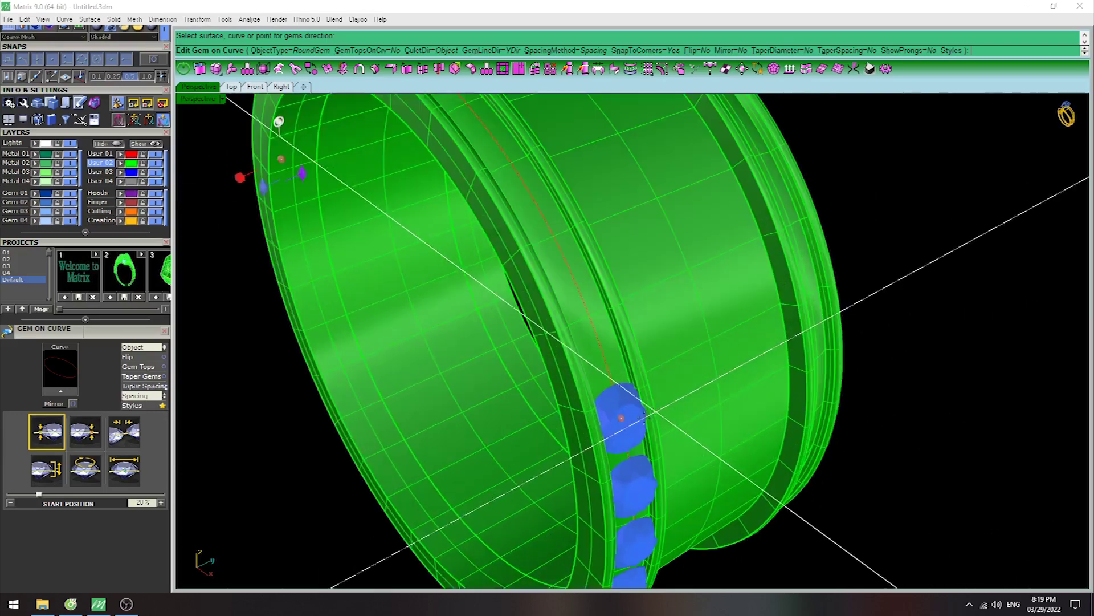
pyautogui.moveTo(635, 408); pyautogui.dragTo(516, 189)
pyautogui.scroll(-3, 571, 287)
pyautogui.moveTo(572, 287)
pyautogui.mouseDown(button='right')
pyautogui.moveTo(411, 371)
pyautogui.moveTo(290, 308)
pyautogui.moveTo(281, 464)
pyautogui.mouseUp(button='right')
pyautogui.scroll(2, 289, 308)
pyautogui.moveTo(567, 191)
pyautogui.mouseDown(button='right')
pyautogui.moveTo(547, 151)
pyautogui.moveTo(591, 127)
pyautogui.moveTo(553, 234)
pyautogui.mouseUp(button='right')
pyautogui.moveTo(572, 235); pyautogui.dragTo(587, 238)
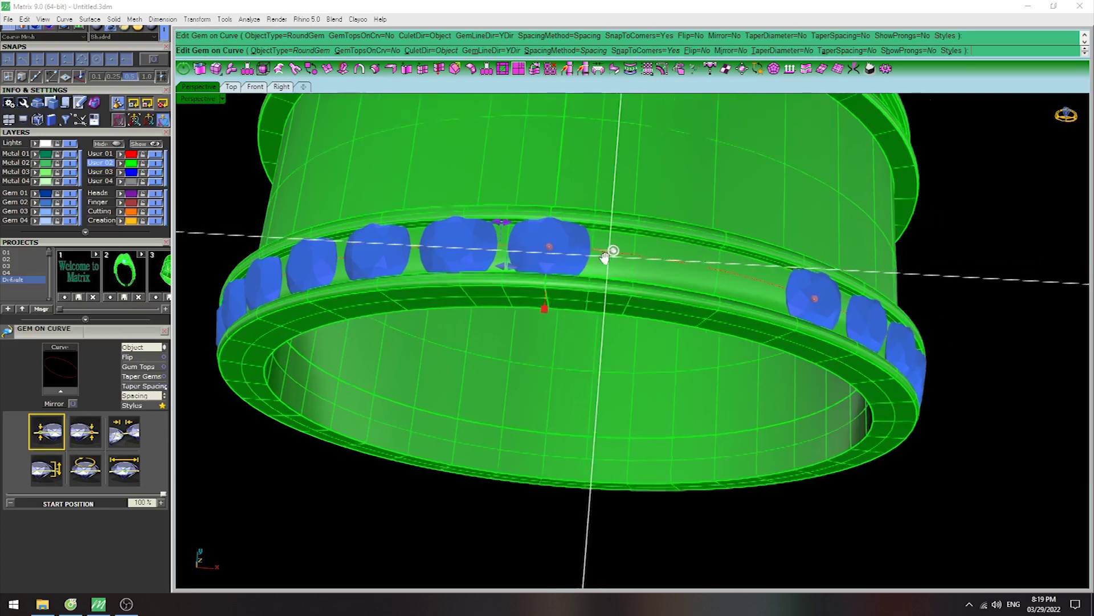
# Set gem spacing to 0.1 mm and start size to 1.2 mm.
pyautogui.click(124, 432)
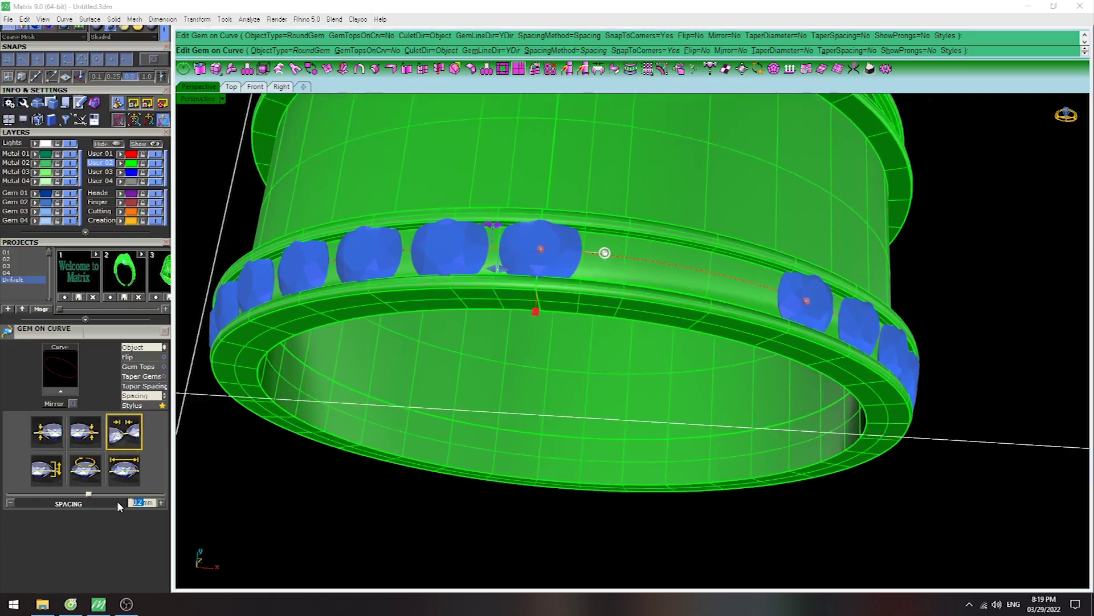
pyautogui.write('0.1')
pyautogui.press('Return')
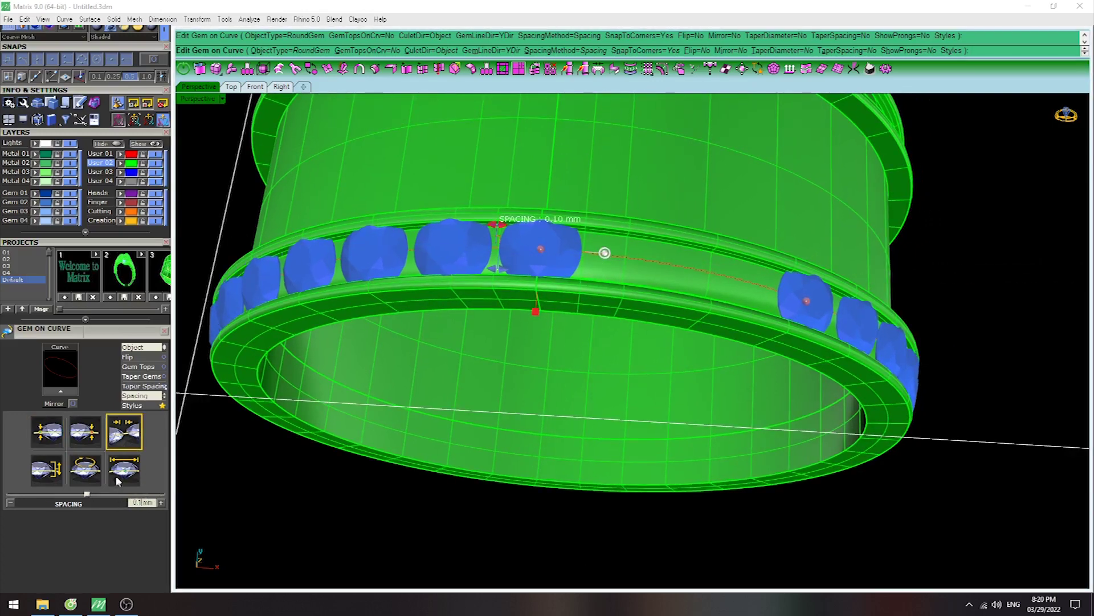
pyautogui.write('1.2')
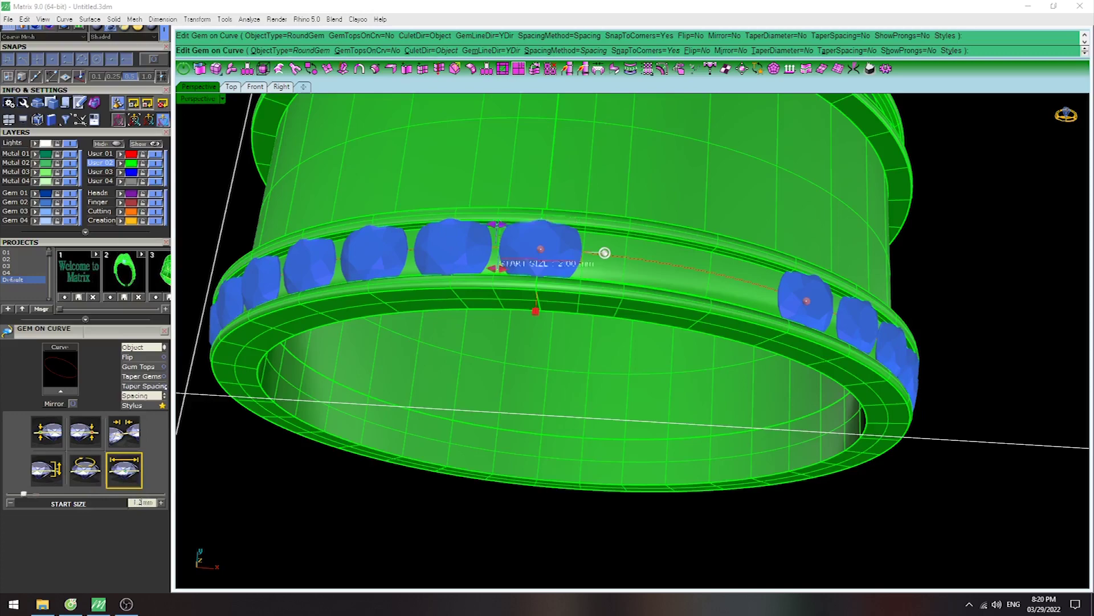
pyautogui.press('Return')
# Align the gem row's start with the curve's starting point.
pyautogui.scroll(2, 483, 334)
pyautogui.scroll(2, 484, 333)
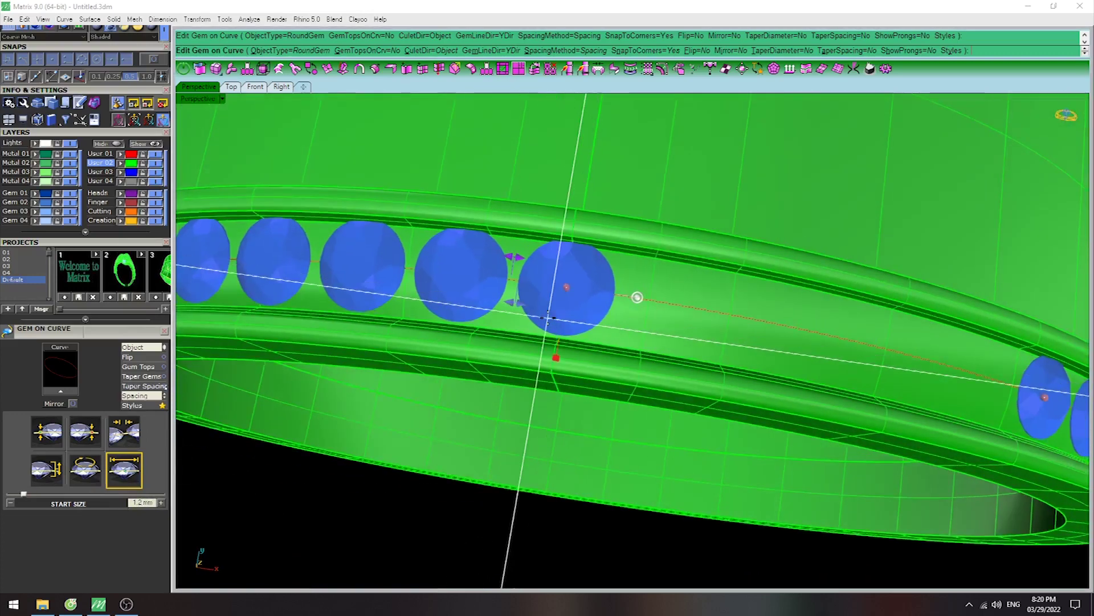
pyautogui.moveTo(570, 342); pyautogui.dragTo(627, 399, button='right')
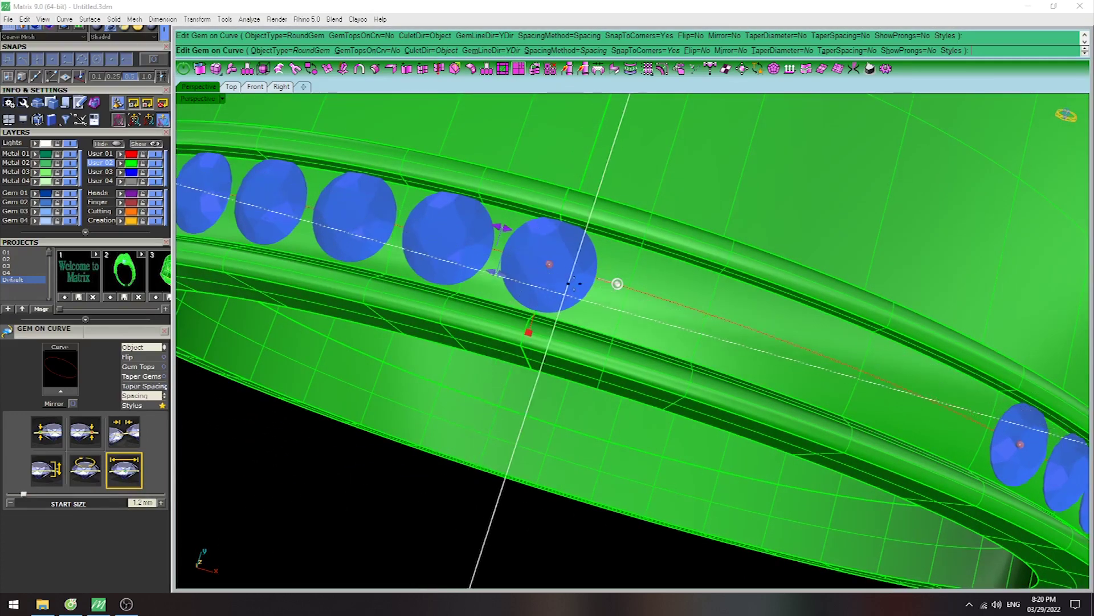
pyautogui.moveTo(550, 311)
pyautogui.mouseDown(button='right')
pyautogui.moveTo(579, 191)
pyautogui.moveTo(651, 294)
pyautogui.moveTo(684, 308)
pyautogui.moveTo(623, 312)
pyautogui.mouseUp(button='right')
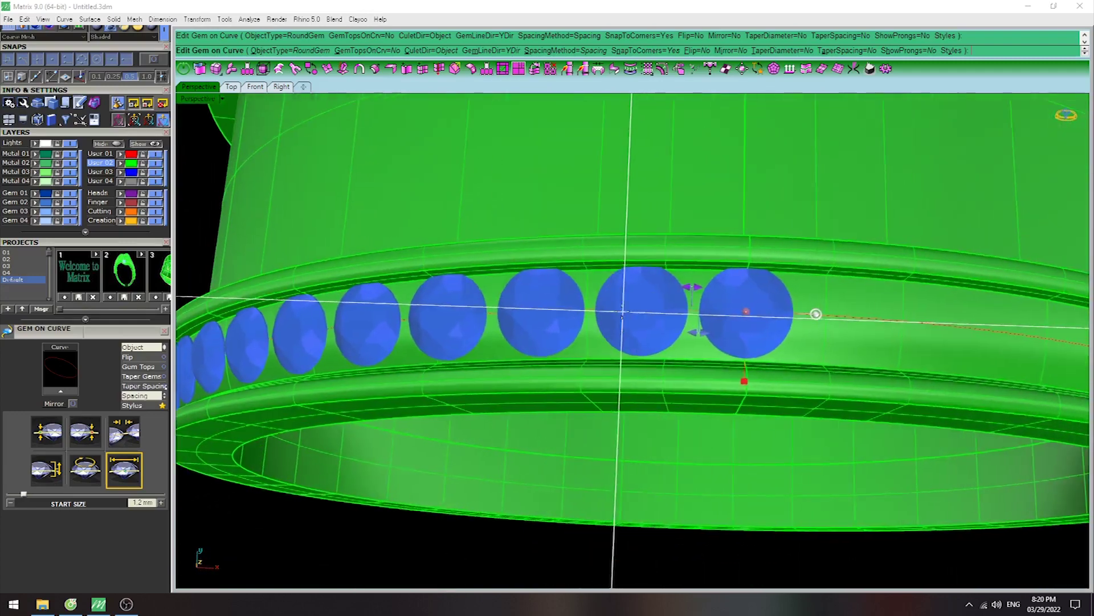
pyautogui.click(747, 312)
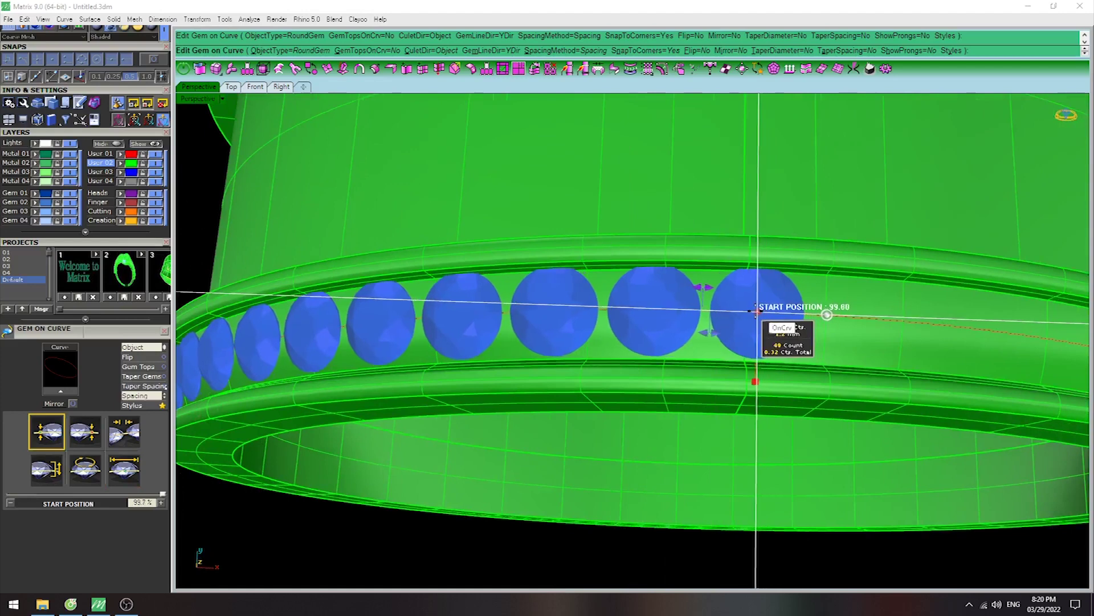
pyautogui.scroll(-5, 747, 313)
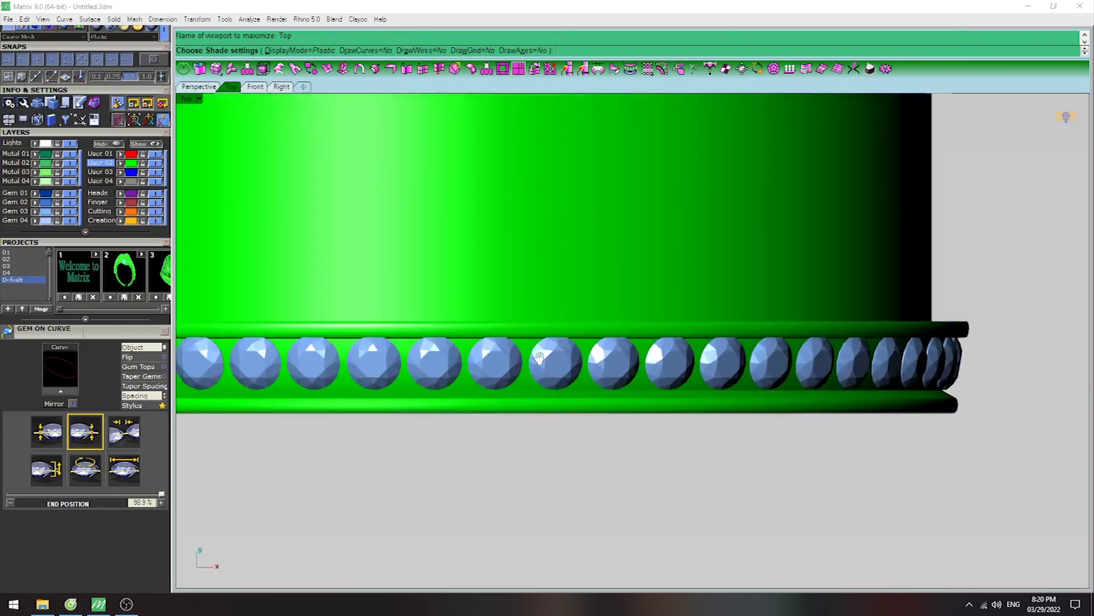
# Select the band and start extracting an isocurve from its surface.
pyautogui.scroll(5, 542, 362)
pyautogui.scroll(3, 472, 361)
pyautogui.scroll(-2, 577, 322)
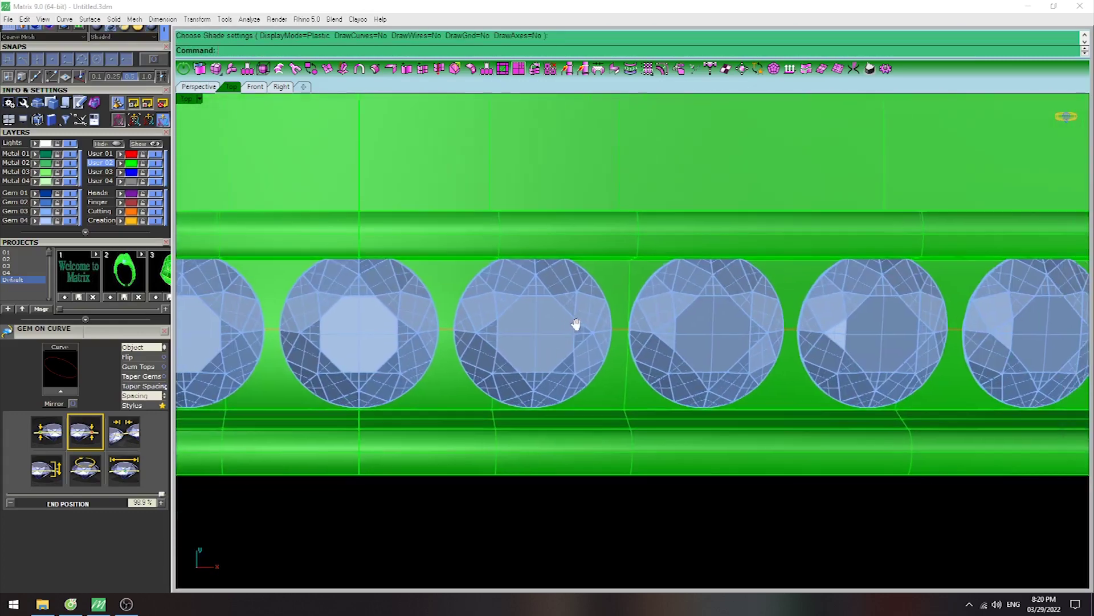
pyautogui.scroll(3, 441, 349)
pyautogui.click(441, 349)
pyautogui.scroll(1, 485, 352)
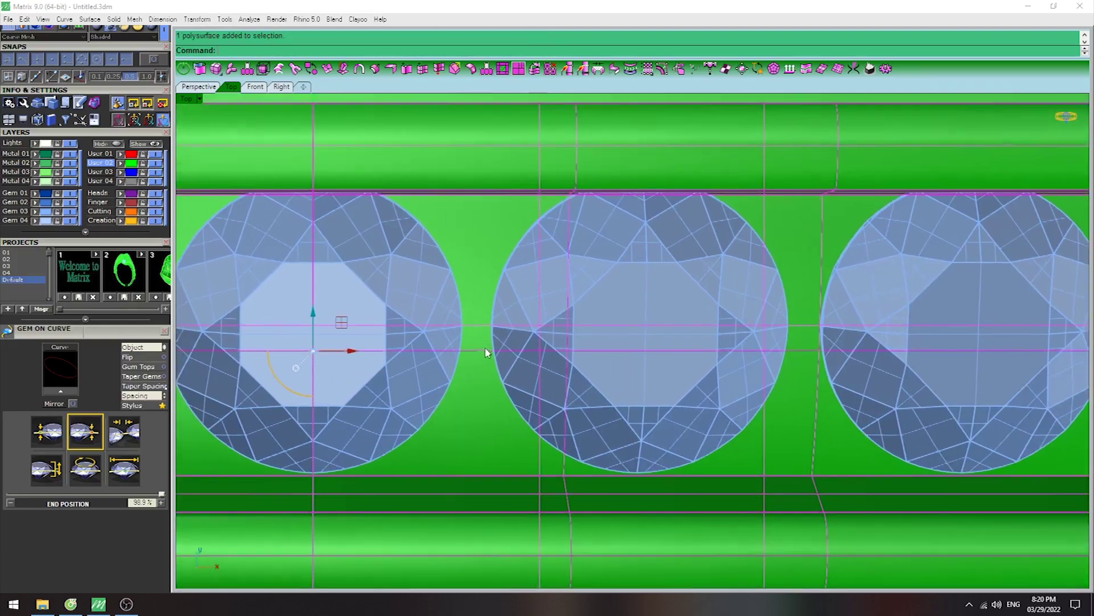
pyautogui.write('xc')
pyautogui.press('Return')
# Delete the earlier gem row.
pyautogui.scroll(2, 484, 342)
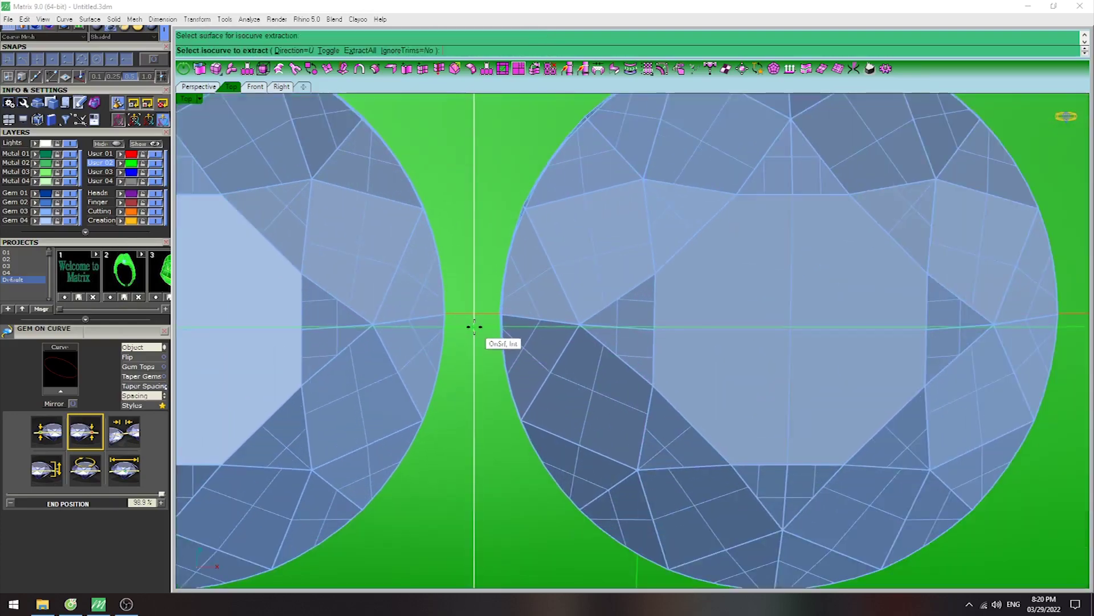
pyautogui.scroll(-3, 474, 326)
pyautogui.scroll(2, 474, 326)
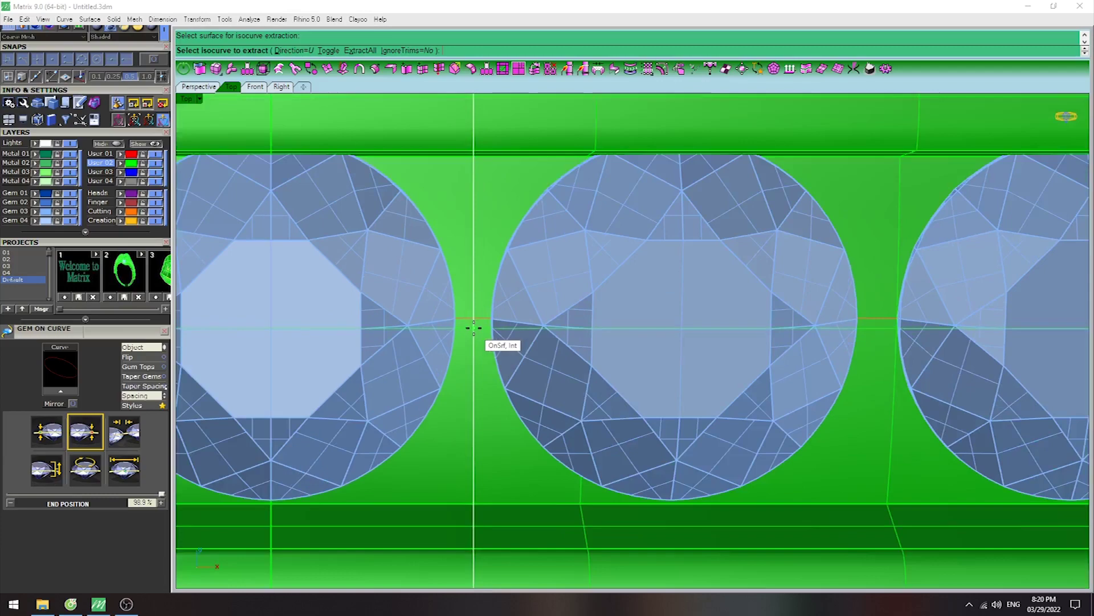
pyautogui.scroll(-2, 474, 332)
pyautogui.click(567, 299)
pyautogui.press('Delete')
# Extract an isocurve through the centre of the band's gem channel.
pyautogui.click(591, 346)
pyautogui.scroll(3, 610, 340)
pyautogui.scroll(2, 630, 344)
pyautogui.click(621, 345)
pyautogui.click(641, 369)
pyautogui.scroll(2, 642, 370)
pyautogui.scroll(2, 608, 359)
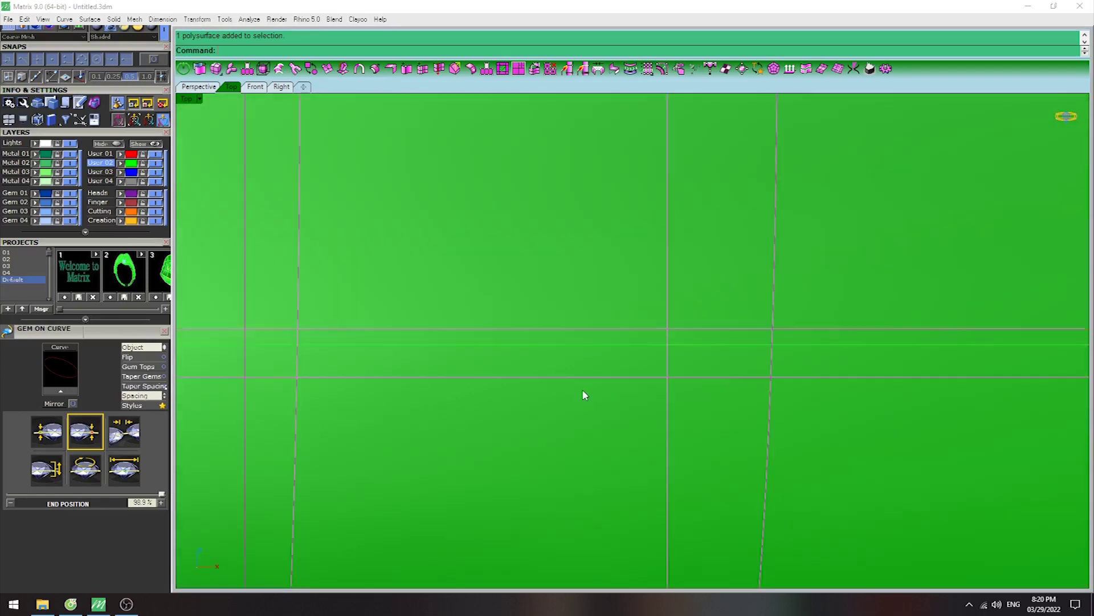
pyautogui.press('Return')
pyautogui.scroll(-3, 576, 362)
pyautogui.click(63, 397)
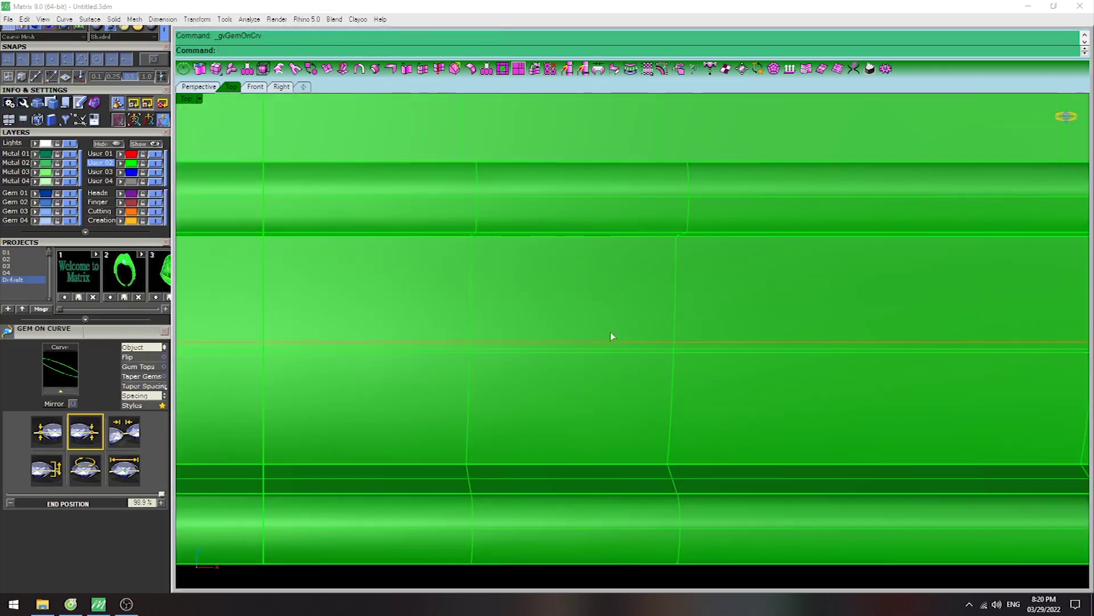
# Place gems on the extracted curve oriented by the curve, filling toward its end.
pyautogui.scroll(-3, 610, 334)
pyautogui.click(608, 331)
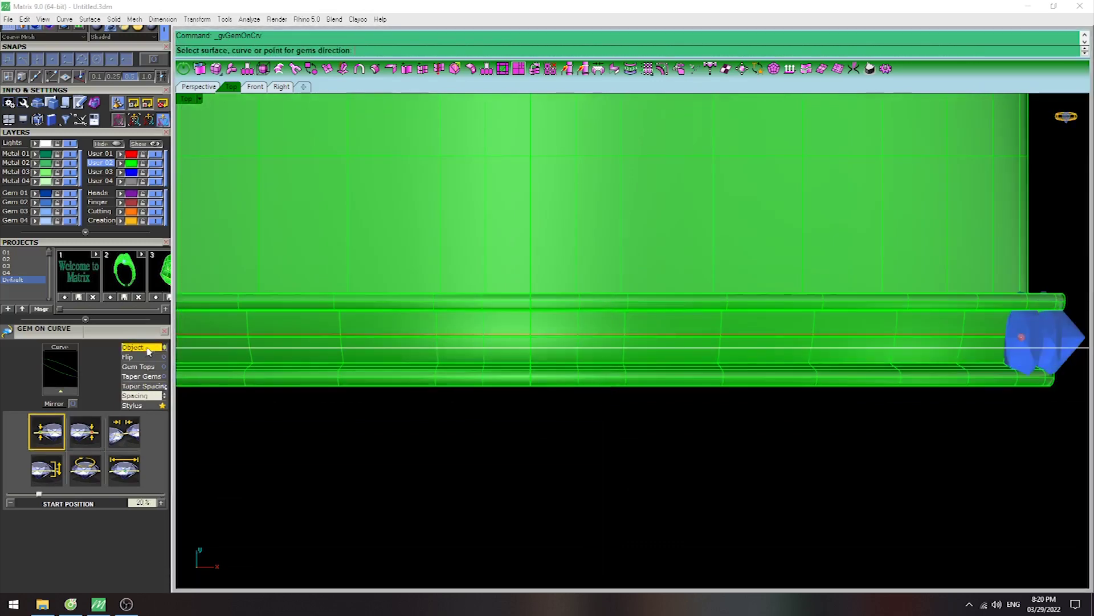
pyautogui.scroll(3, 403, 354)
pyautogui.click(416, 403)
pyautogui.scroll(-3, 429, 379)
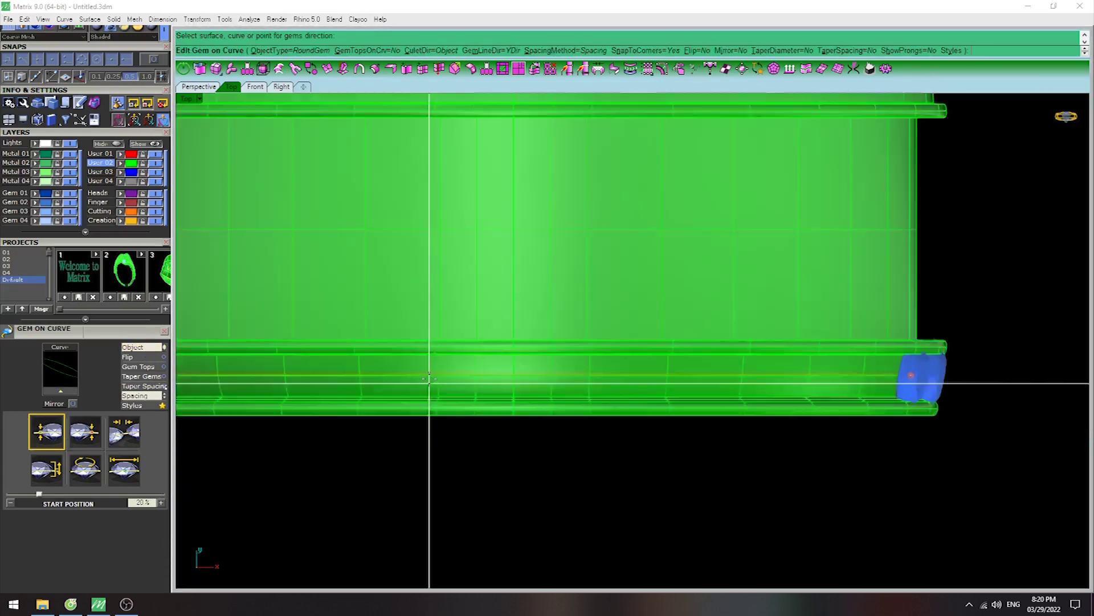
pyautogui.scroll(-3, 679, 378)
pyautogui.scroll(3, 792, 379)
pyautogui.moveTo(787, 372); pyautogui.dragTo(392, 368)
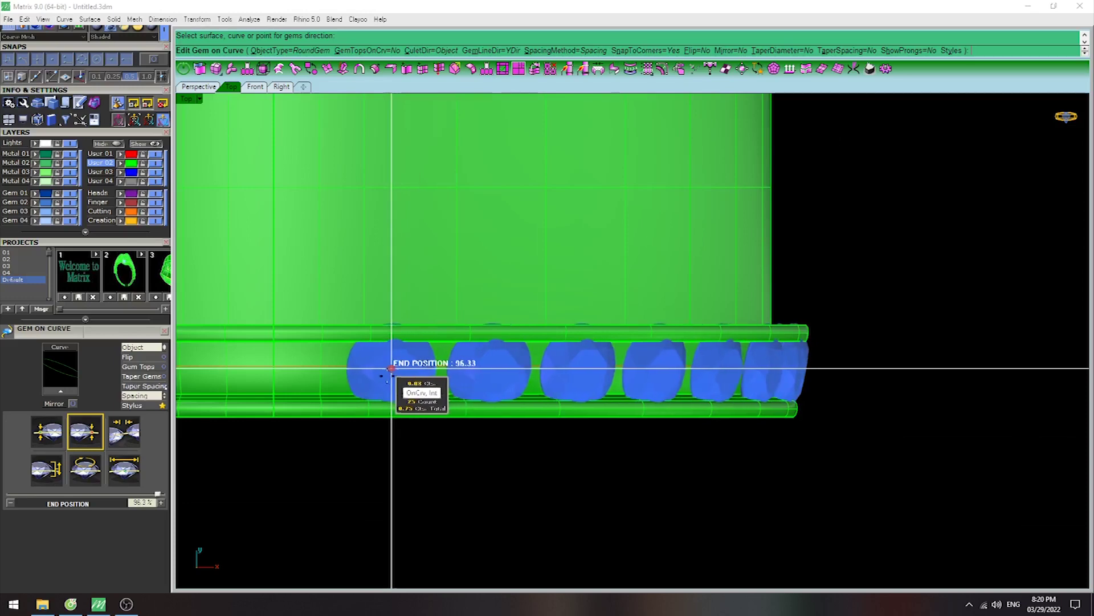
# Set the gem size to 1.2 mm.
pyautogui.click(143, 502)
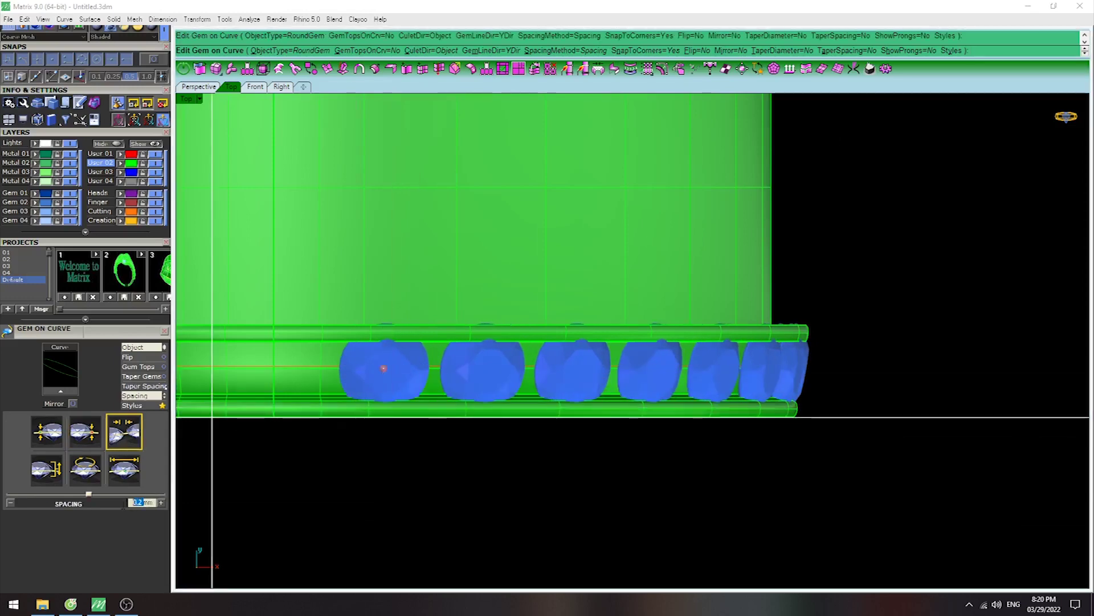
pyautogui.write('1')
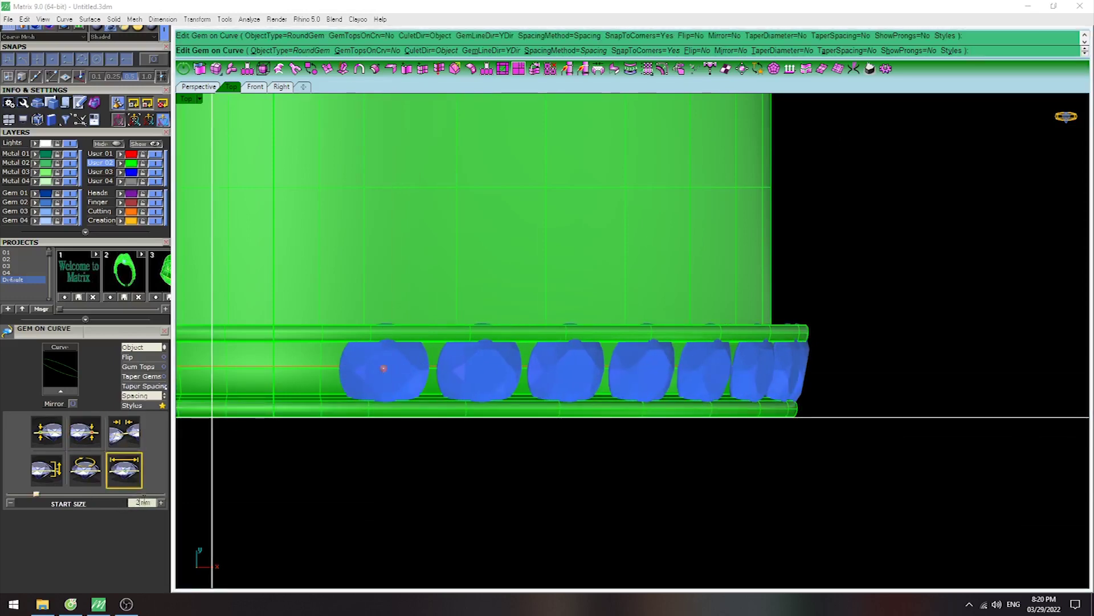
pyautogui.write('.2')
pyautogui.press('Return')
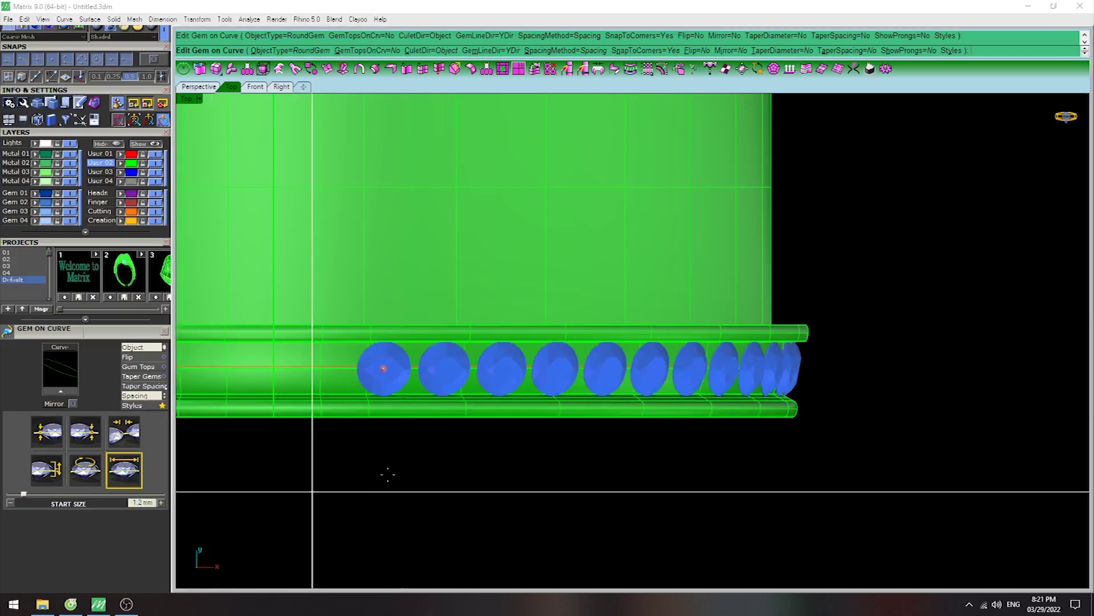
pyautogui.moveTo(473, 383); pyautogui.dragTo(506, 358, button='right')
pyautogui.scroll(3, 506, 358)
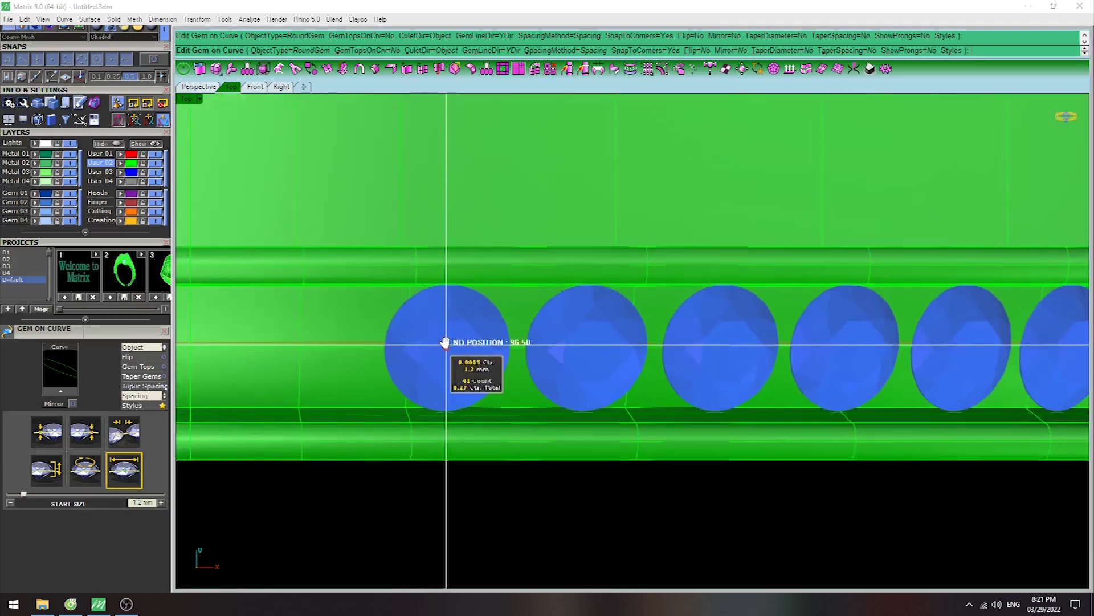
# Set the row start to 0% and end to 98.7%, accepting 53 gems.
pyautogui.doubleClick(187, 99)
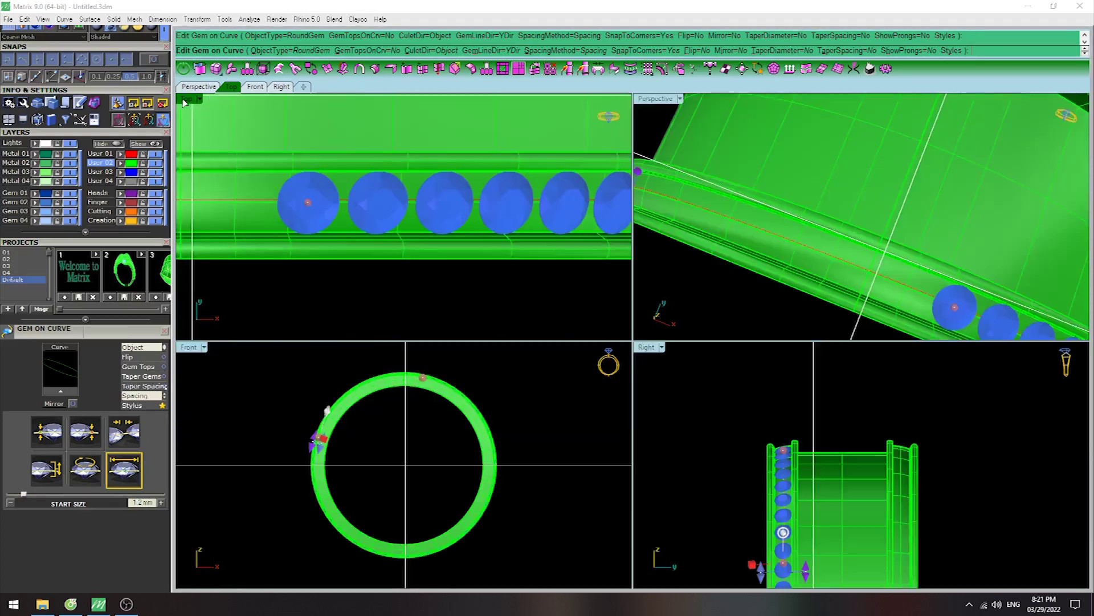
pyautogui.moveTo(649, 144); pyautogui.dragTo(708, 256, button='right')
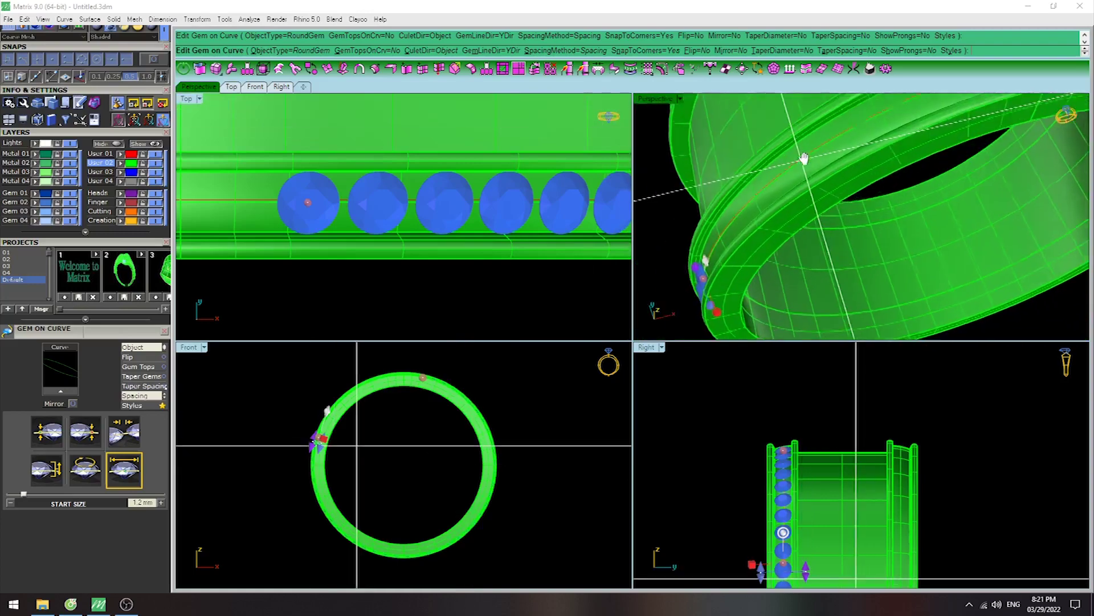
pyautogui.moveTo(711, 255); pyautogui.dragTo(801, 185)
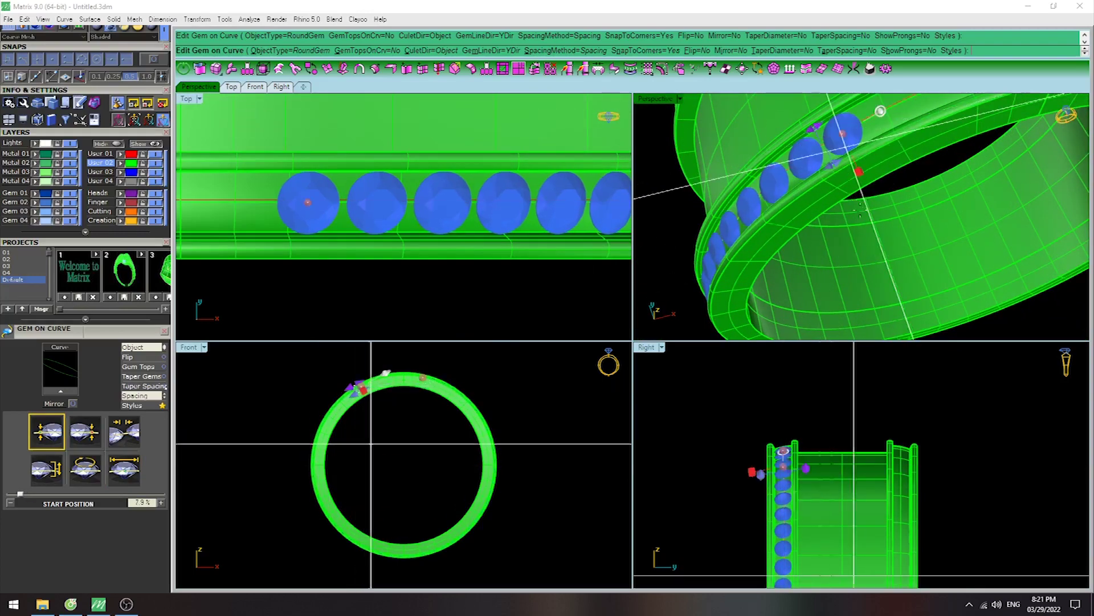
pyautogui.moveTo(801, 185)
pyautogui.mouseDown(button='right')
pyautogui.moveTo(735, 258)
pyautogui.moveTo(709, 227)
pyautogui.mouseUp(button='right')
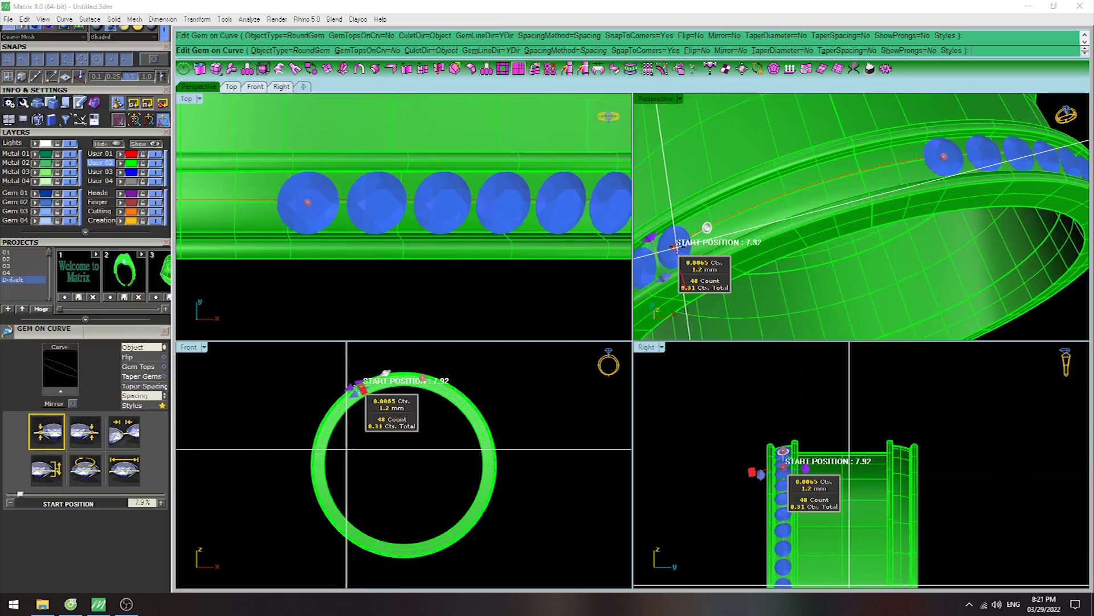
pyautogui.moveTo(708, 227); pyautogui.dragTo(864, 171)
pyautogui.moveTo(864, 171); pyautogui.dragTo(906, 211, button='right')
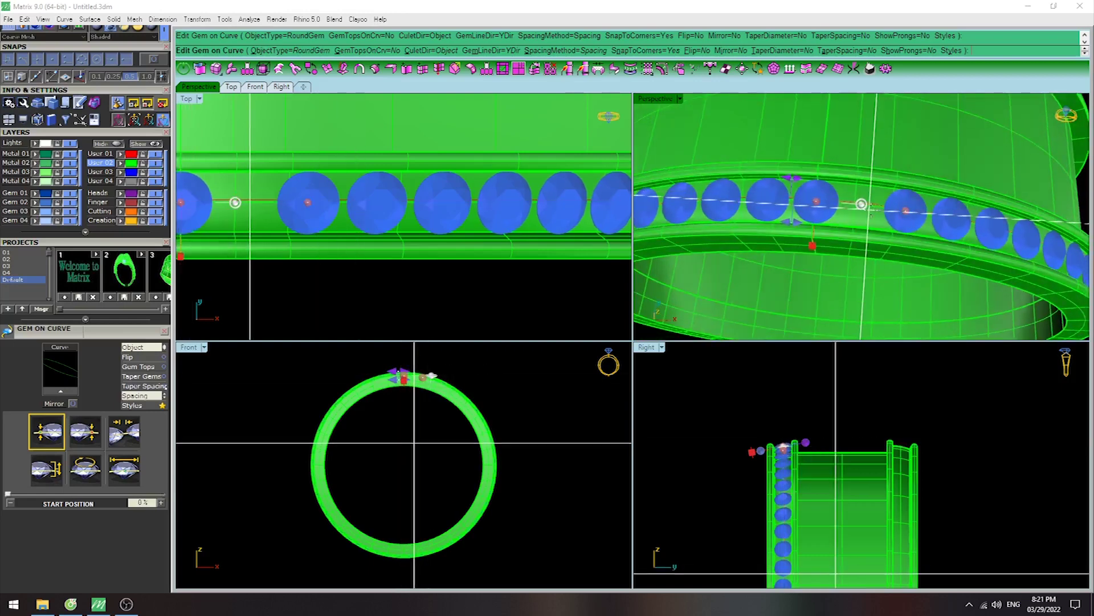
pyautogui.moveTo(906, 211); pyautogui.dragTo(839, 212)
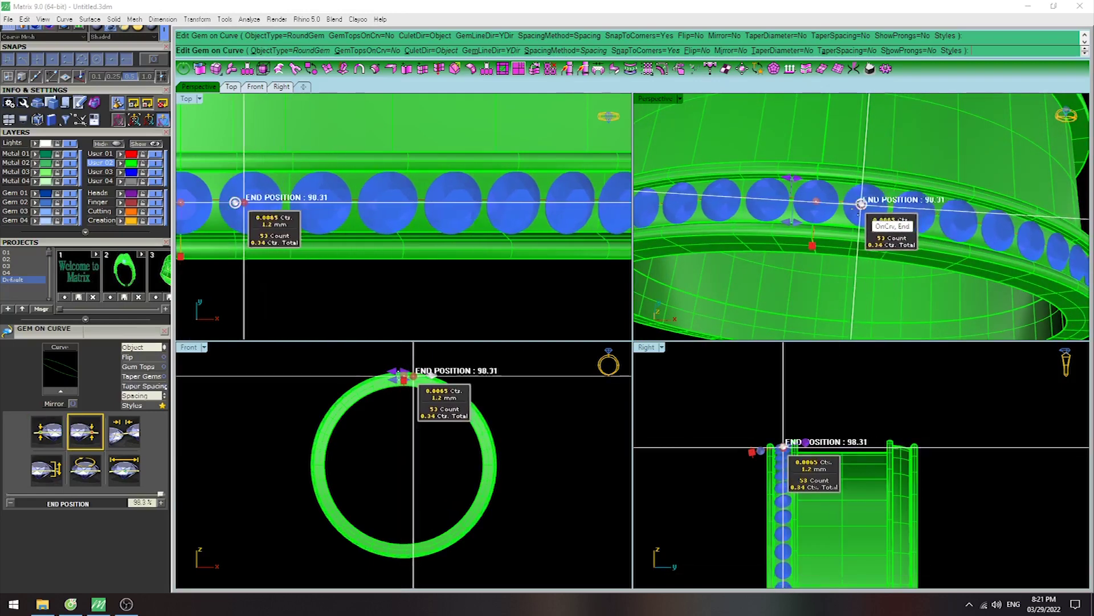
pyautogui.press('Return')
pyautogui.moveTo(839, 212); pyautogui.dragTo(676, 279, button='right')
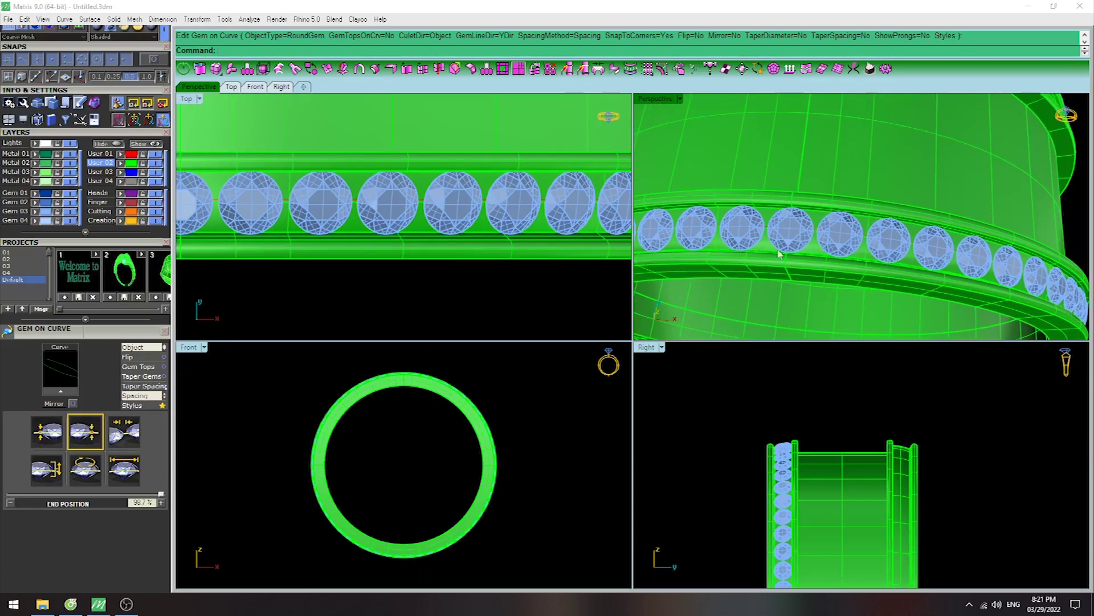
pyautogui.hotkey('ctrl', 'm')
# Preview the ring shaded in a maximized Perspective view and select the gem row.
pyautogui.write('s')
pyautogui.press('Return')
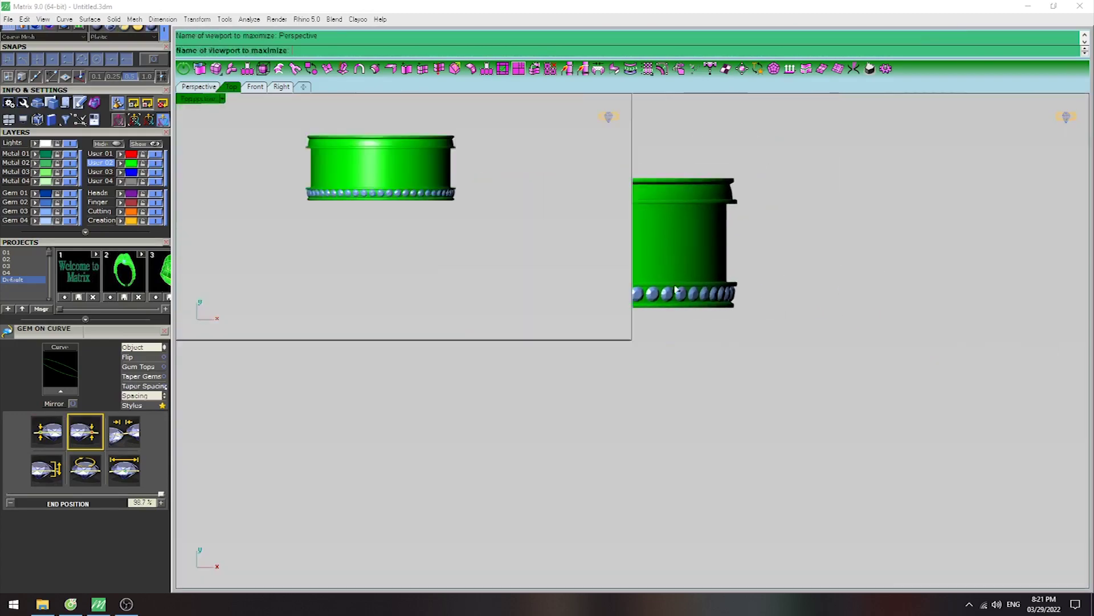
pyautogui.hotkey('ctrl', 'F4')
pyautogui.scroll(-3, 670, 301)
pyautogui.press('Escape')
pyautogui.scroll(3, 606, 313)
pyautogui.click(597, 313)
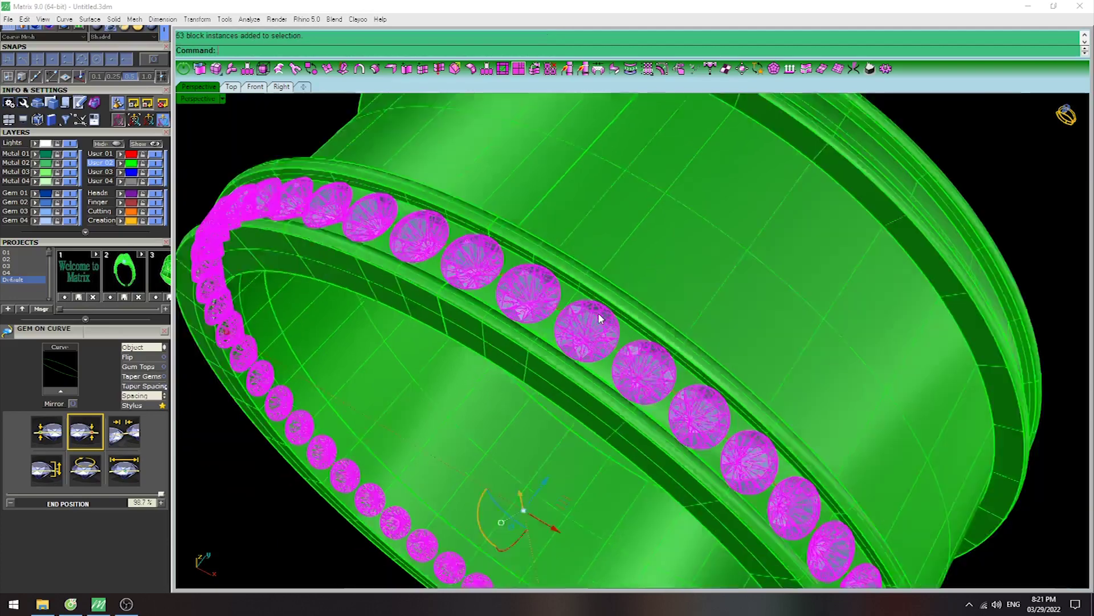
pyautogui.scroll(-3, 597, 312)
pyautogui.scroll(4, 535, 317)
# Add shared prongs with 0.4 mm diameter, 0.3 mm height and nudge 30.
pyautogui.write('ad')
pyautogui.press('Return')
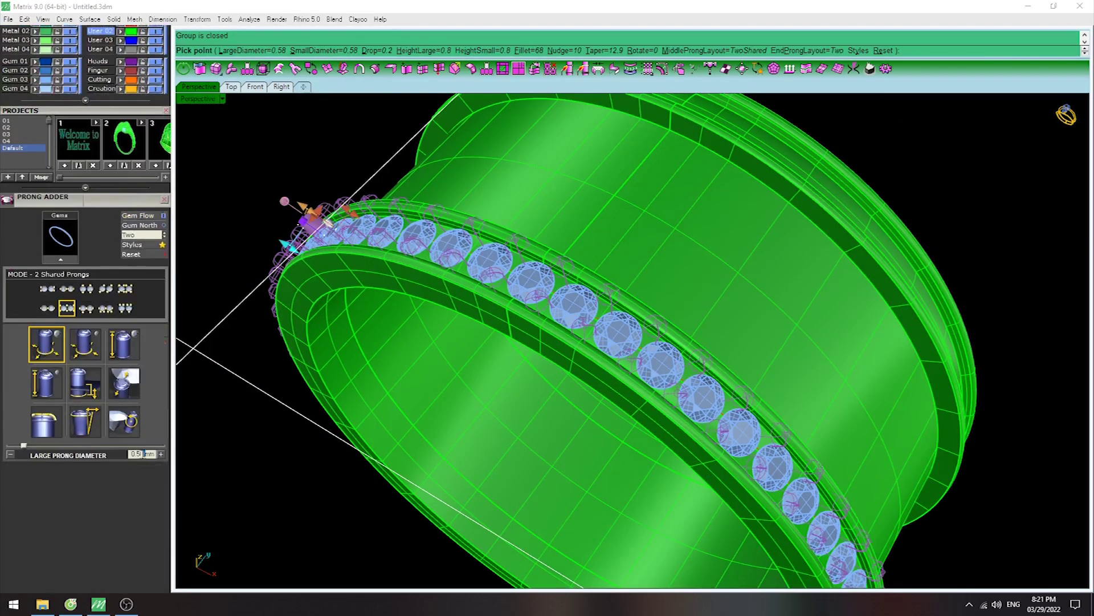
pyautogui.write('0.4')
pyautogui.press('Return')
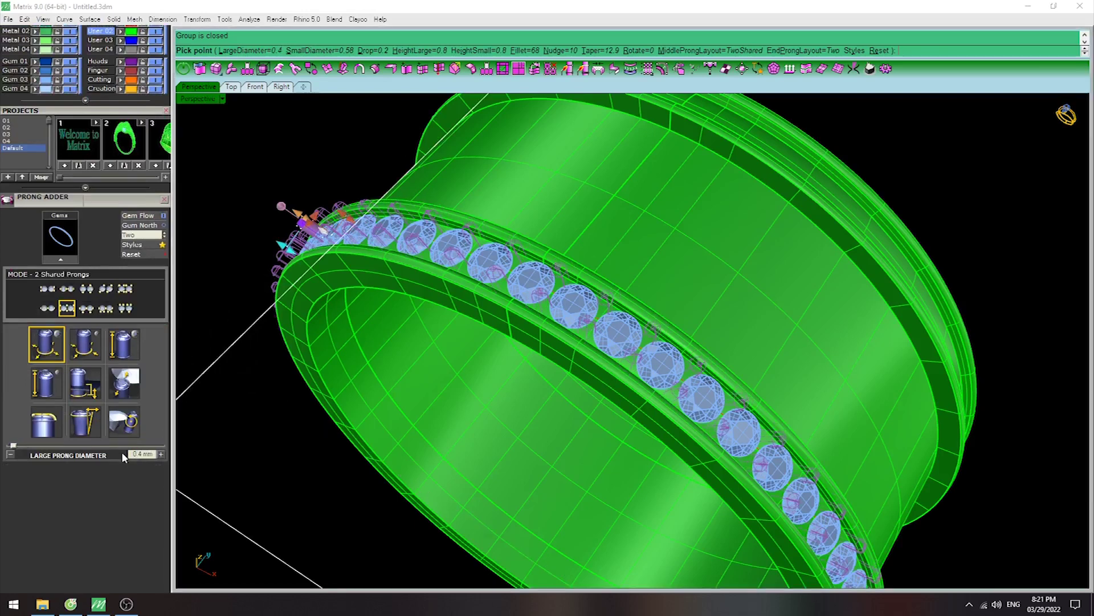
pyautogui.click(125, 344)
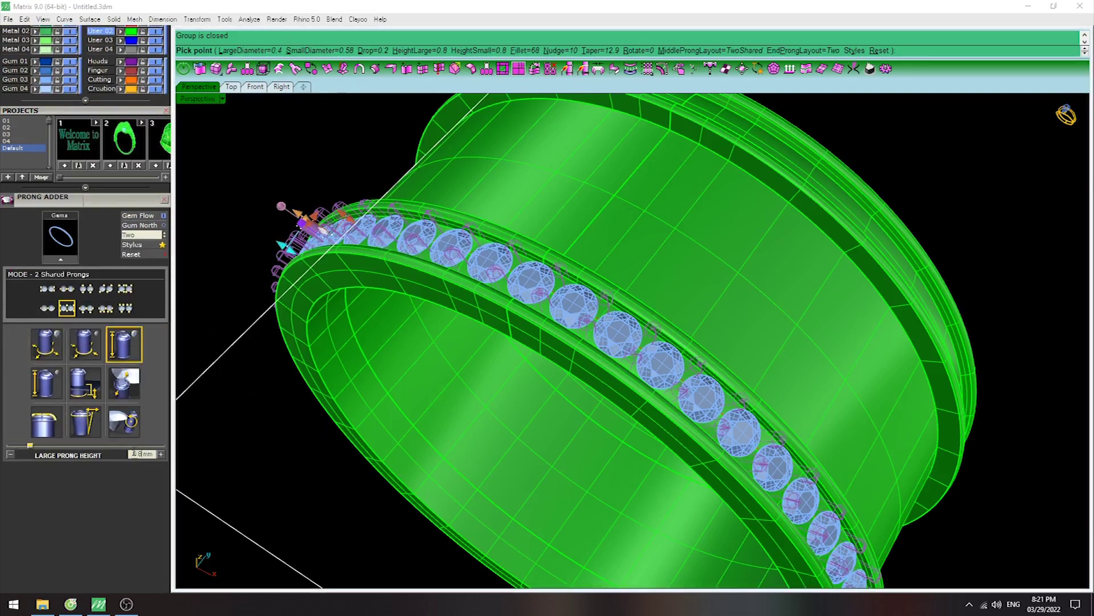
pyautogui.write('0.3')
pyautogui.press('Return')
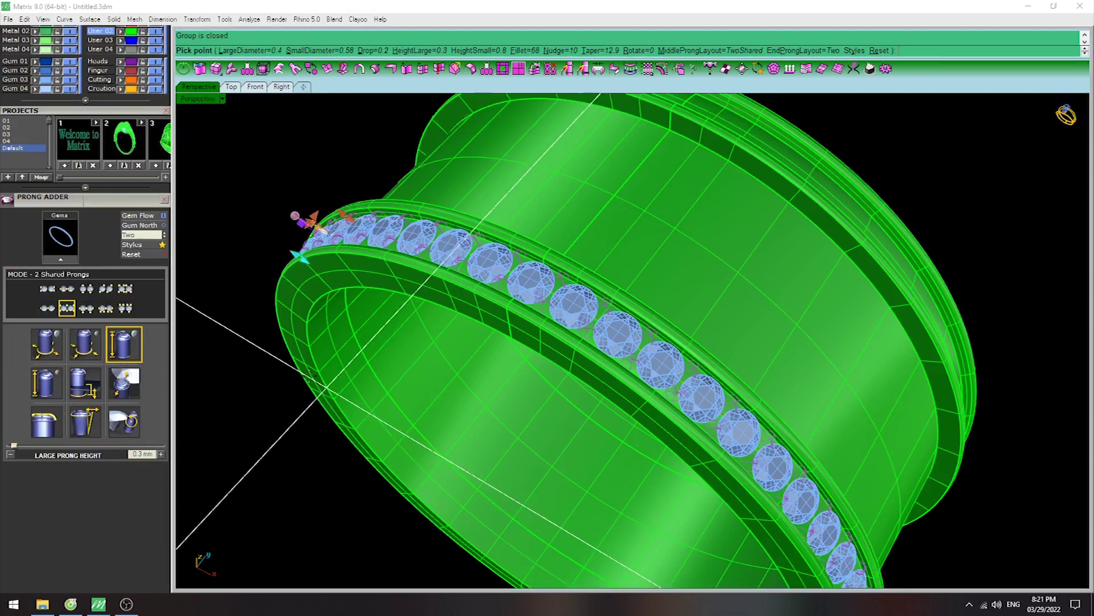
pyautogui.click(76, 392)
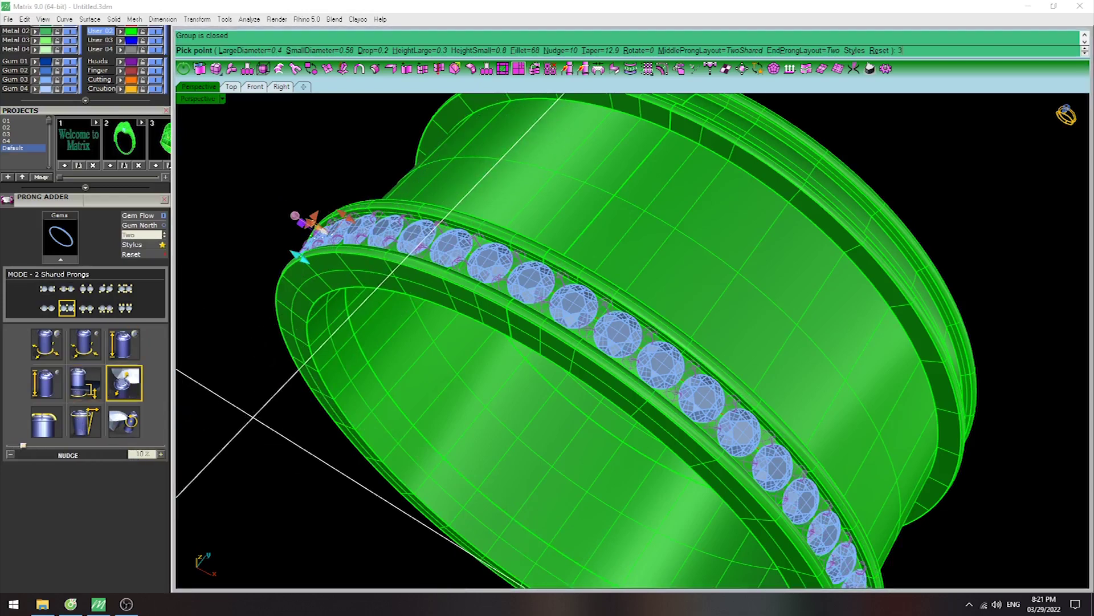
pyautogui.click(142, 453)
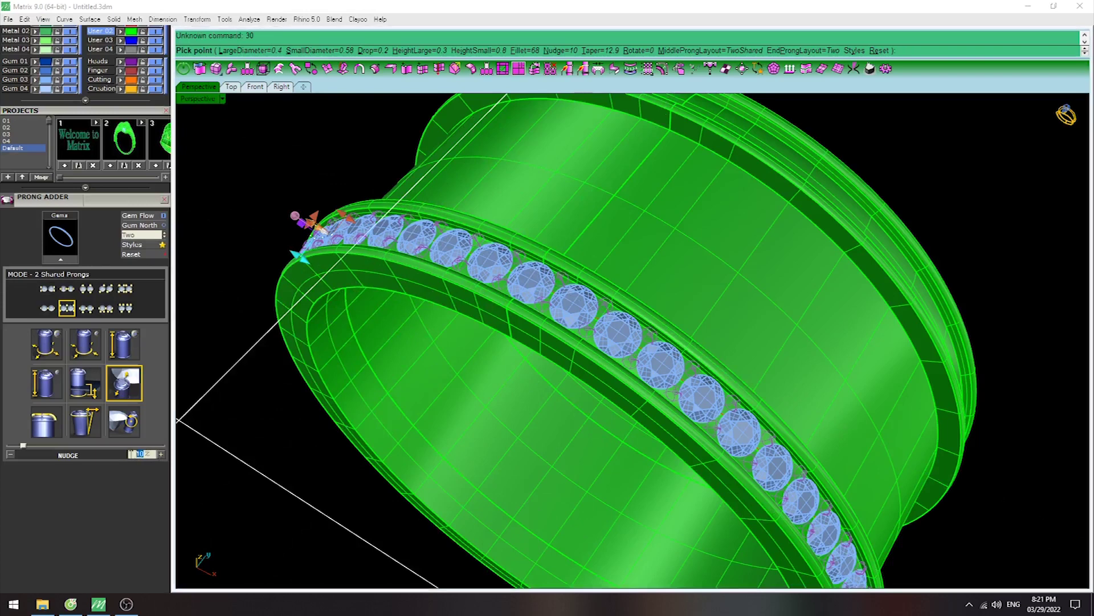
pyautogui.write('30')
pyautogui.press('Return')
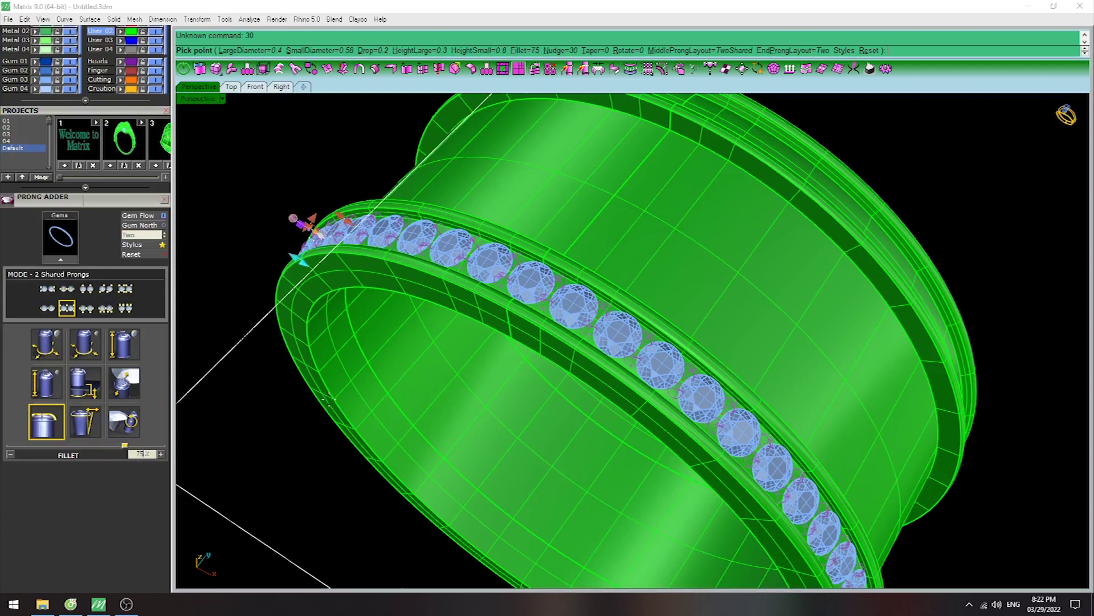
# Mirror the pronged gem row about the origin onto the ring's other edge.
pyautogui.scroll(5, 570, 330)
pyautogui.scroll(-5, 570, 330)
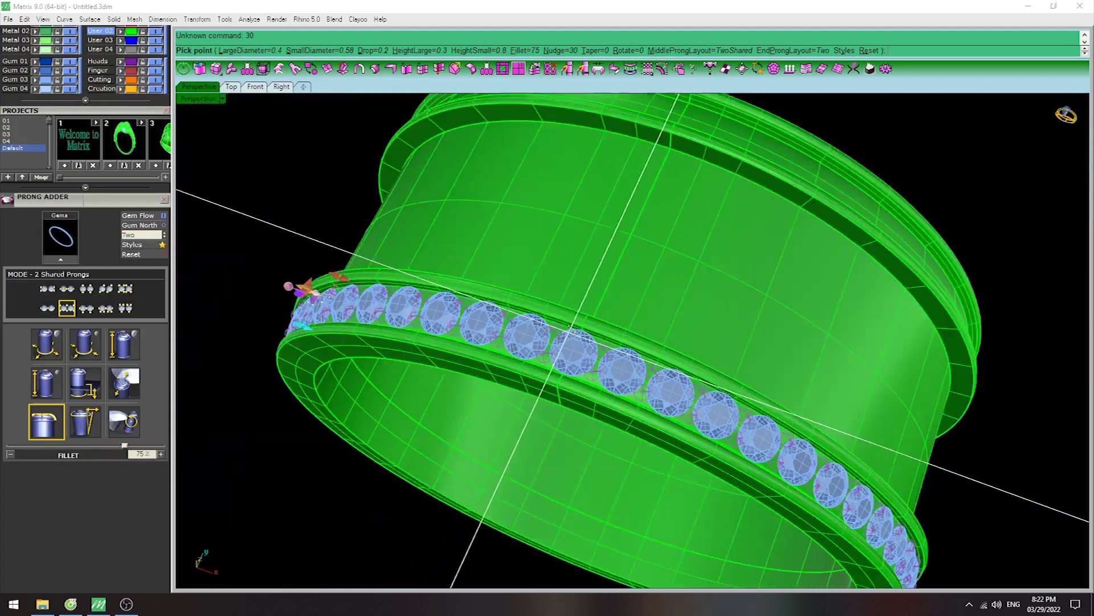
pyautogui.moveTo(569, 334); pyautogui.dragTo(603, 346, button='right')
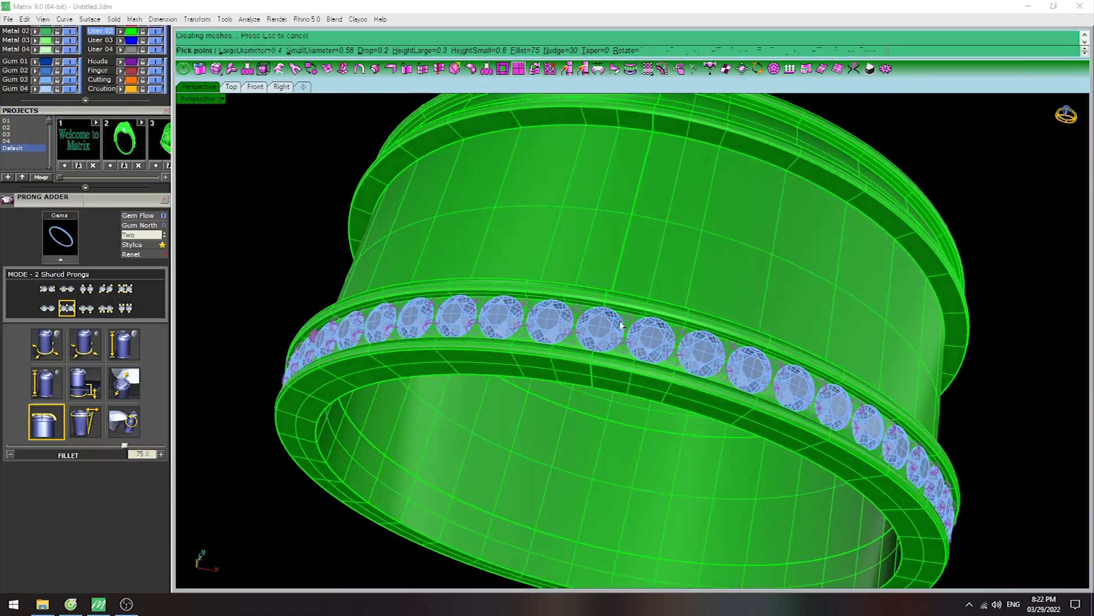
pyautogui.moveTo(618, 322); pyautogui.dragTo(641, 375, button='right')
pyautogui.scroll(5, 642, 375)
pyautogui.scroll(-5, 583, 365)
pyautogui.hotkey('ctrl', 'F1')
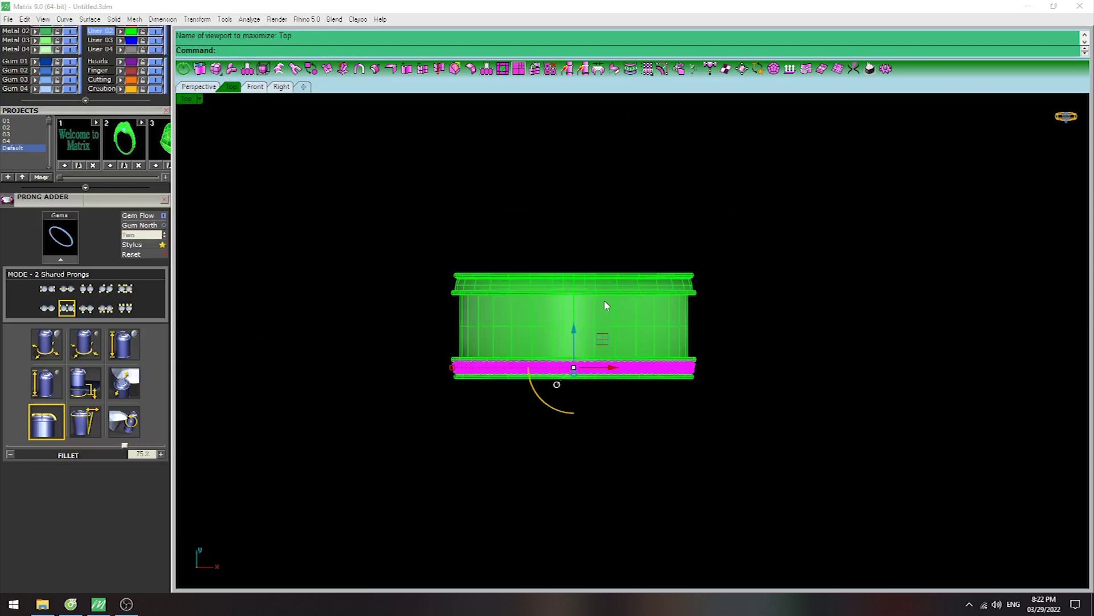
pyautogui.moveTo(606, 306); pyautogui.dragTo(579, 307, button='right')
pyautogui.write('M0')
pyautogui.press('Return')
pyautogui.write('0')
pyautogui.press('Return')
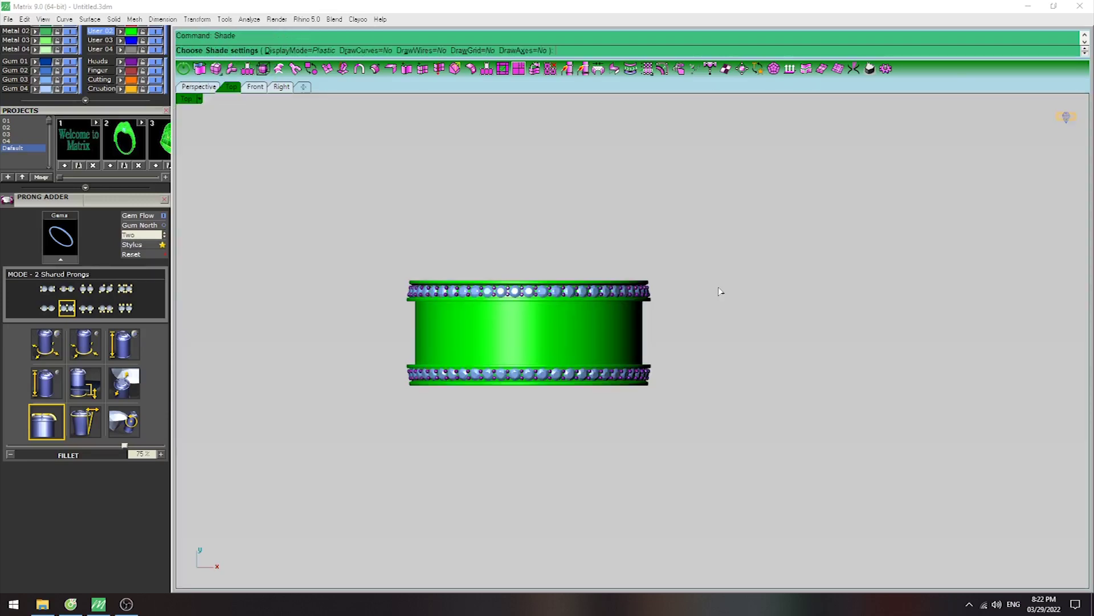
# Extract the green centre band as its own surface with ExtractSrf.
pyautogui.hotkey('ctrl', 'F4')
pyautogui.scroll(-5, 680, 288)
pyautogui.moveTo(680, 289)
pyautogui.mouseDown(button='right')
pyautogui.moveTo(733, 293)
pyautogui.moveTo(672, 318)
pyautogui.mouseUp(button='right')
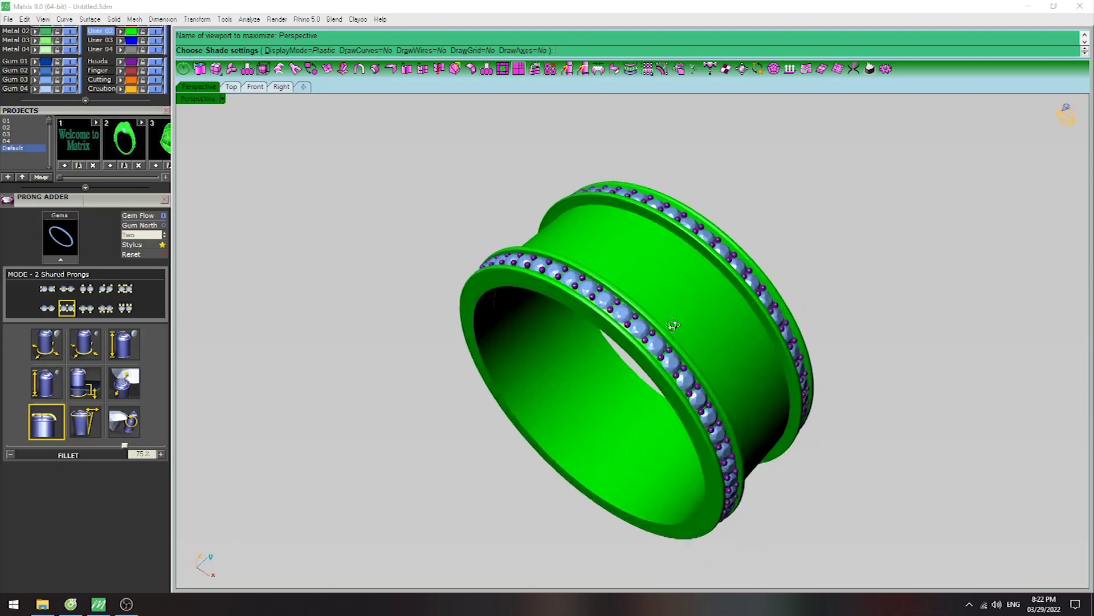
pyautogui.press('Return')
pyautogui.keyDown('shift'); pyautogui.moveTo(640, 264); pyautogui.dragTo(617, 299, button='right'); pyautogui.keyUp('shift')
pyautogui.click(628, 296)
pyautogui.press('Return')
pyautogui.scroll(-5, 628, 295)
pyautogui.moveTo(628, 295); pyautogui.dragTo(615, 301, button='right')
# Select everything and lock the ring and gem rows.
pyautogui.hotkey('ctrl', 'a')
pyautogui.scroll(3, 618, 307)
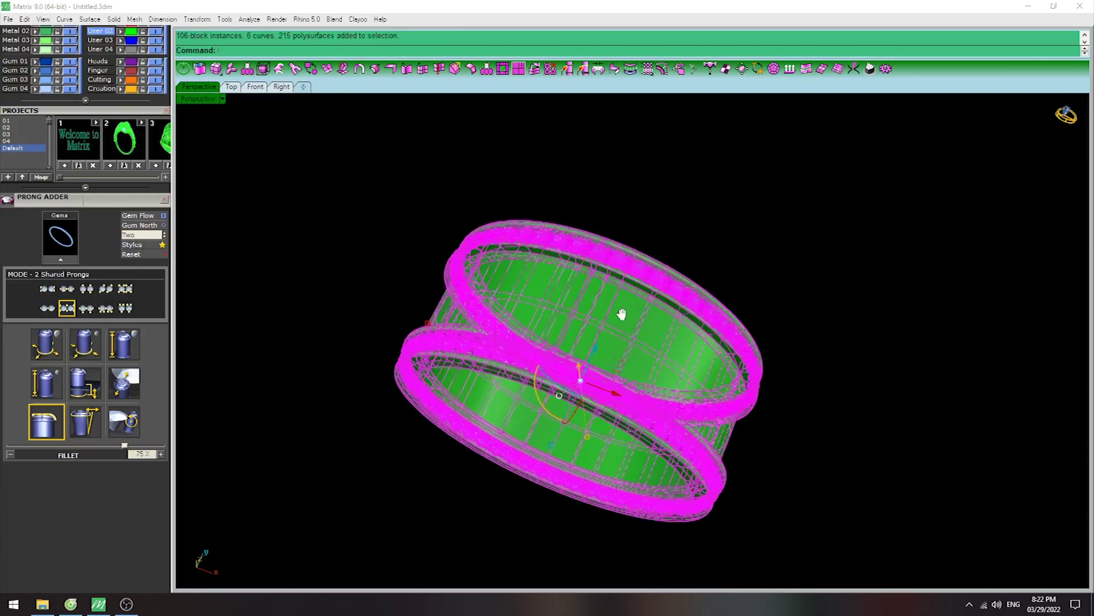
pyautogui.write('Lck')
pyautogui.press('Return')
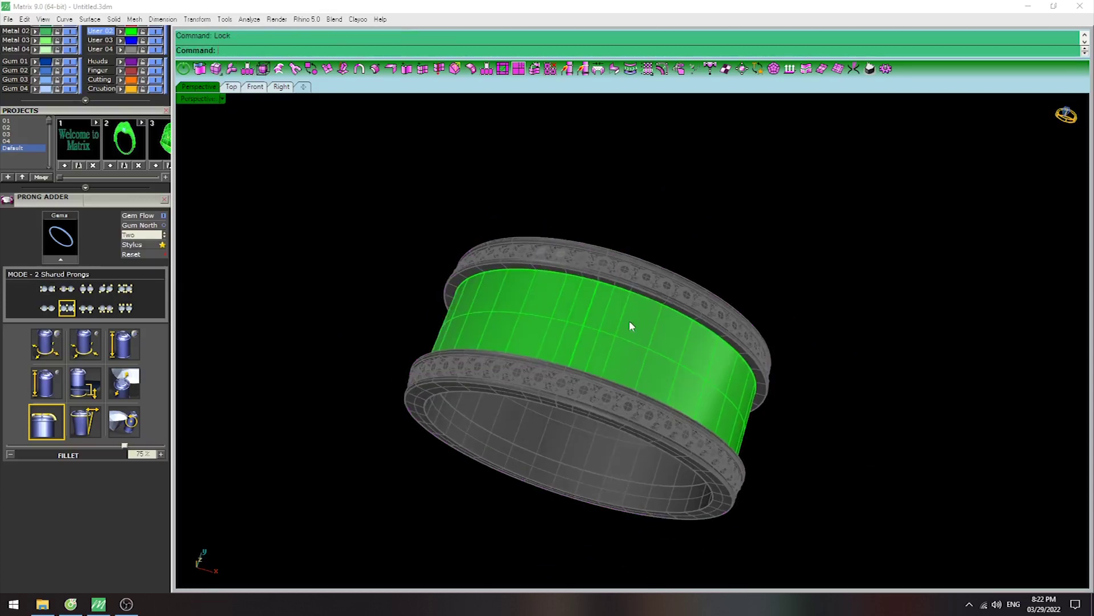
# Unroll the green centre band into a flat strip and move it below the ring.
pyautogui.click(626, 318)
pyautogui.scroll(-3, 627, 320)
pyautogui.keyDown('shift'); pyautogui.moveTo(627, 320); pyautogui.dragTo(599, 293, button='right'); pyautogui.keyUp('shift')
pyautogui.write('s')
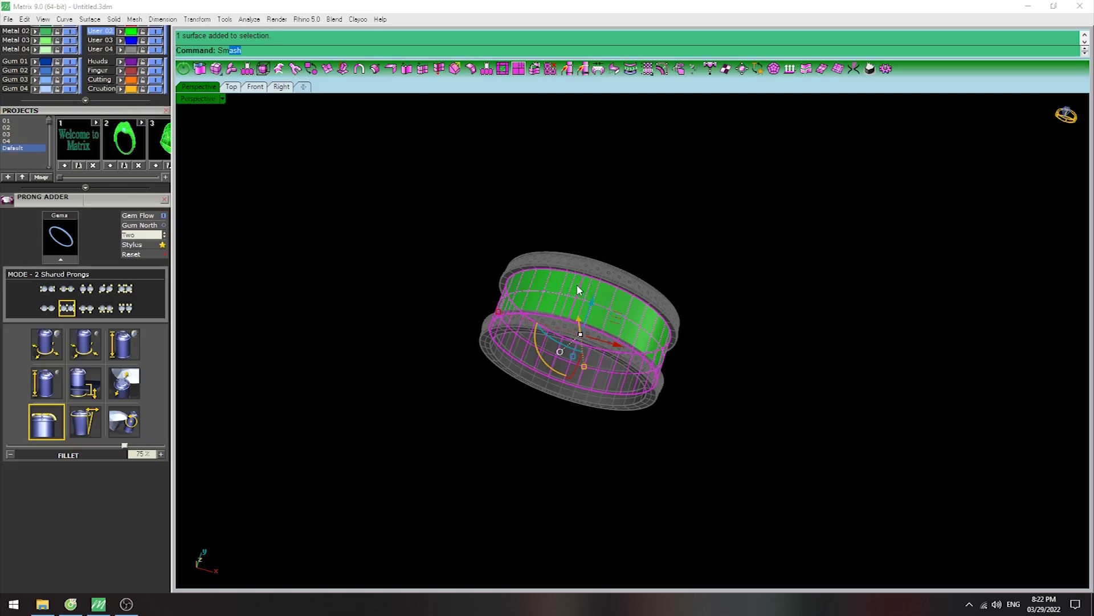
pyautogui.press('Return')
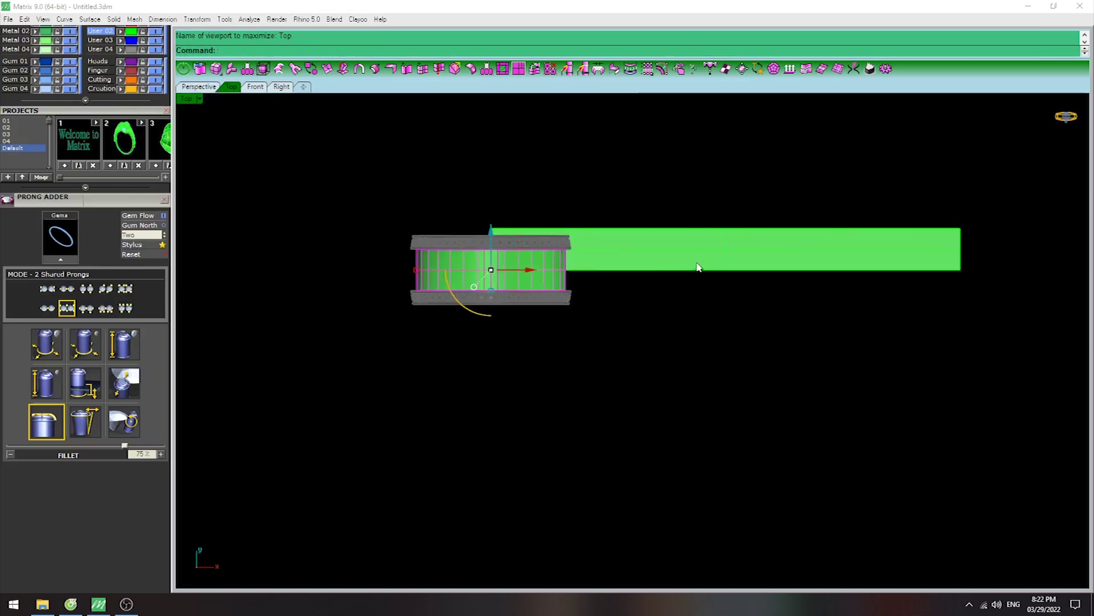
pyautogui.moveTo(696, 264); pyautogui.dragTo(579, 431)
pyautogui.moveTo(636, 343); pyautogui.dragTo(591, 329, button='right')
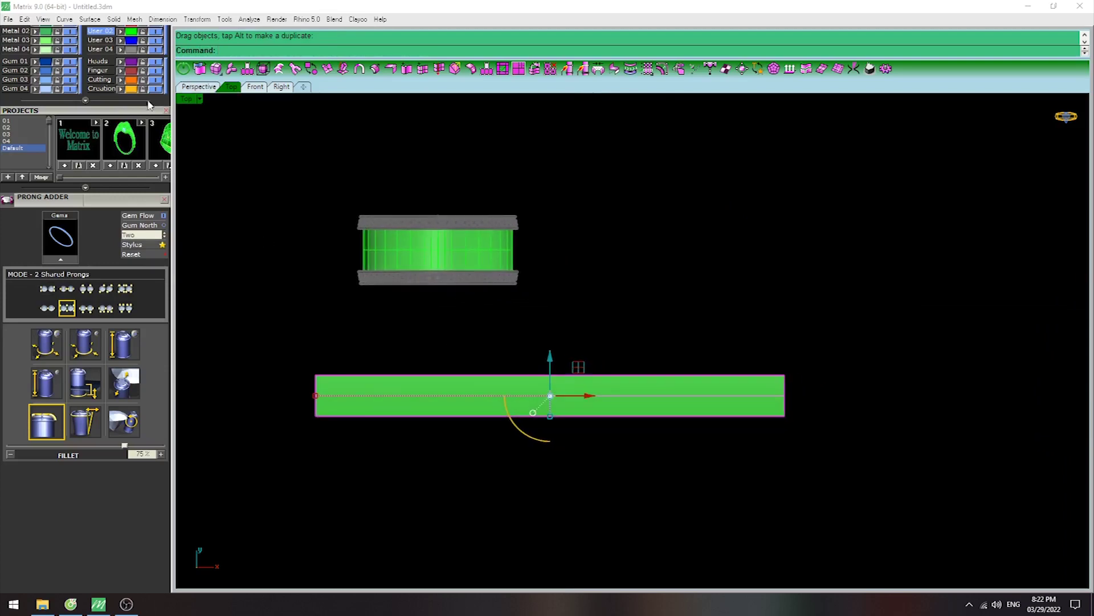
pyautogui.scroll(5, 97, 335)
pyautogui.scroll(3, 97, 335)
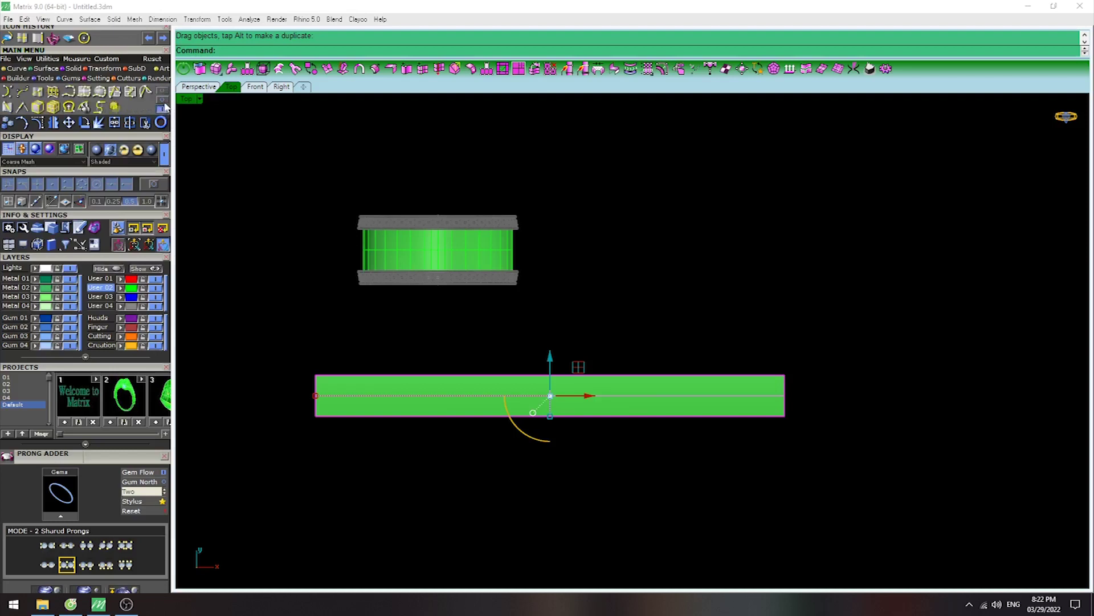
# Hide the flat strip surface and lock its remaining outline curve.
pyautogui.click(162, 108)
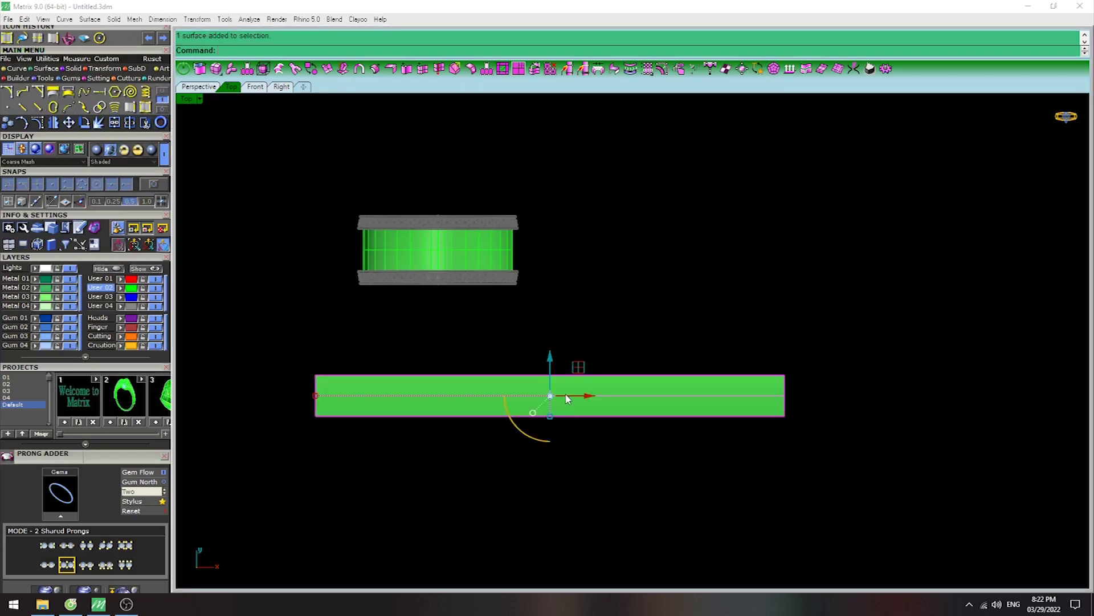
pyautogui.hotkey('ctrl', 'h')
pyautogui.moveTo(550, 354); pyautogui.dragTo(604, 308, button='right')
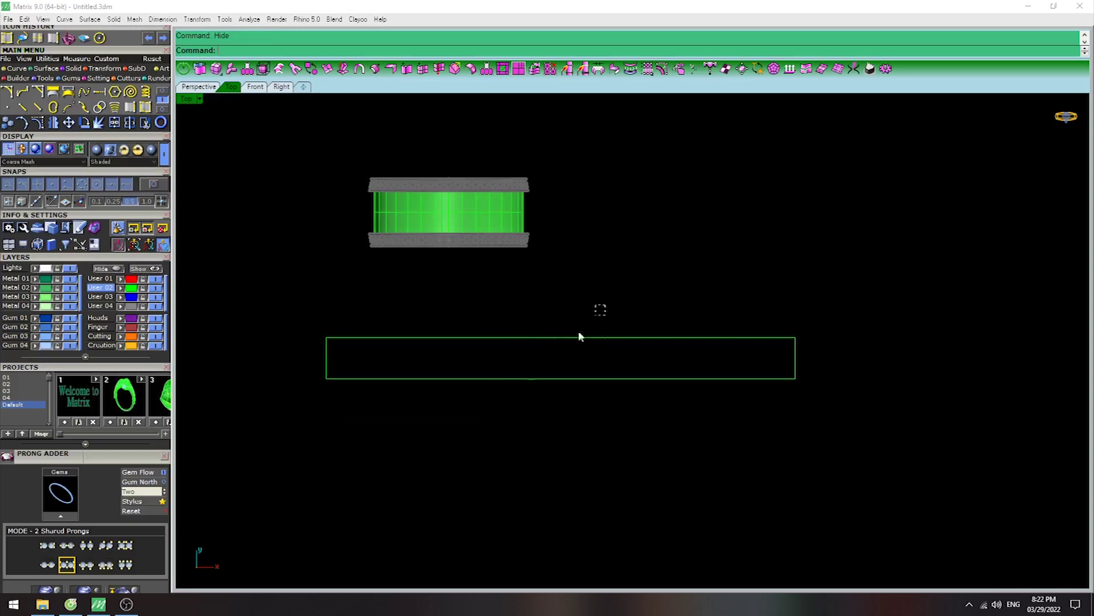
pyautogui.moveTo(606, 350)
pyautogui.mouseDown(button='right')
pyautogui.moveTo(551, 356)
pyautogui.moveTo(577, 361)
pyautogui.mouseUp(button='right')
pyautogui.write('ck')
pyautogui.press('Return')
# Draw a small four-cornered face beside the strip outline and start thickening it with tsThicken.
pyautogui.scroll(2, 489, 371)
pyautogui.moveTo(489, 371); pyautogui.dragTo(534, 347, button='right')
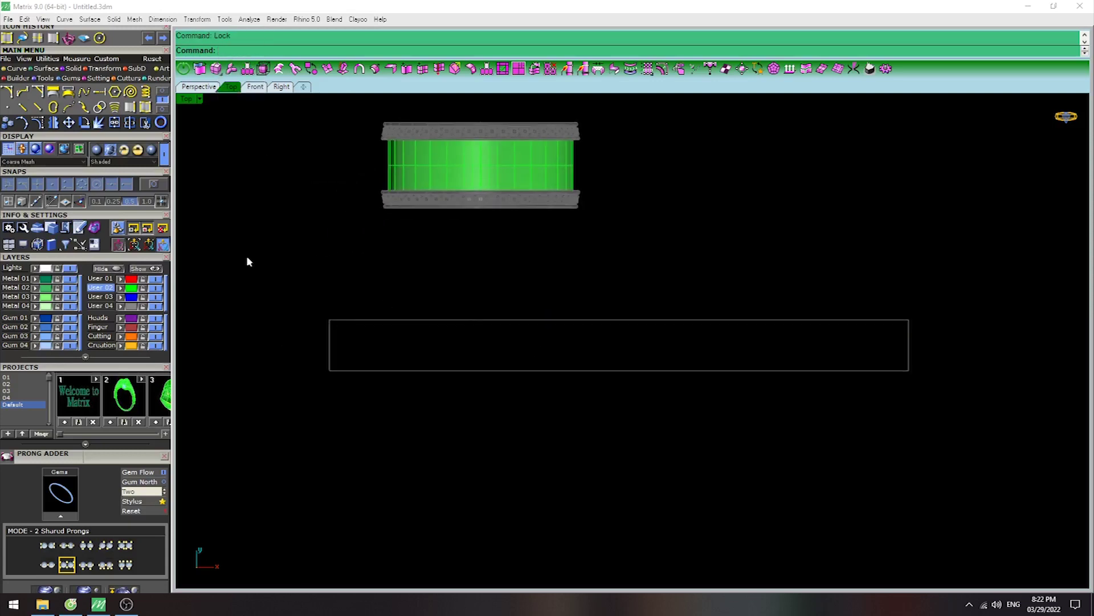
pyautogui.scroll(5, 246, 259)
pyautogui.click(246, 68)
pyautogui.click(447, 219)
pyautogui.click(445, 308)
pyautogui.click(559, 320)
pyautogui.click(577, 214)
pyautogui.click(198, 87)
pyautogui.write('tst')
pyautogui.press('Return')
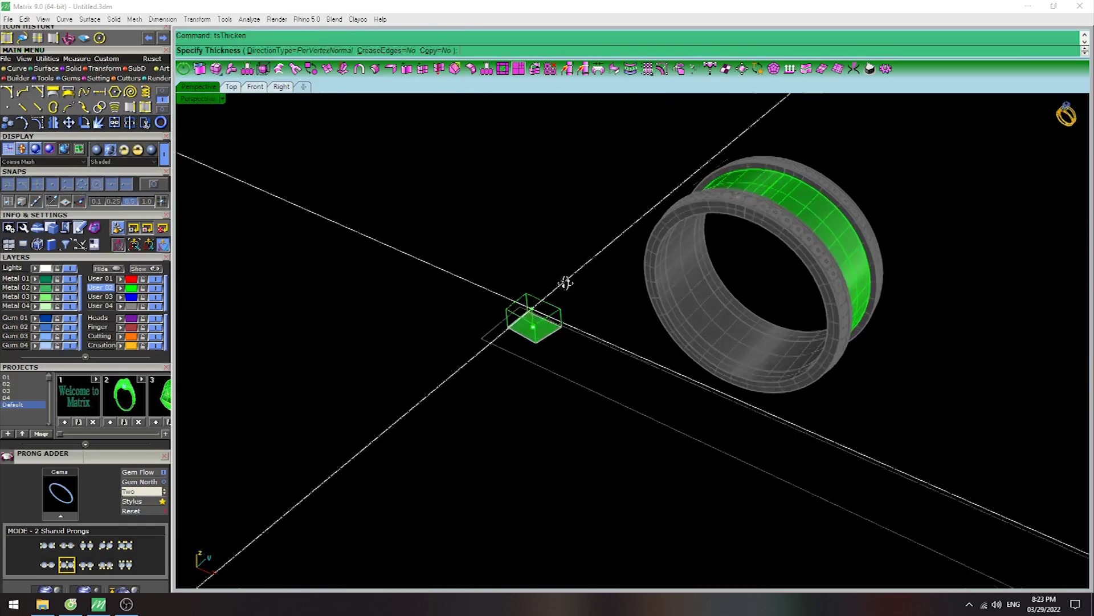
# Squash and flatten the thickened block into a rounded pebble shape.
pyautogui.moveTo(467, 298); pyautogui.dragTo(466, 298)
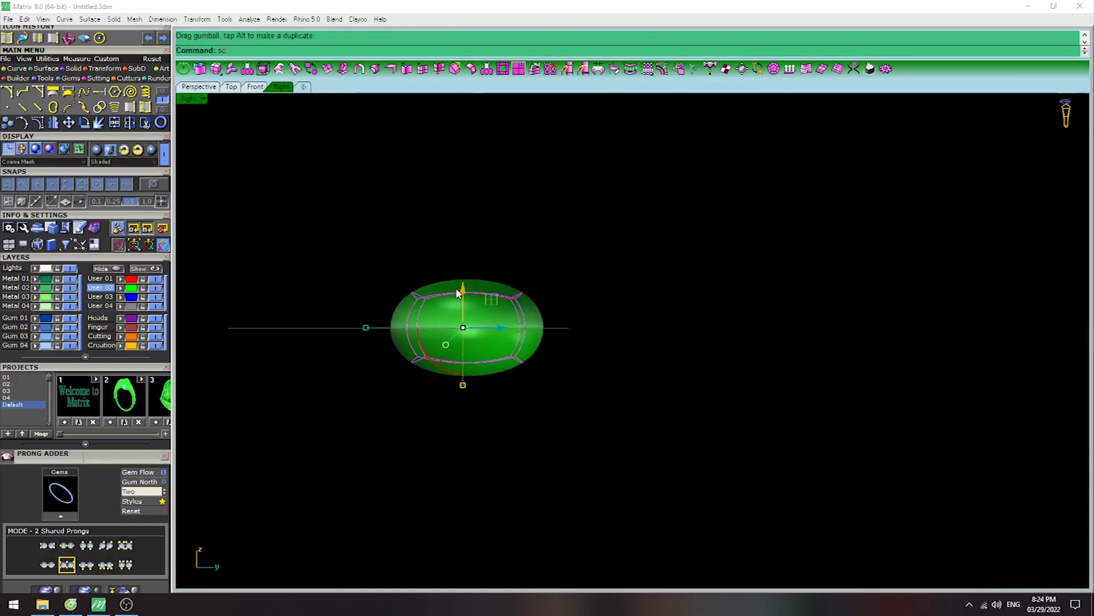
pyautogui.moveTo(530, 195)
pyautogui.mouseDown()
pyautogui.moveTo(525, 261)
pyautogui.moveTo(507, 249)
pyautogui.mouseUp()
pyautogui.scroll(2, 528, 329)
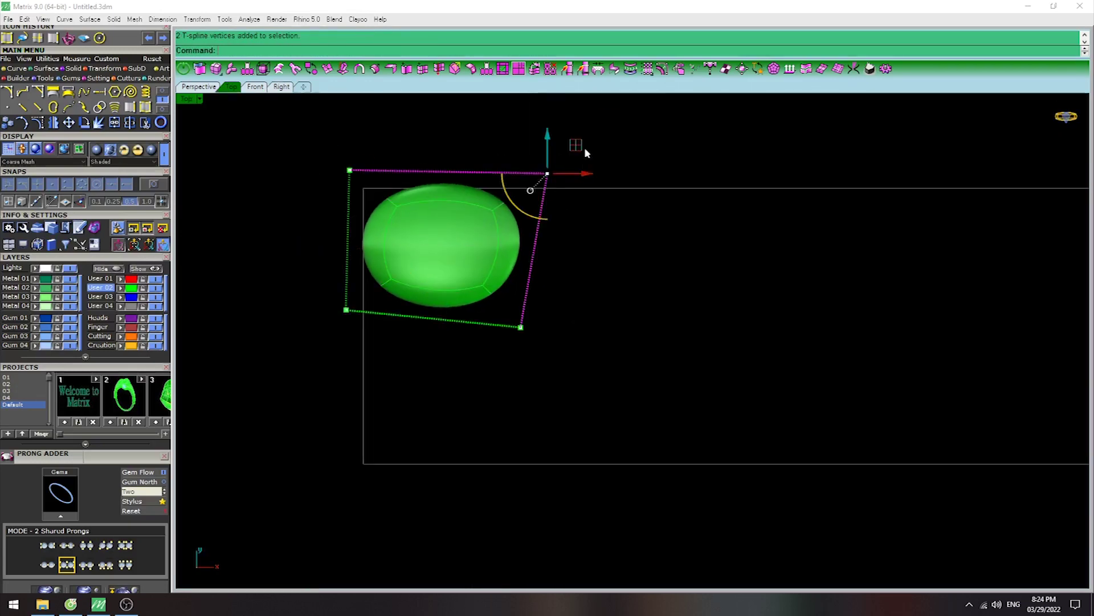
pyautogui.moveTo(507, 249); pyautogui.dragTo(525, 240)
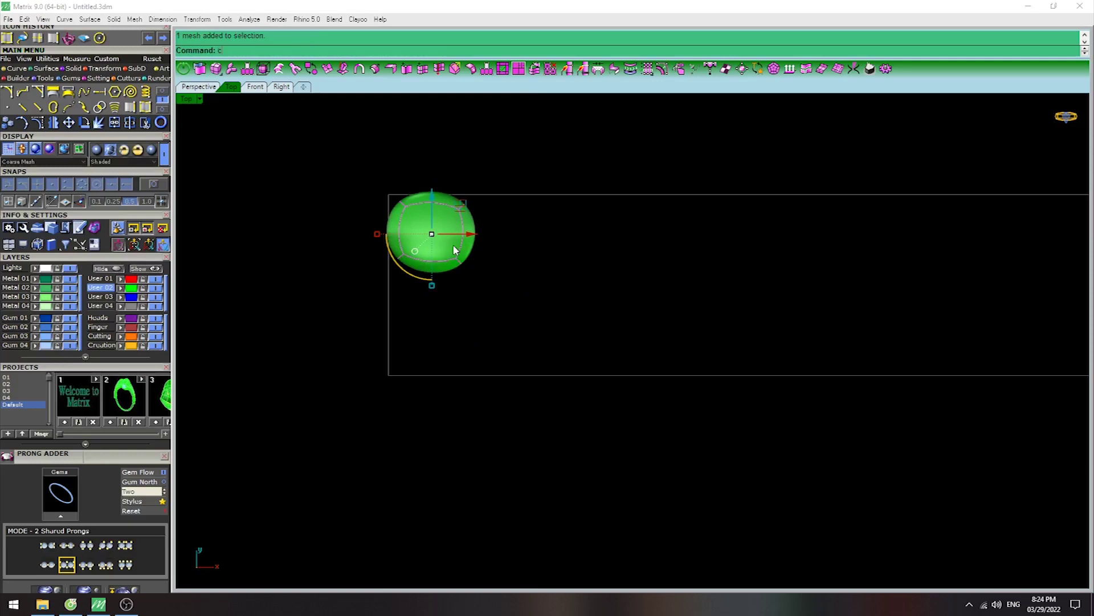
# Copy the pebble three times around the first one.
pyautogui.click(453, 234)
pyautogui.click(526, 237)
pyautogui.click(484, 298)
pyautogui.click(558, 309)
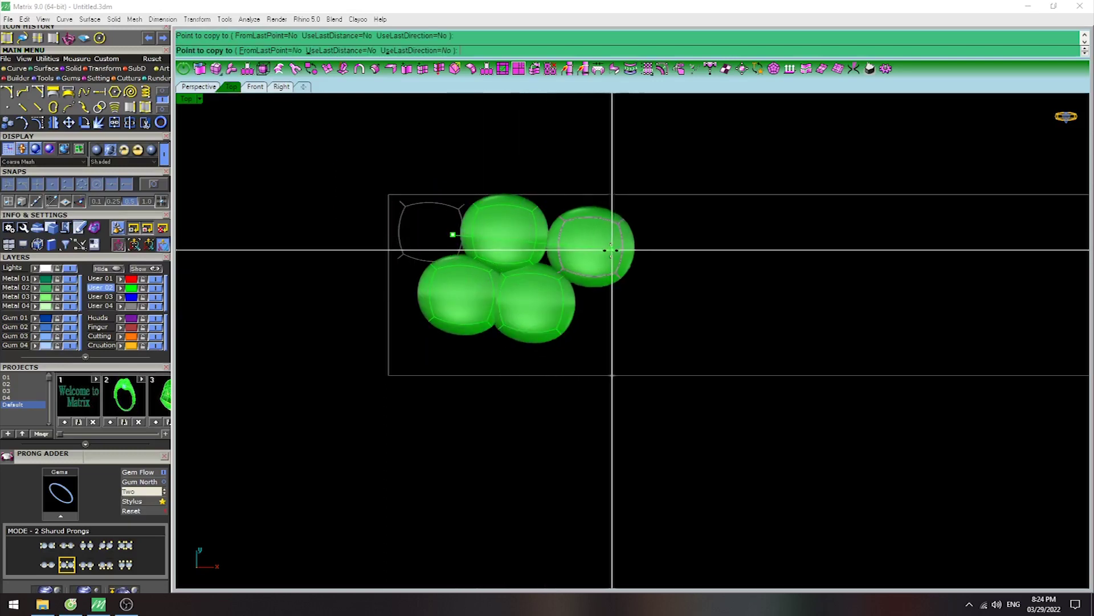
pyautogui.press('Return')
pyautogui.scroll(3, 610, 244)
pyautogui.press('Escape')
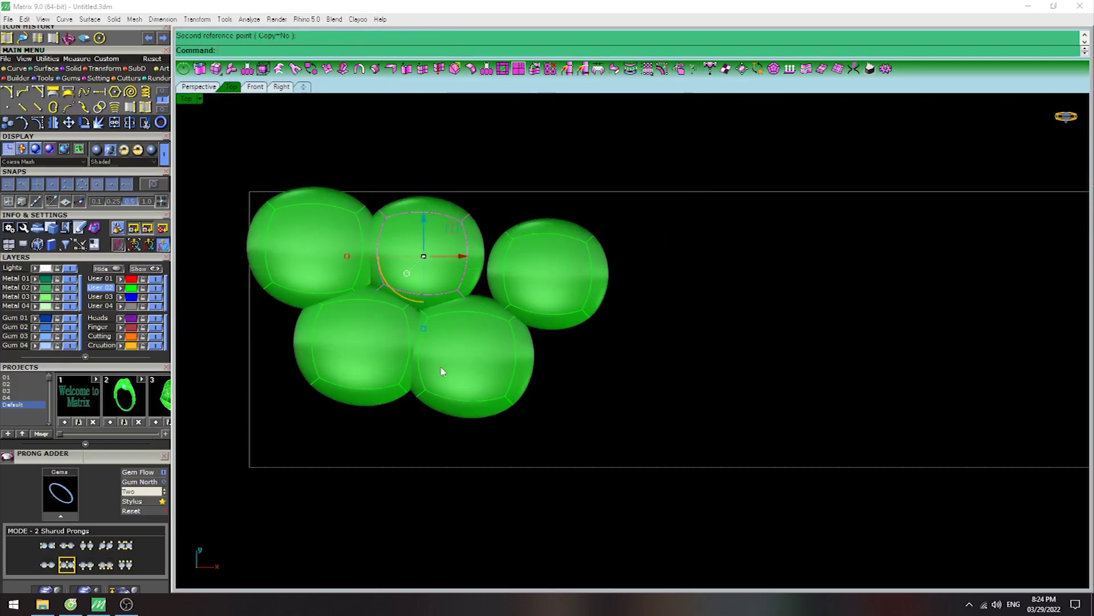
# Reshape the pebbles' control points and move them together into a cluster.
pyautogui.moveTo(329, 360); pyautogui.dragTo(289, 368)
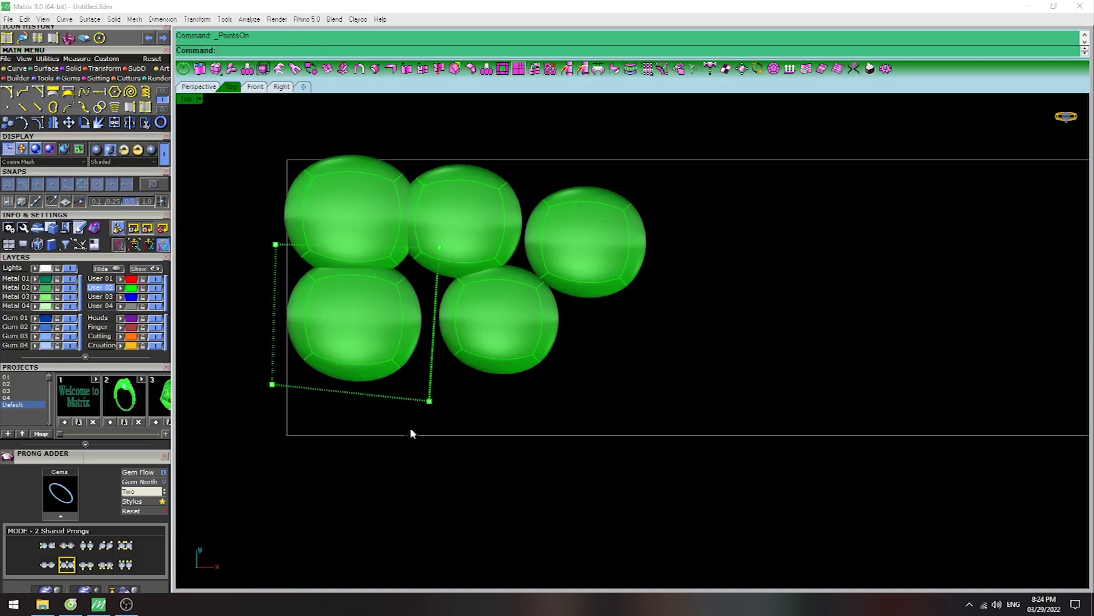
pyautogui.moveTo(393, 421); pyautogui.dragTo(444, 227)
pyautogui.click(372, 226)
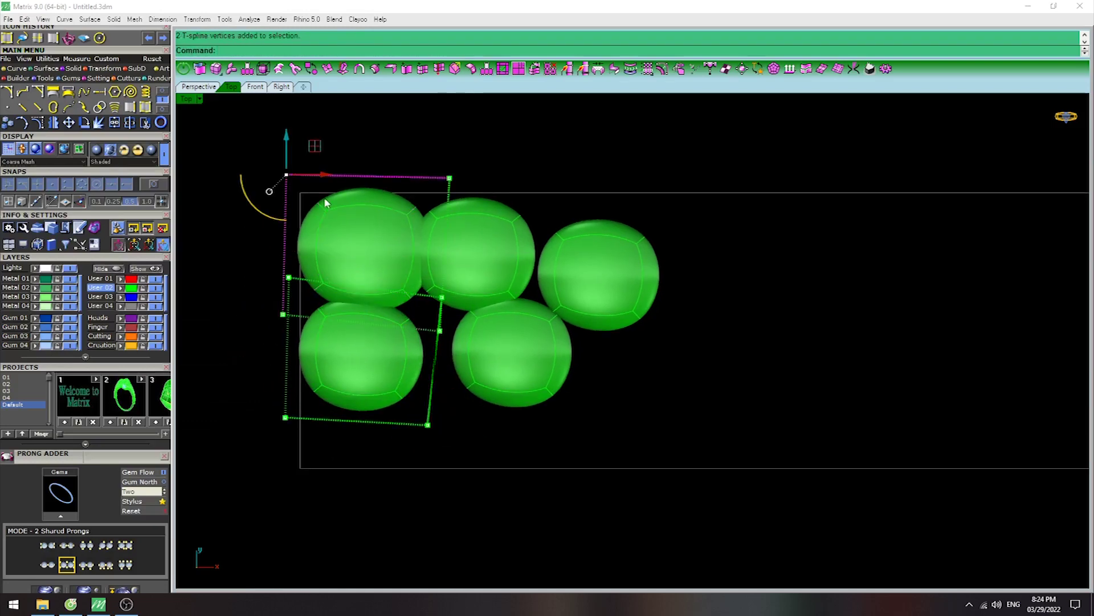
pyautogui.click(440, 331)
pyautogui.scroll(2, 447, 326)
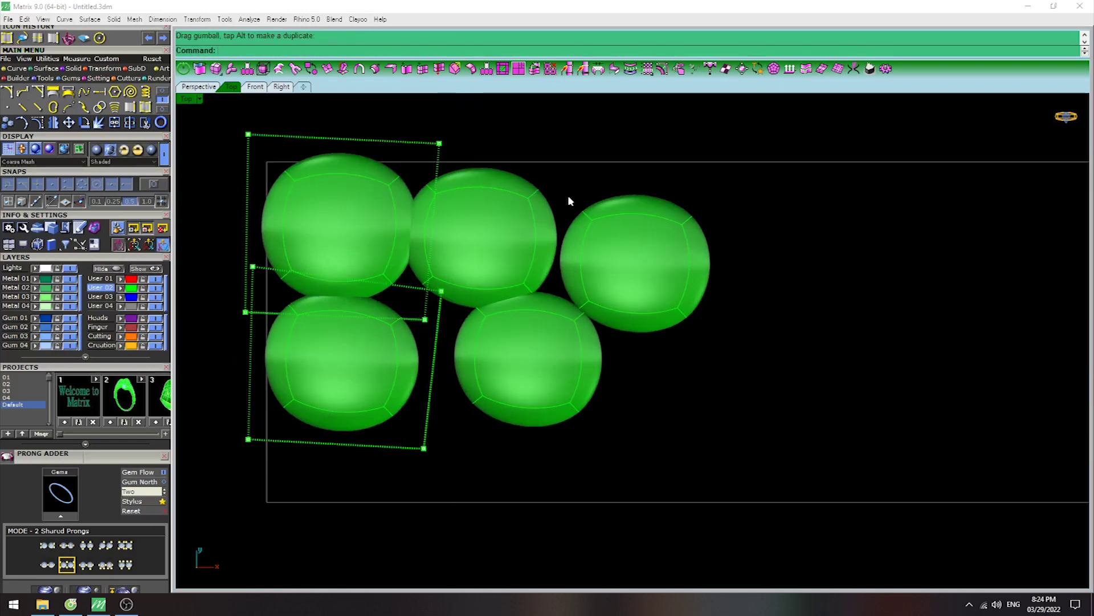
pyautogui.moveTo(542, 351); pyautogui.dragTo(445, 329)
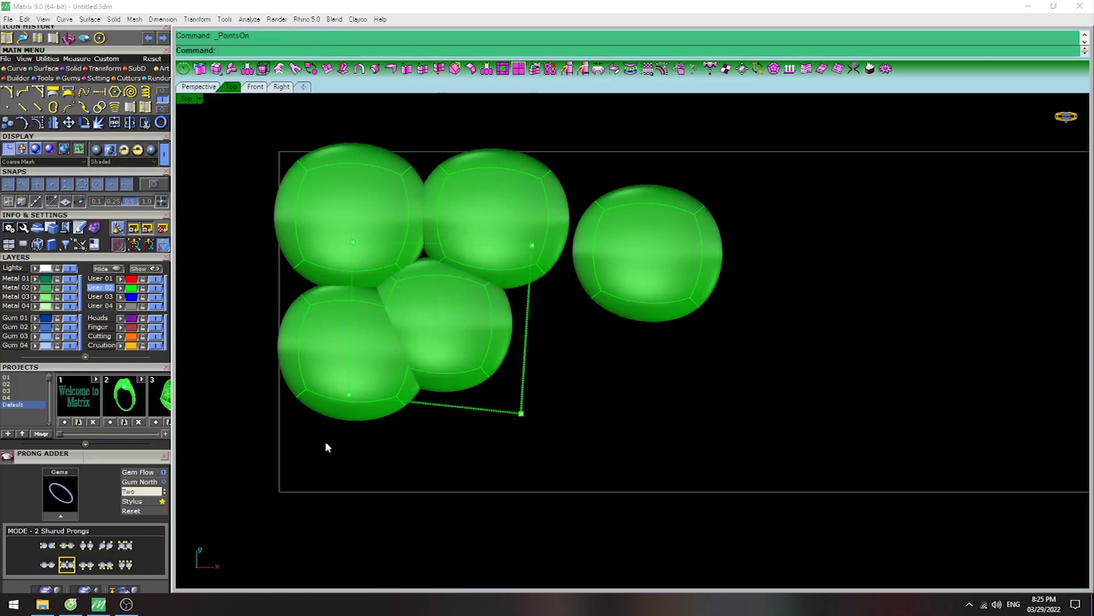
pyautogui.moveTo(327, 440); pyautogui.dragTo(413, 332)
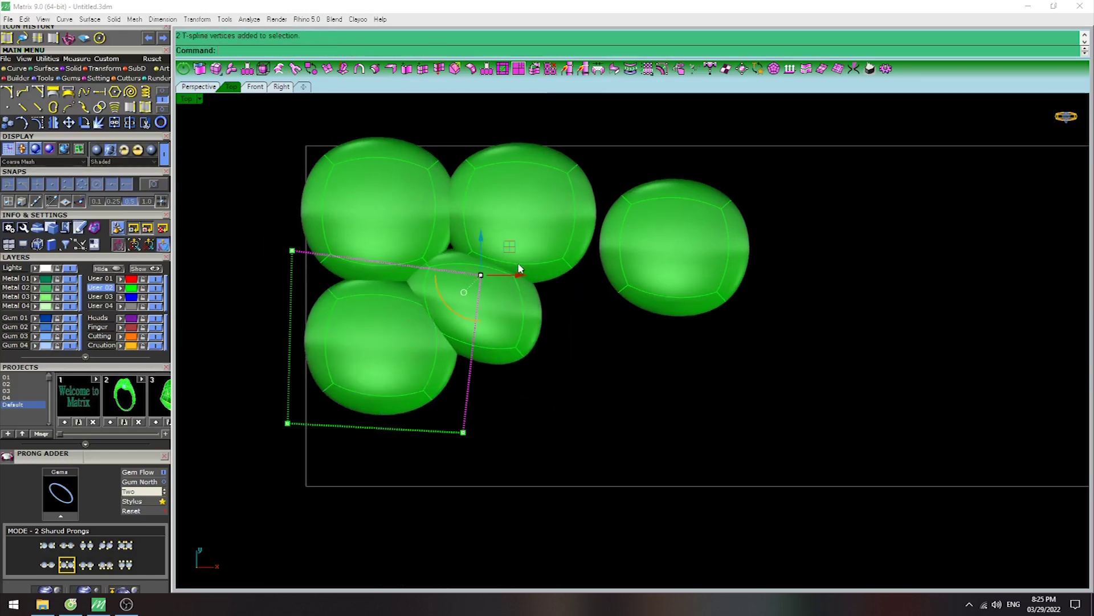
pyautogui.moveTo(627, 246)
pyautogui.mouseDown()
pyautogui.moveTo(564, 334)
pyautogui.moveTo(664, 383)
pyautogui.mouseUp()
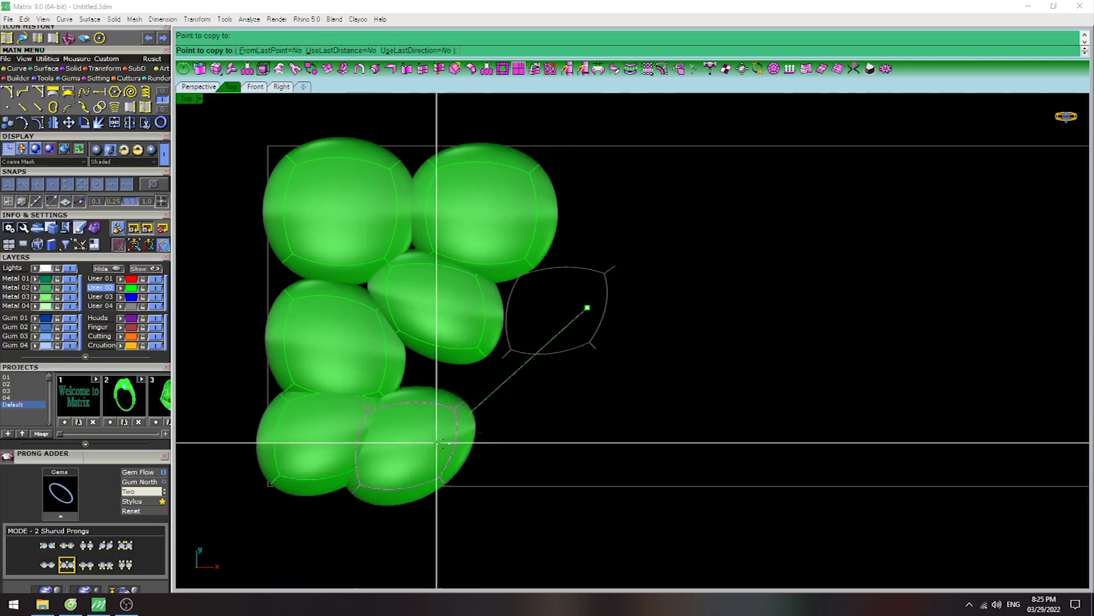
# Add more pebble copies to the cluster and stretch their vertices individually.
pyautogui.click(356, 431)
pyautogui.moveTo(302, 481); pyautogui.dragTo(314, 468)
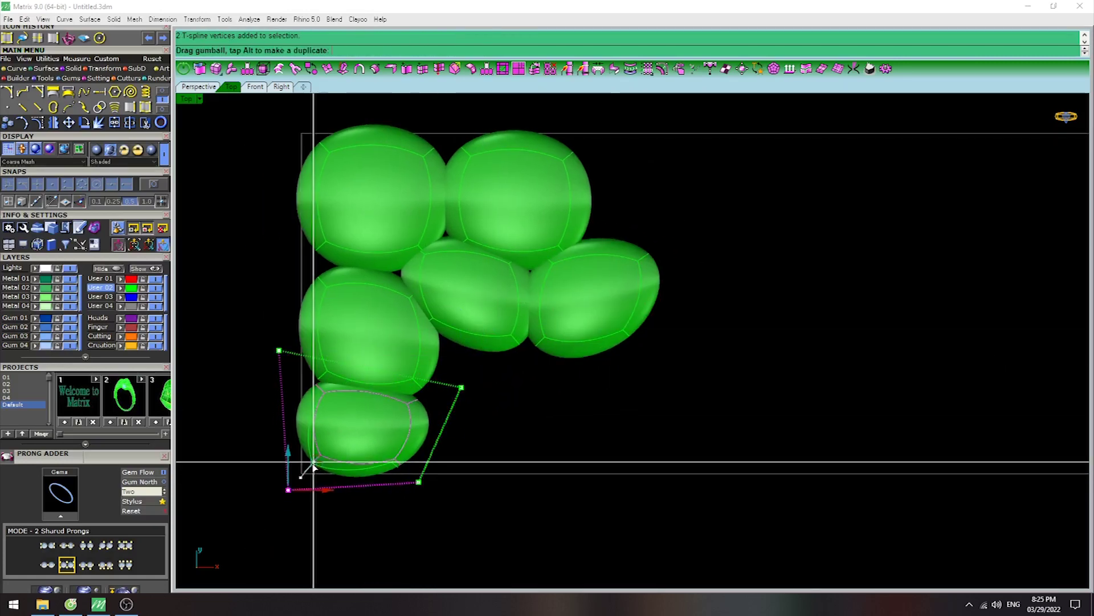
pyautogui.moveTo(474, 395); pyautogui.dragTo(425, 399, button='right')
pyautogui.click(444, 302)
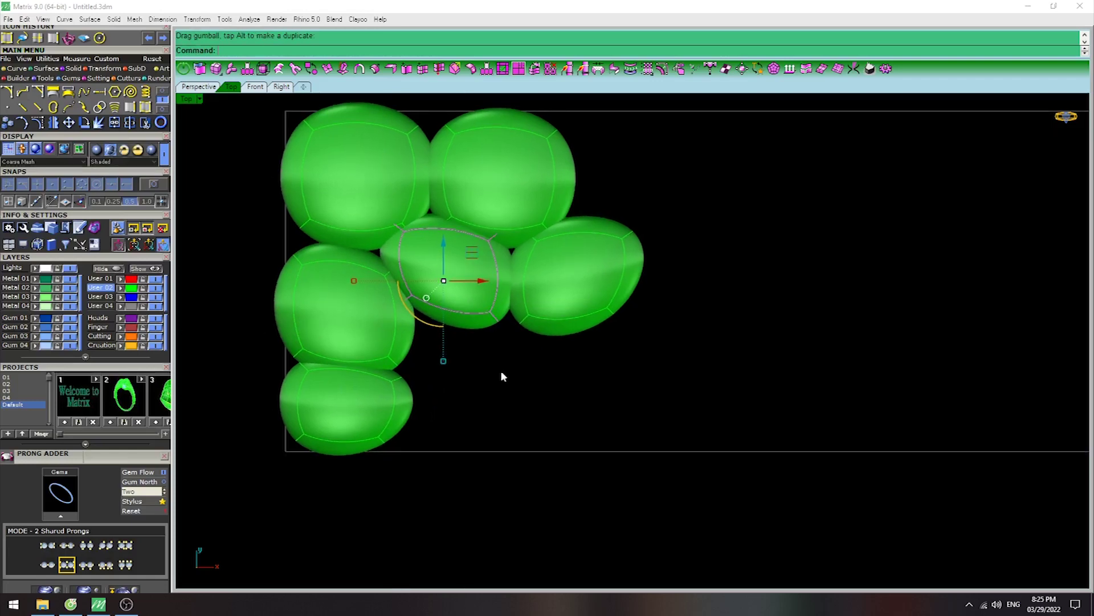
pyautogui.write('cc')
pyautogui.press('Return')
pyautogui.click(427, 379)
pyautogui.click(598, 276)
pyautogui.click(546, 312)
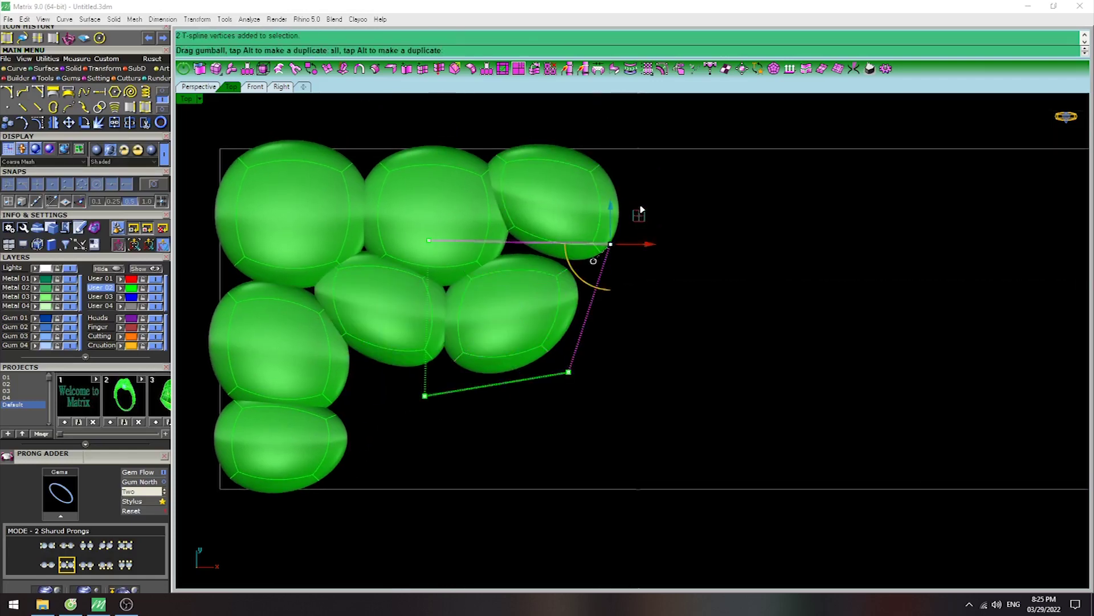
# Copy a lower-left pebble with cc to the bottom right and rotate it into place.
pyautogui.press('Escape')
pyautogui.moveTo(518, 342); pyautogui.dragTo(579, 342, button='right')
pyautogui.click(367, 391)
pyautogui.write('cc')
pyautogui.press('Return')
pyautogui.click(333, 350)
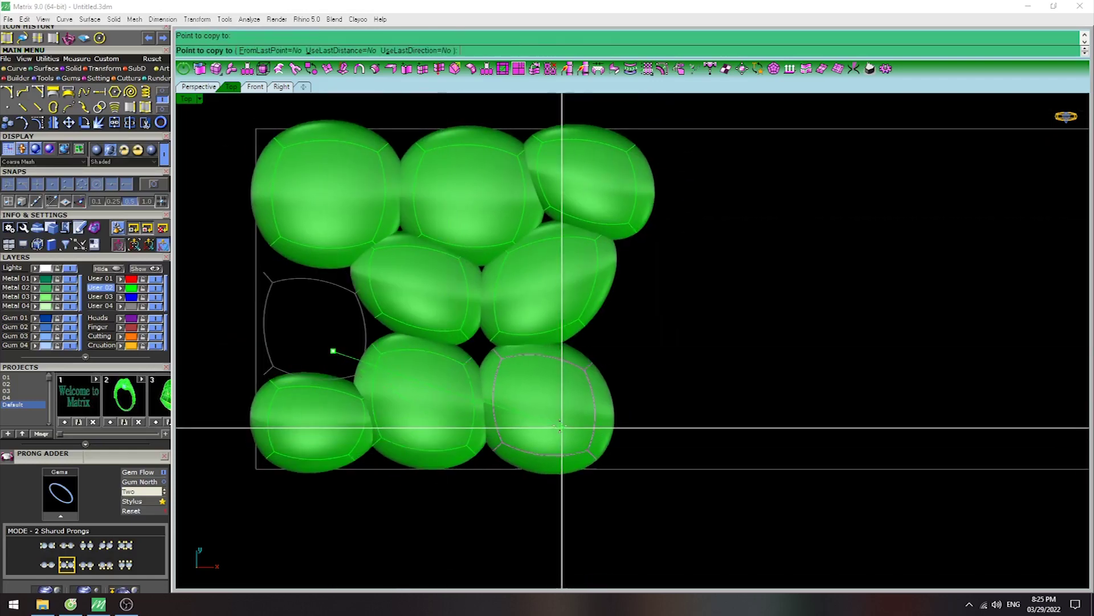
pyautogui.click(560, 427)
pyautogui.moveTo(399, 450); pyautogui.dragTo(606, 307)
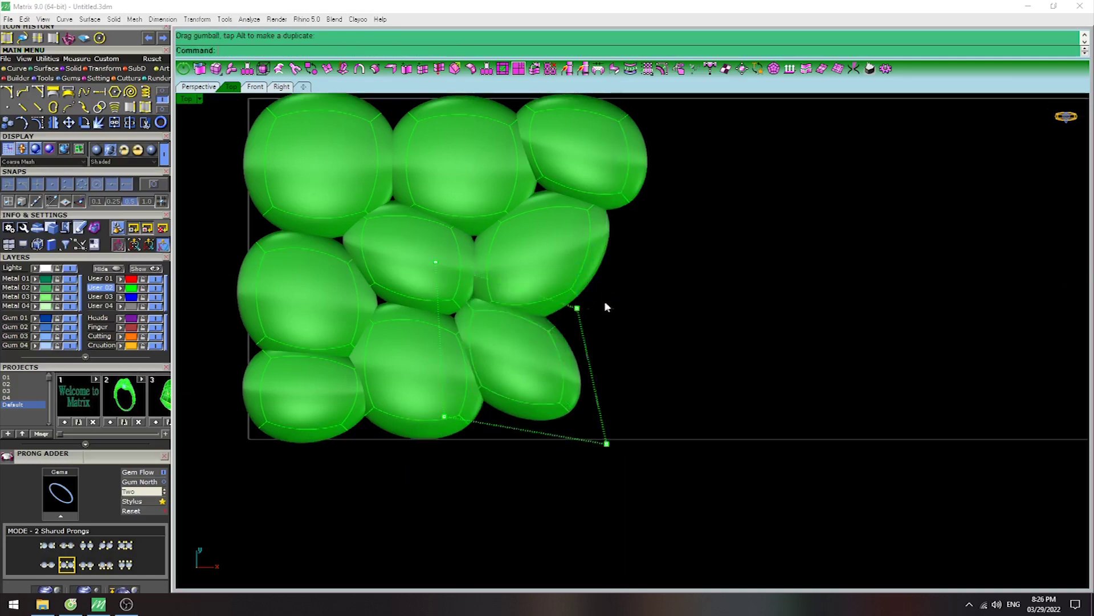
pyautogui.moveTo(606, 307); pyautogui.dragTo(570, 315, button='right')
# Shift the top pebble right and stretch a lower pebble's corner down and right.
pyautogui.moveTo(464, 359); pyautogui.dragTo(587, 379)
pyautogui.moveTo(610, 245); pyautogui.dragTo(609, 302, button='right')
pyautogui.click(571, 221)
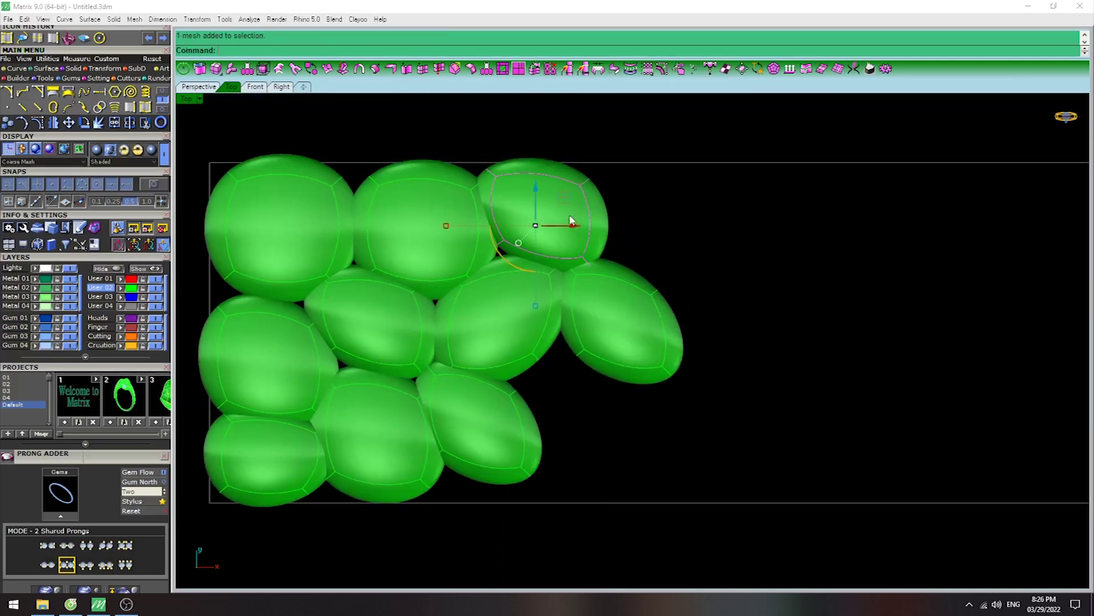
pyautogui.moveTo(606, 376); pyautogui.dragTo(610, 263, button='right')
pyautogui.click(445, 357)
pyautogui.moveTo(446, 356); pyautogui.dragTo(473, 388)
pyautogui.scroll(-2, 655, 342)
# Duplicate the top middle pebble onto the right edge of the cluster.
pyautogui.moveTo(659, 337); pyautogui.dragTo(525, 439, button='right')
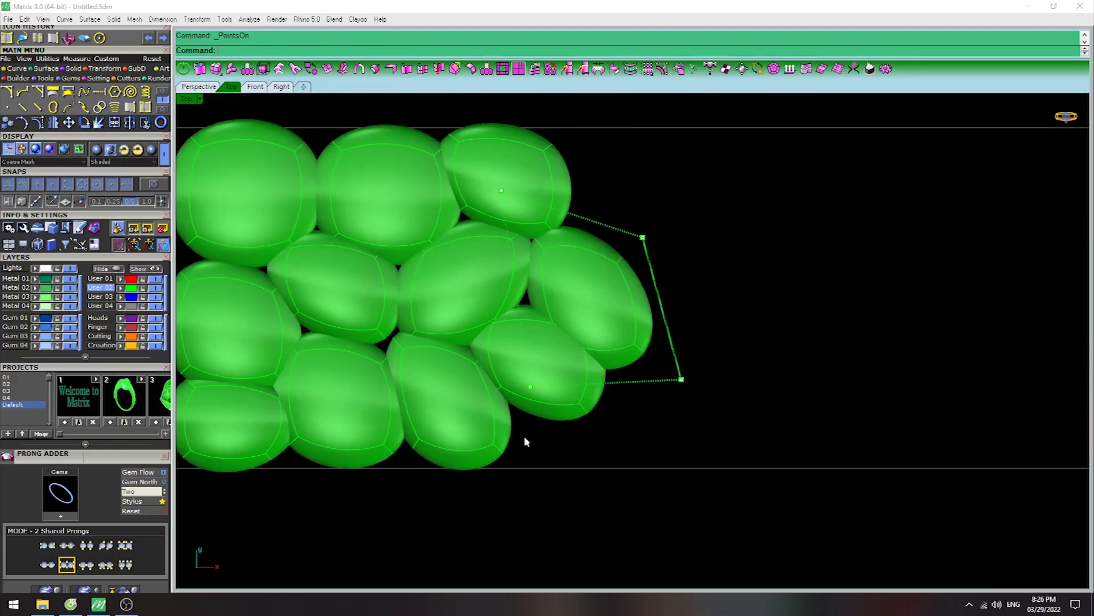
pyautogui.moveTo(557, 349); pyautogui.dragTo(477, 237, button='right')
pyautogui.click(477, 237)
pyautogui.moveTo(478, 237); pyautogui.dragTo(623, 244)
pyautogui.press('alt')
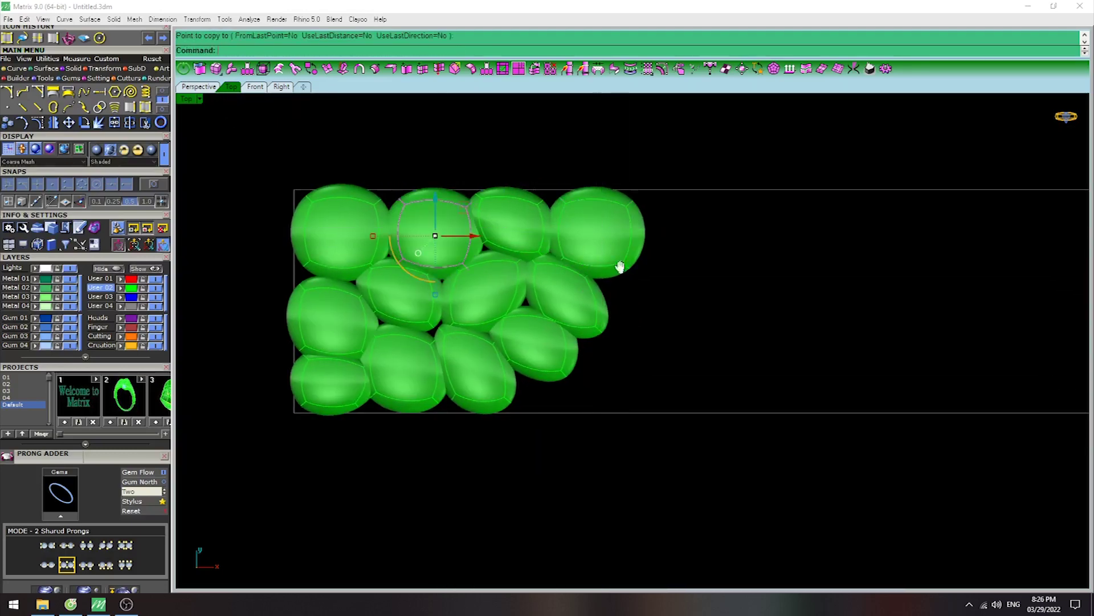
pyautogui.scroll(2, 587, 262)
pyautogui.click(558, 227)
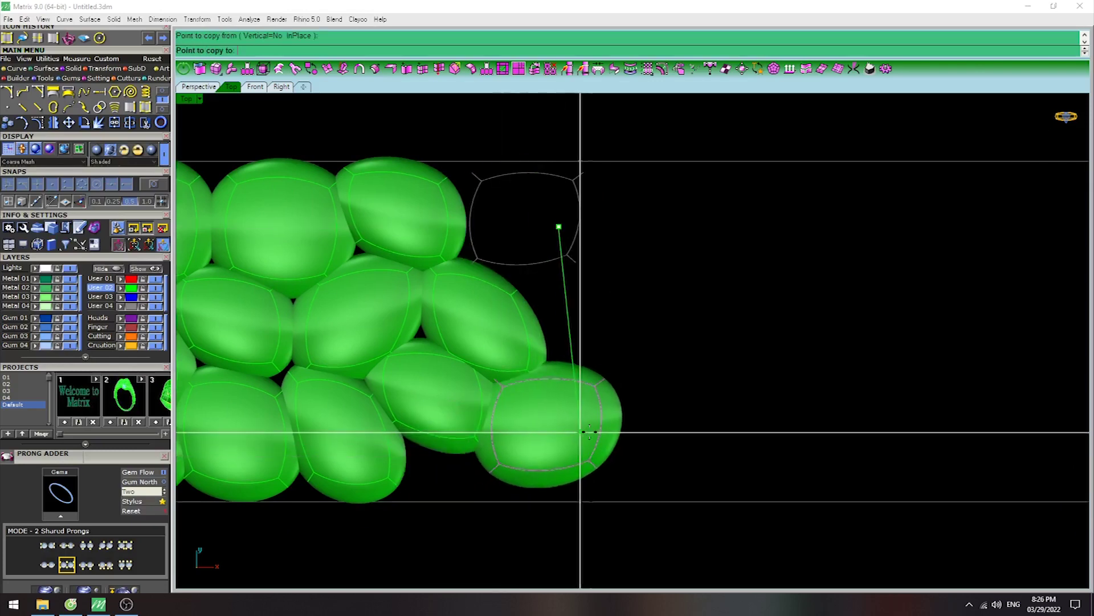
pyautogui.click(616, 318)
# Copy another pebble into the gap at the bottom of the cluster.
pyautogui.press('F10')
pyautogui.moveTo(441, 484); pyautogui.dragTo(509, 394)
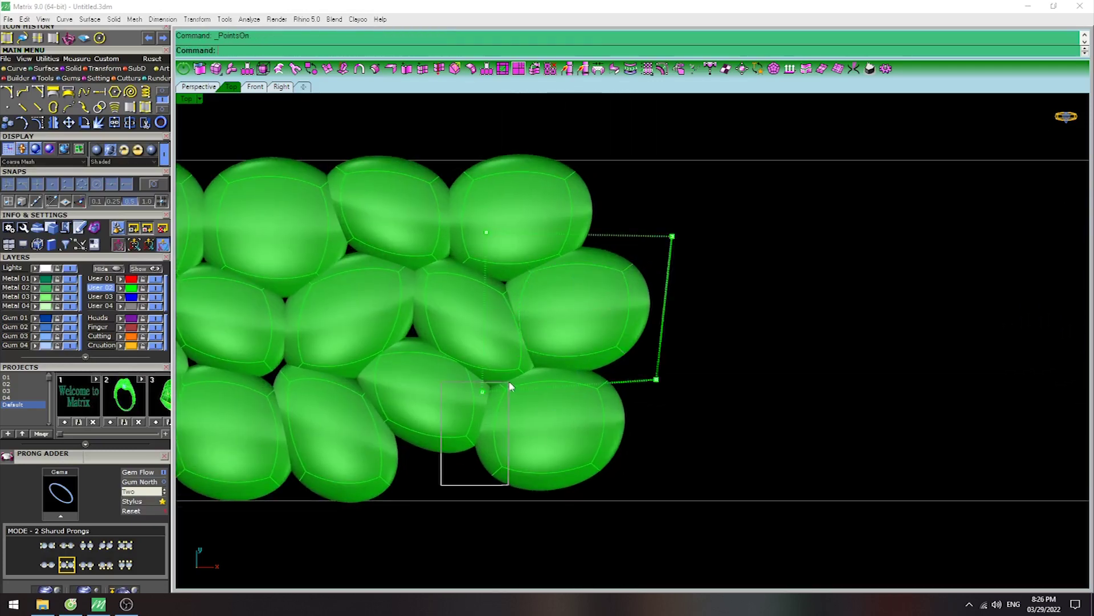
pyautogui.press('Escape')
pyautogui.click(488, 330)
pyautogui.rightClick(496, 335)
pyautogui.click(496, 335)
pyautogui.click(530, 479)
# Place several pebble copies along the right side of the cluster to fill gaps.
pyautogui.moveTo(403, 481); pyautogui.dragTo(444, 399)
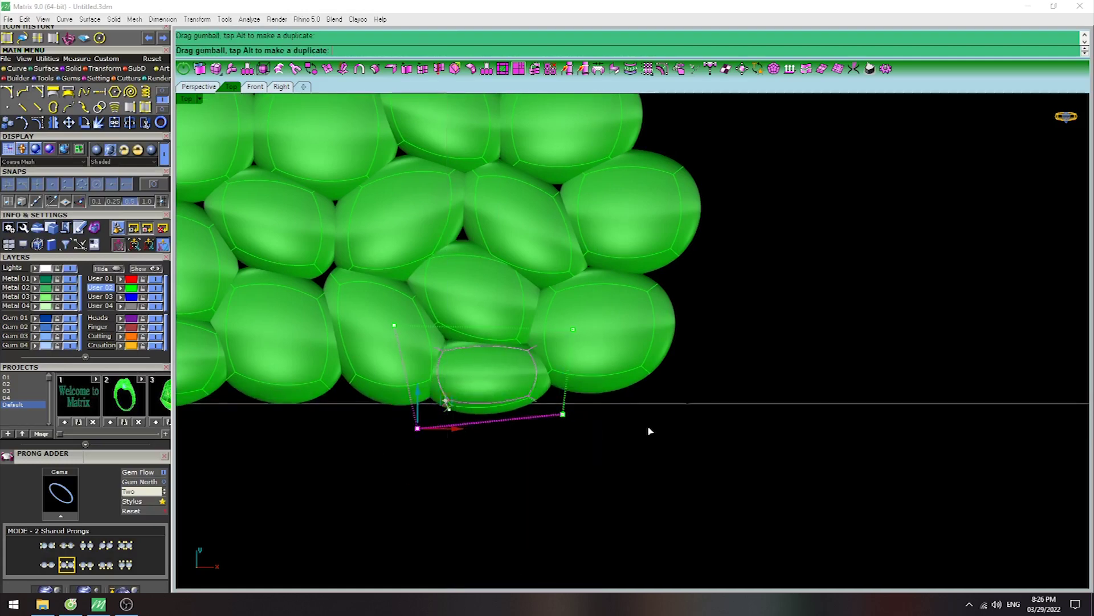
pyautogui.scroll(-3, 647, 281)
pyautogui.moveTo(647, 281); pyautogui.dragTo(556, 305, button='right')
pyautogui.rightClick(489, 313)
pyautogui.click(489, 313)
pyautogui.click(575, 313)
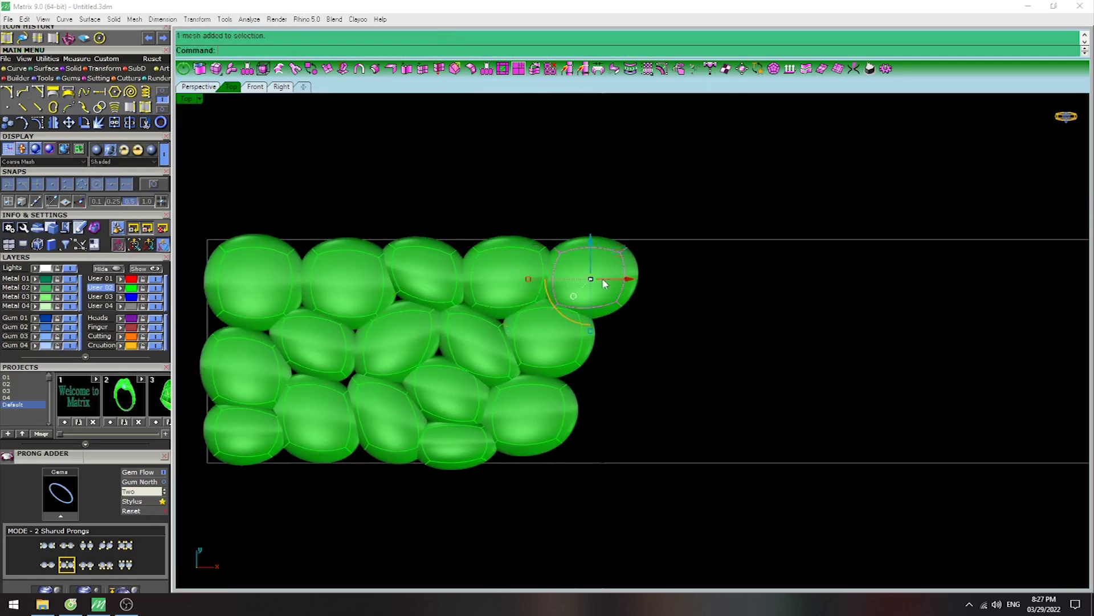
pyautogui.rightClick(606, 281)
pyautogui.click(604, 279)
pyautogui.click(629, 384)
pyautogui.click(610, 446)
pyautogui.click(644, 329)
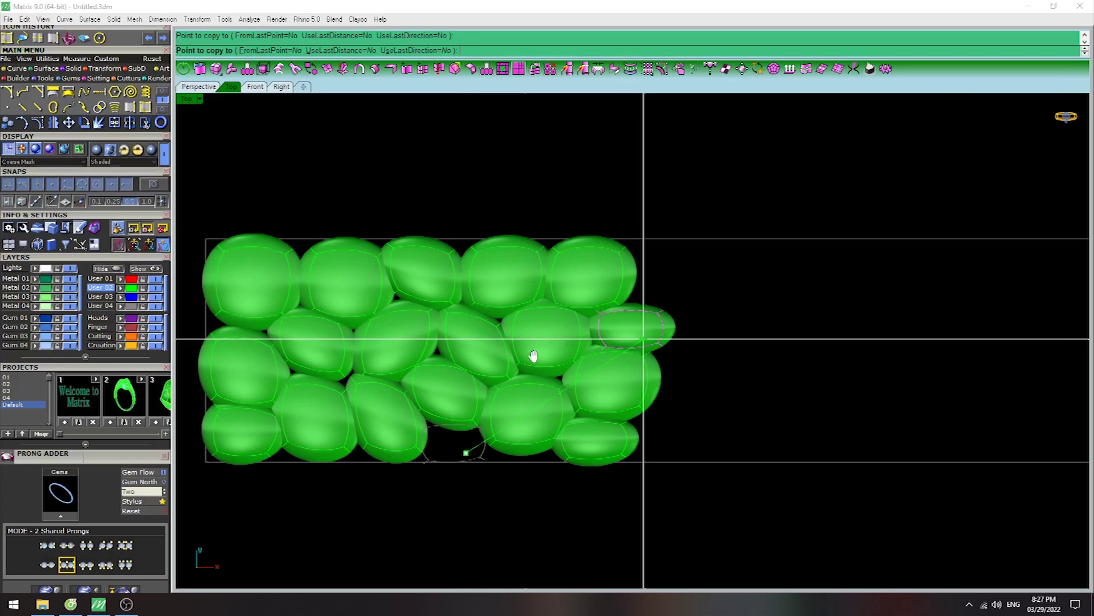
pyautogui.rightClick(643, 342)
# Add pebble copies at the cluster's right and upper-right edges.
pyautogui.click(703, 361)
pyautogui.moveTo(466, 344); pyautogui.dragTo(418, 363, button='right')
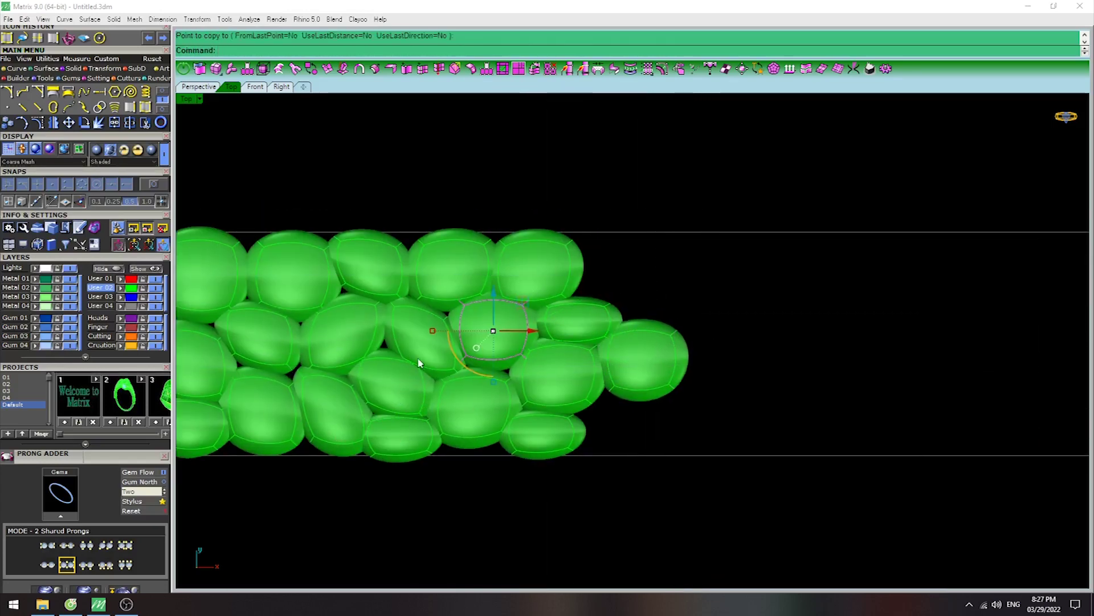
pyautogui.click(621, 263)
pyautogui.rightClick(655, 402)
pyautogui.click(502, 342)
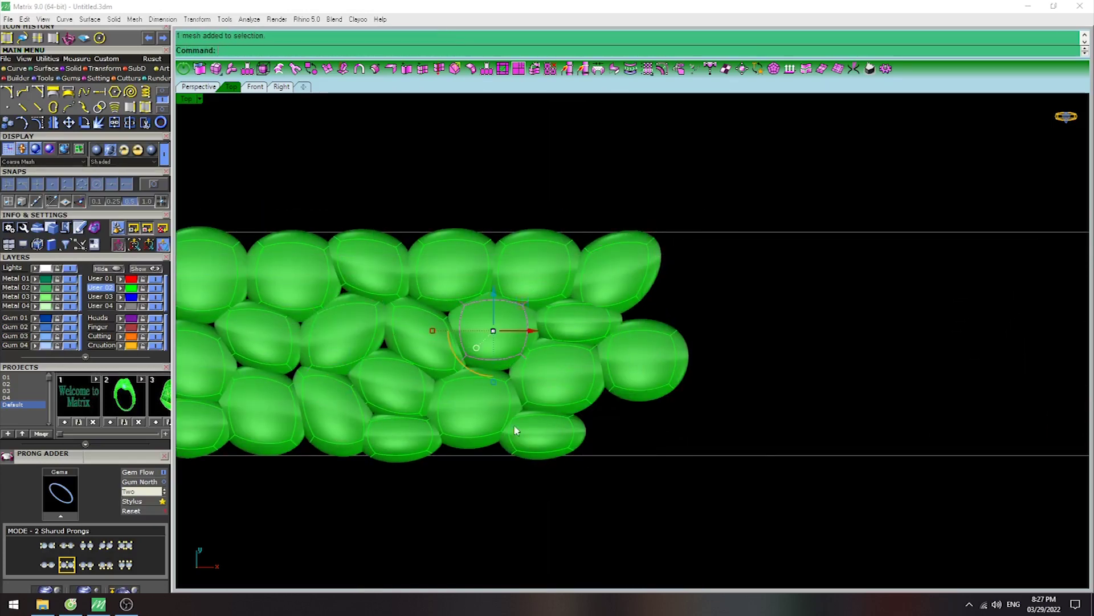
pyautogui.press('Escape')
pyautogui.scroll(2, 650, 421)
pyautogui.moveTo(525, 478); pyautogui.dragTo(680, 384)
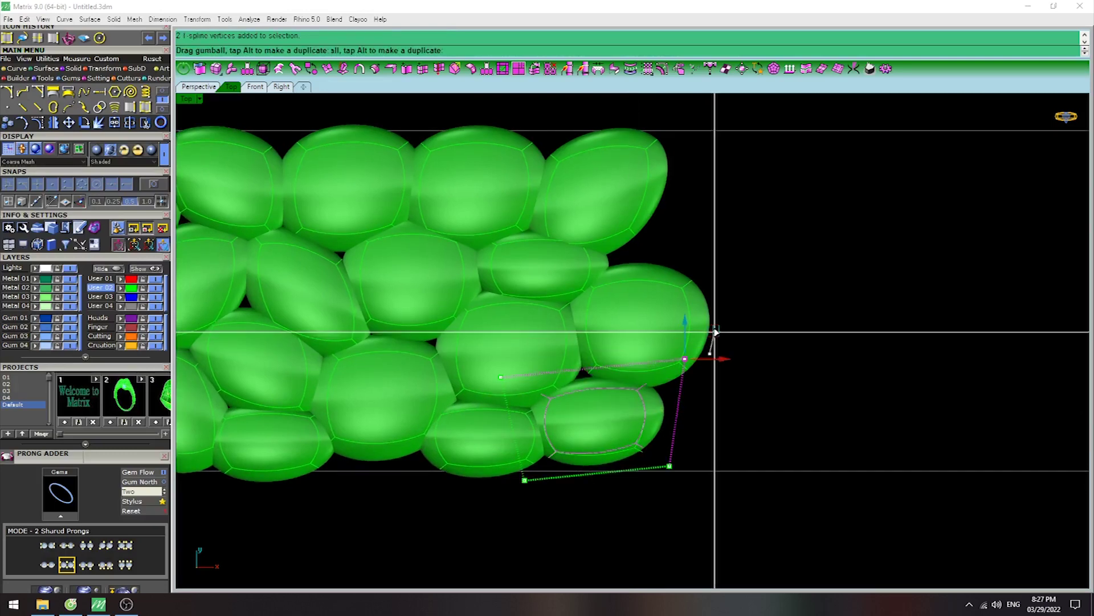
pyautogui.scroll(-3, 707, 451)
pyautogui.scroll(2, 590, 466)
# Copy the whole pebble cluster and place it directly beside the original.
pyautogui.moveTo(538, 452); pyautogui.dragTo(616, 513)
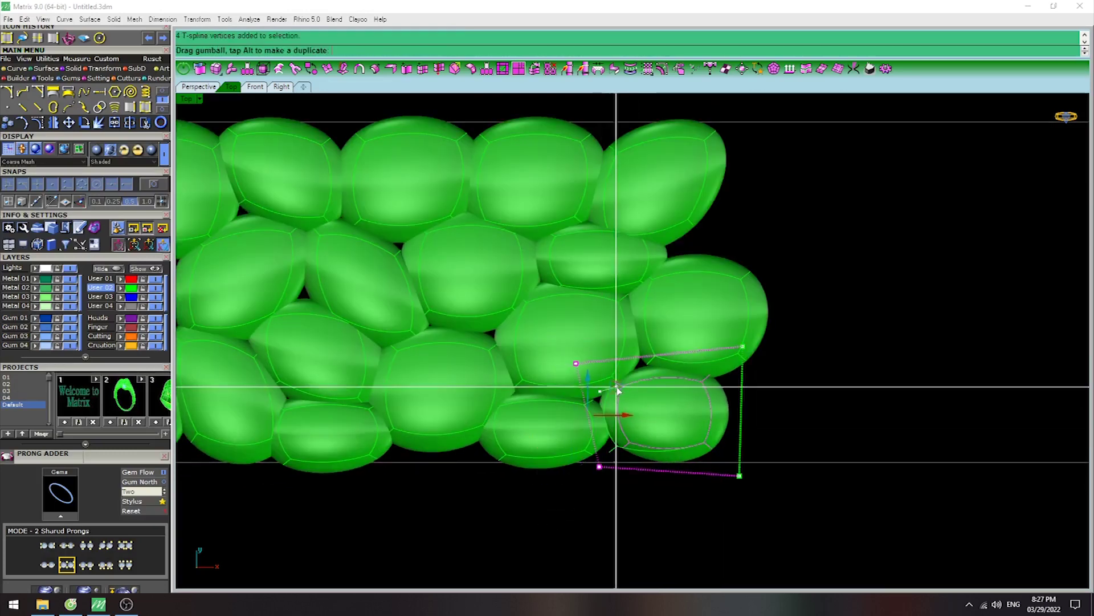
pyautogui.press('Escape')
pyautogui.scroll(-3, 638, 370)
pyautogui.click(354, 359)
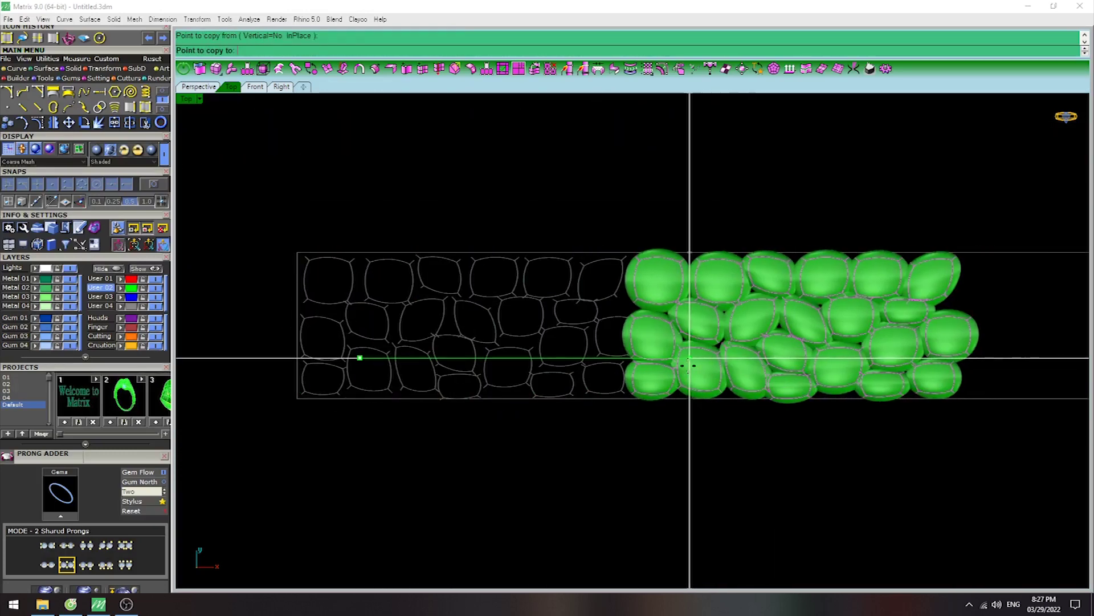
pyautogui.scroll(-2, 729, 383)
pyautogui.scroll(2, 694, 384)
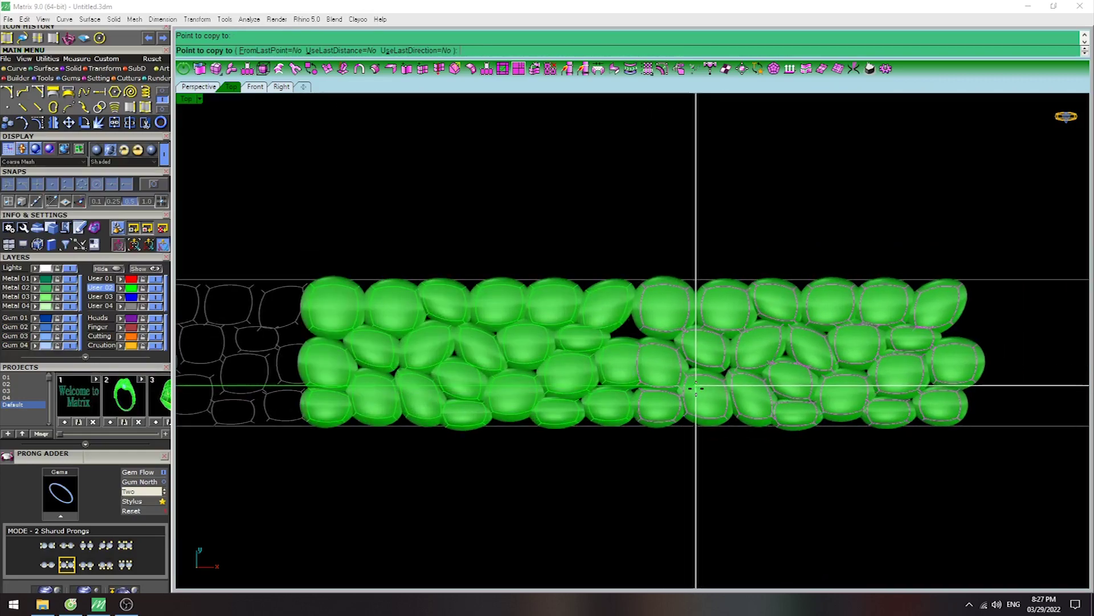
pyautogui.scroll(-2, 698, 382)
pyautogui.scroll(-2, 577, 359)
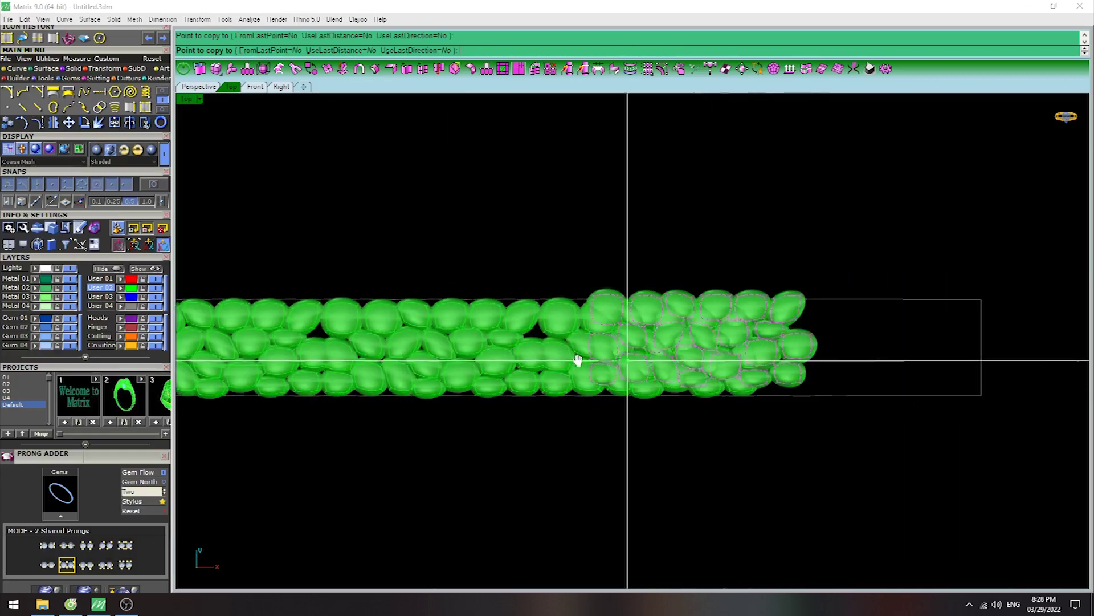
pyautogui.scroll(3, 715, 362)
pyautogui.click(713, 367)
pyautogui.press('Return')
# Reshape the end pebble at the seam with its control points to fit the gap.
pyautogui.click(824, 337)
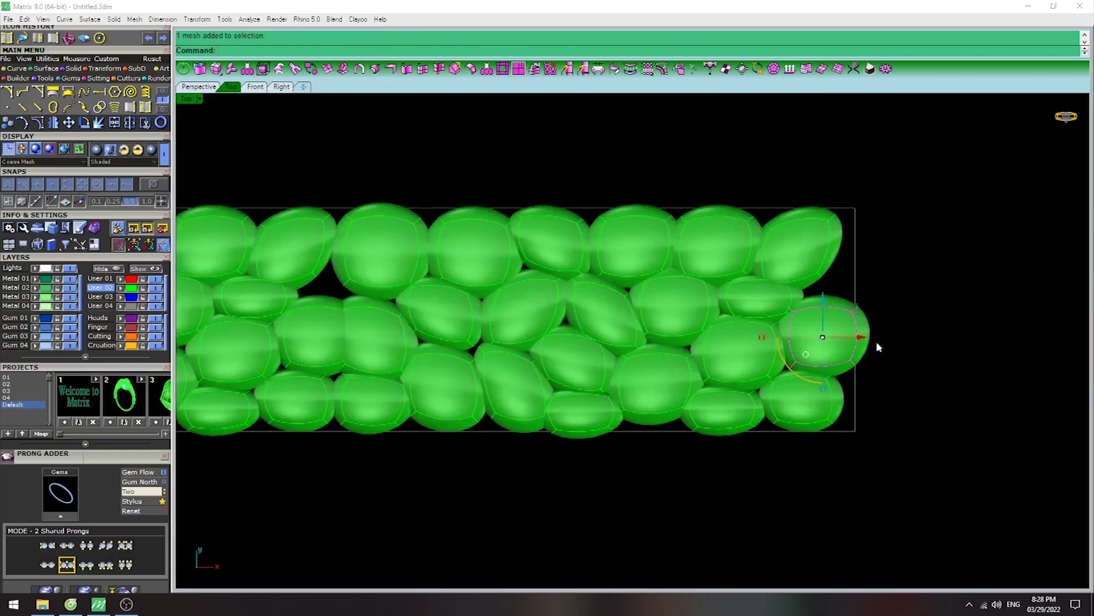
pyautogui.scroll(3, 874, 344)
pyautogui.press('F10')
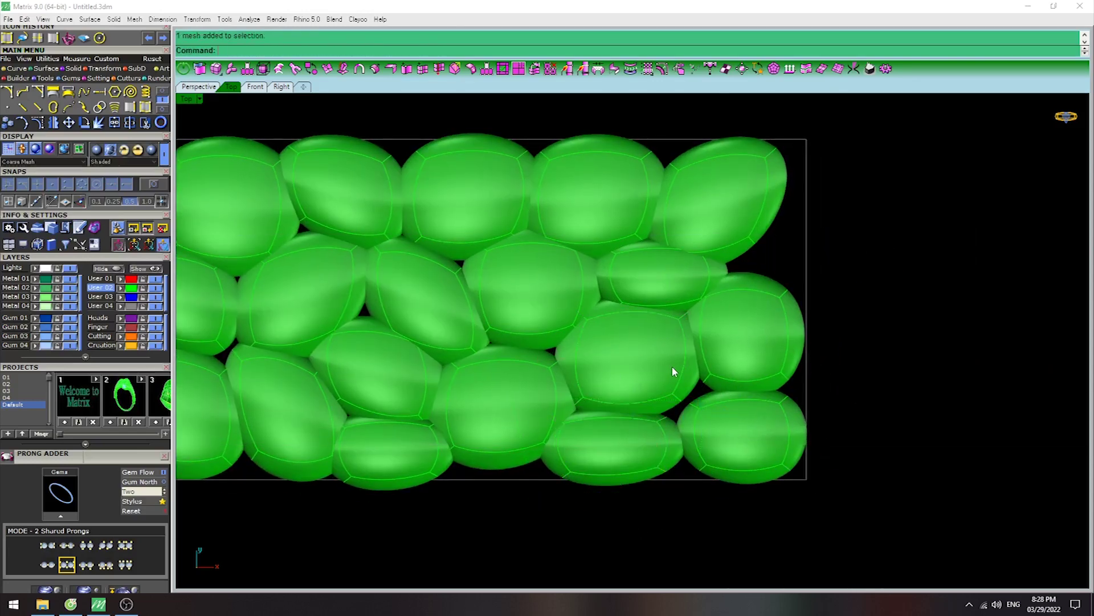
pyautogui.moveTo(795, 309); pyautogui.dragTo(734, 362, button='right')
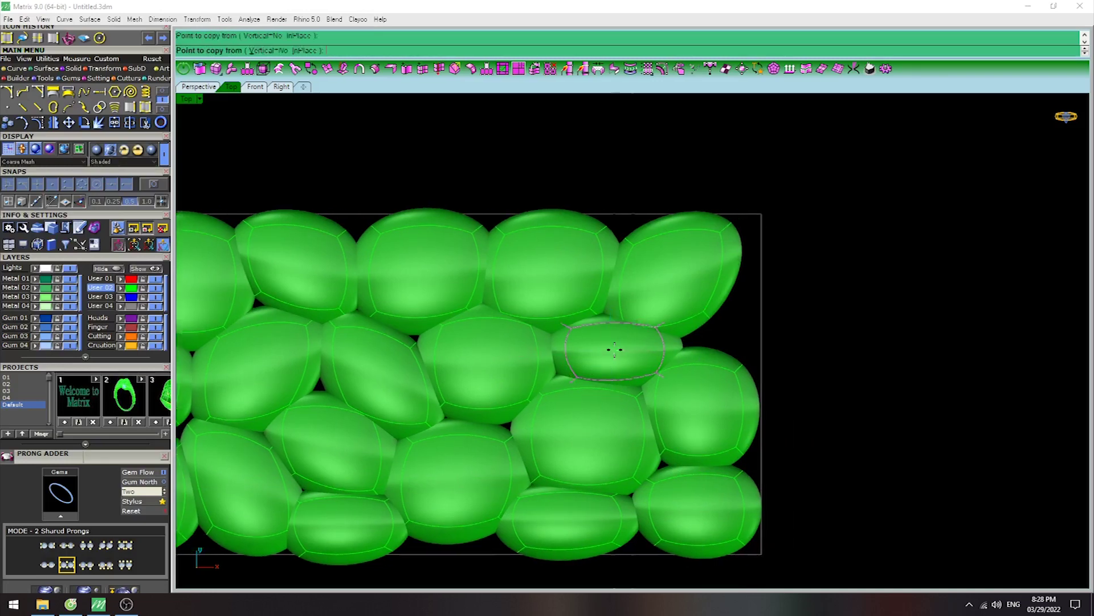
pyautogui.moveTo(781, 268)
pyautogui.mouseDown()
pyautogui.moveTo(819, 314)
pyautogui.moveTo(757, 501)
pyautogui.mouseUp()
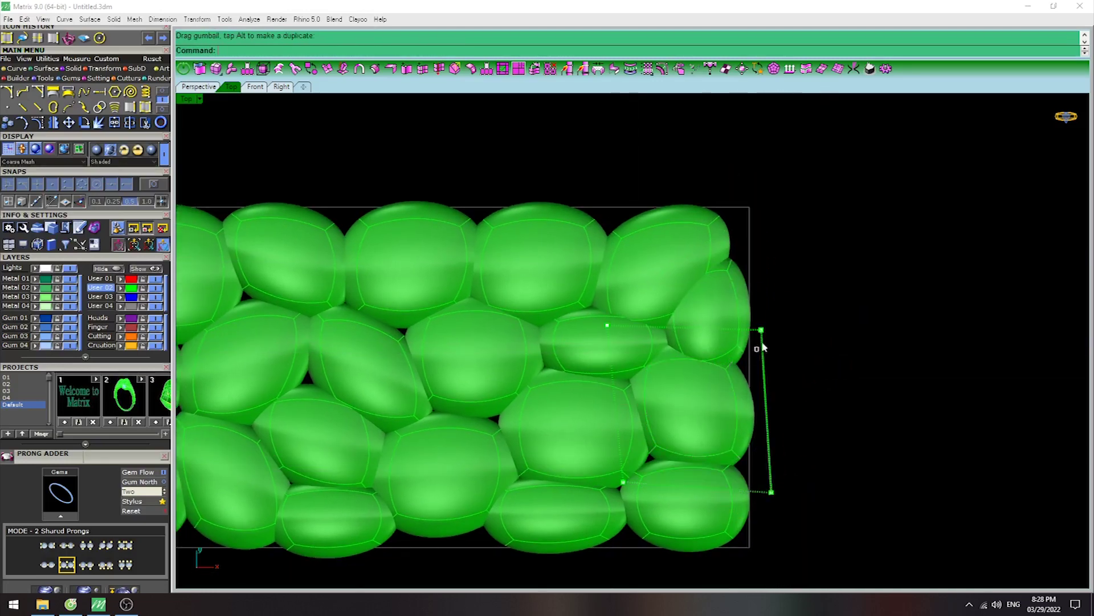
pyautogui.moveTo(757, 356); pyautogui.dragTo(777, 280, button='right')
pyautogui.moveTo(770, 262); pyautogui.dragTo(855, 186)
pyautogui.click(816, 341)
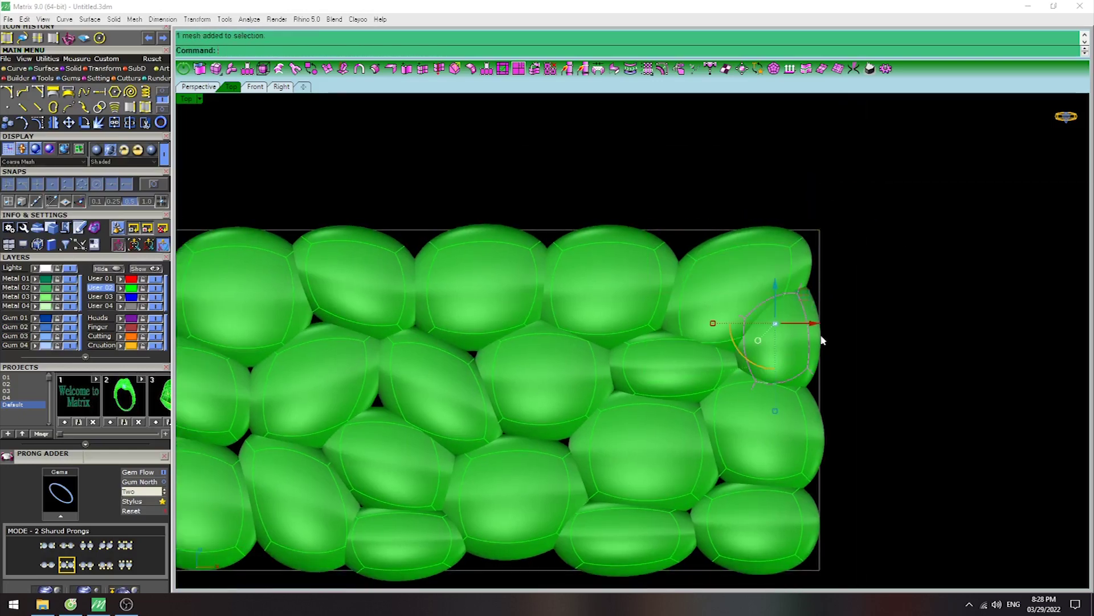
pyautogui.moveTo(817, 340); pyautogui.dragTo(833, 240)
# Pull a seam pebble's vertices up and left to reshape it.
pyautogui.scroll(-5, 742, 283)
pyautogui.scroll(3, 604, 348)
pyautogui.click(605, 343)
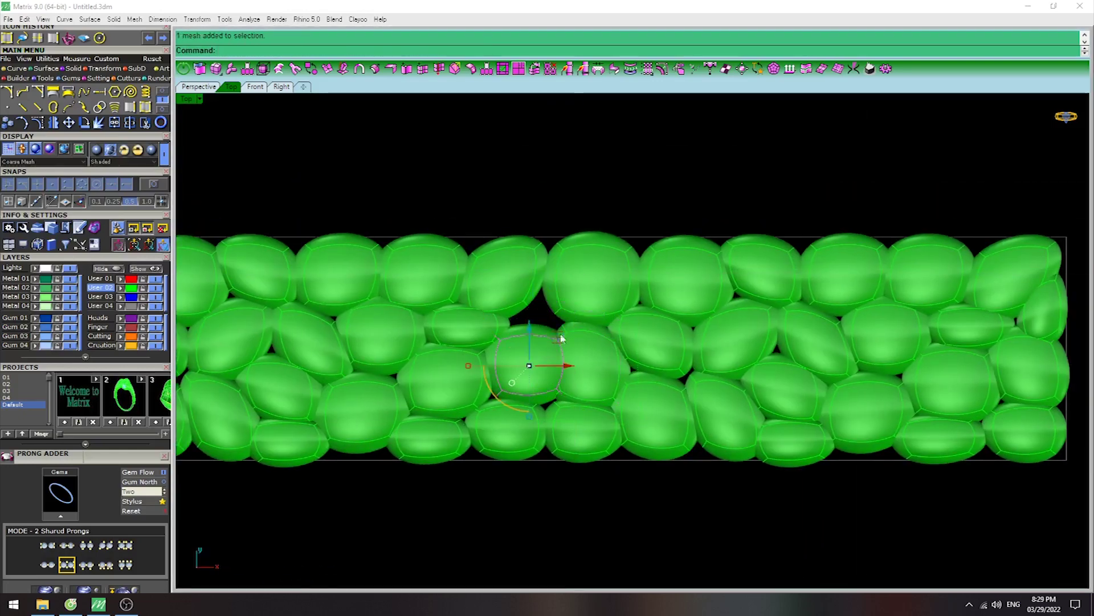
pyautogui.moveTo(619, 291); pyautogui.dragTo(590, 244)
pyautogui.scroll(3, 532, 437)
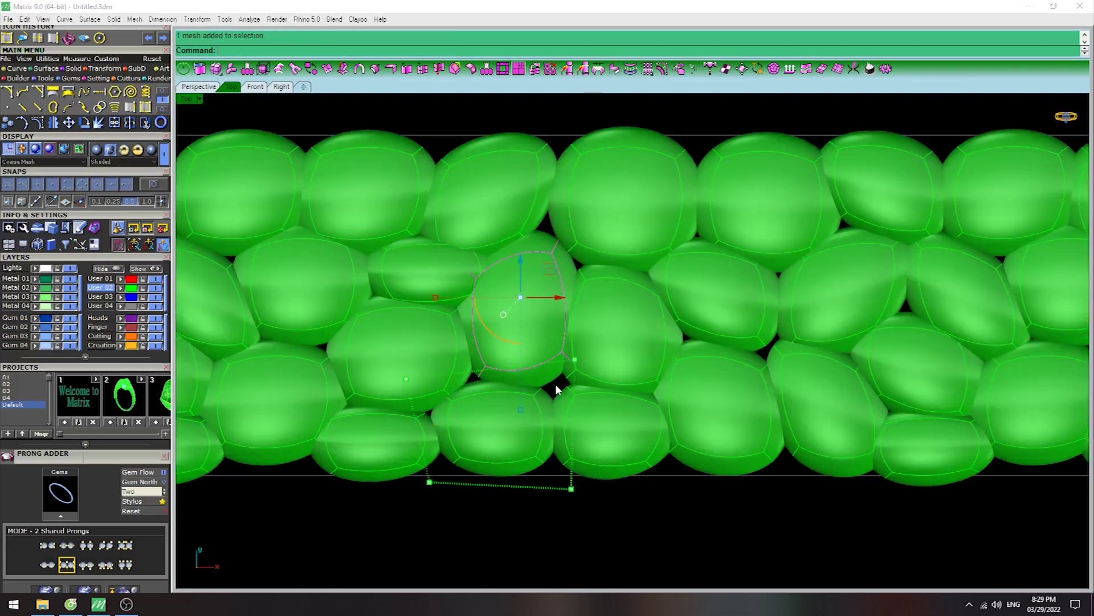
pyautogui.scroll(3, 556, 384)
pyautogui.moveTo(628, 317)
pyautogui.mouseDown()
pyautogui.moveTo(579, 274)
pyautogui.moveTo(655, 313)
pyautogui.mouseUp()
# Push more pebble vertices to close the remaining gaps at the seam.
pyautogui.scroll(-2, 592, 290)
pyautogui.scroll(-2, 709, 295)
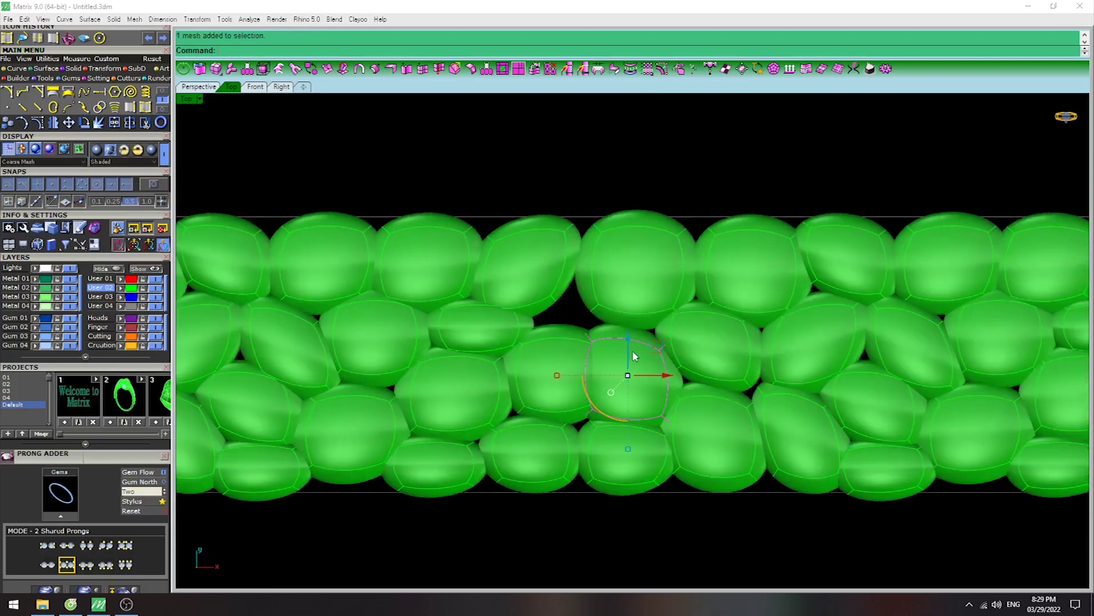
pyautogui.moveTo(556, 296); pyautogui.dragTo(574, 253)
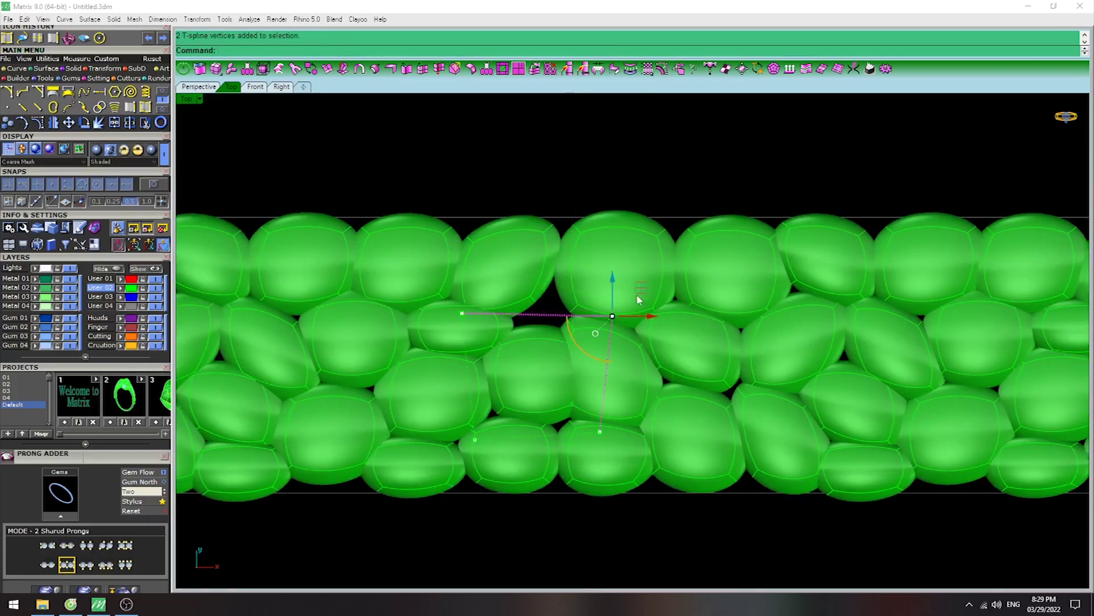
pyautogui.moveTo(639, 299); pyautogui.dragTo(598, 231)
pyautogui.scroll(-2, 626, 428)
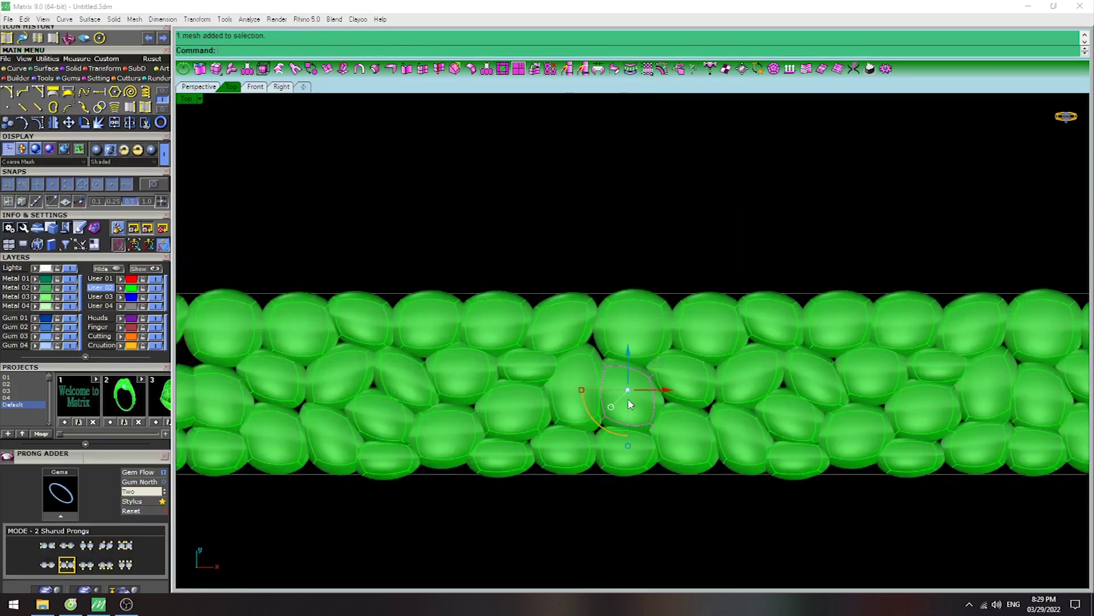
pyautogui.scroll(2, 572, 427)
pyautogui.moveTo(571, 428)
pyautogui.mouseDown()
pyautogui.moveTo(608, 432)
pyautogui.moveTo(577, 384)
pyautogui.mouseUp()
# Drag another pebble's control points up and left, then clear the selection.
pyautogui.scroll(-3, 624, 399)
pyautogui.scroll(2, 489, 357)
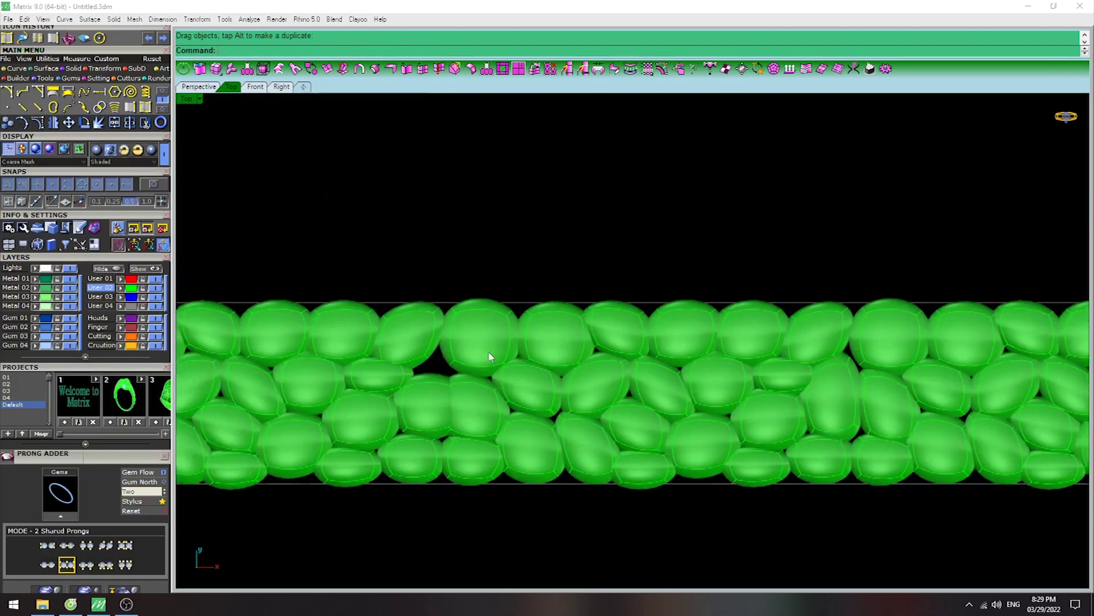
pyautogui.scroll(2, 489, 357)
pyautogui.press('F10')
pyautogui.moveTo(546, 323); pyautogui.dragTo(497, 280)
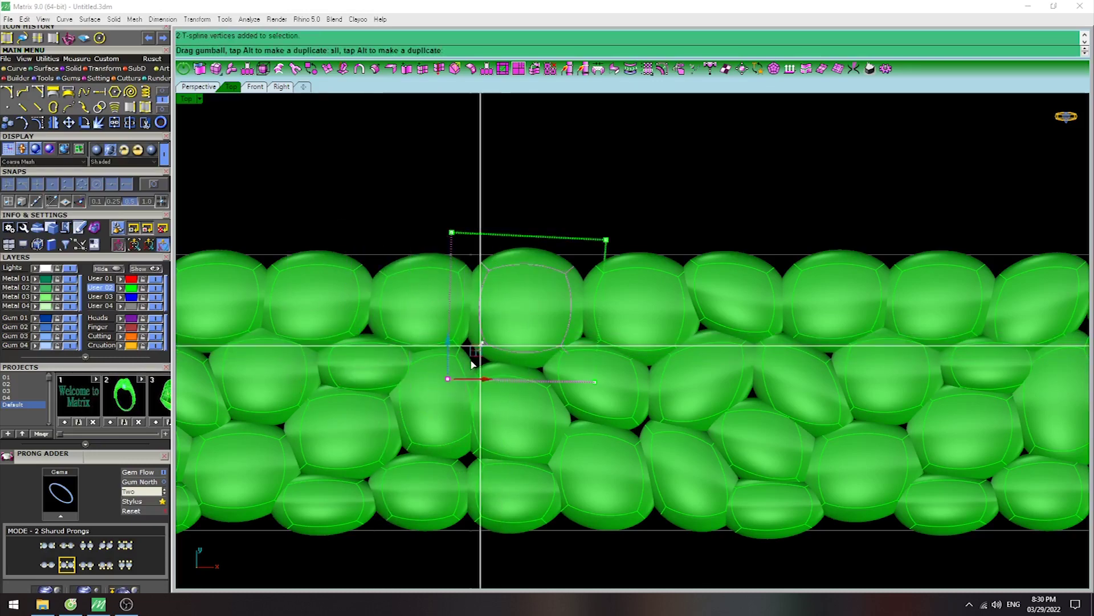
pyautogui.moveTo(570, 220); pyautogui.dragTo(606, 394)
pyautogui.press('Escape')
# Turn on pebble control points with _PointsOn, pick a point, and zoom out in Top view.
pyautogui.scroll(-3, 569, 366)
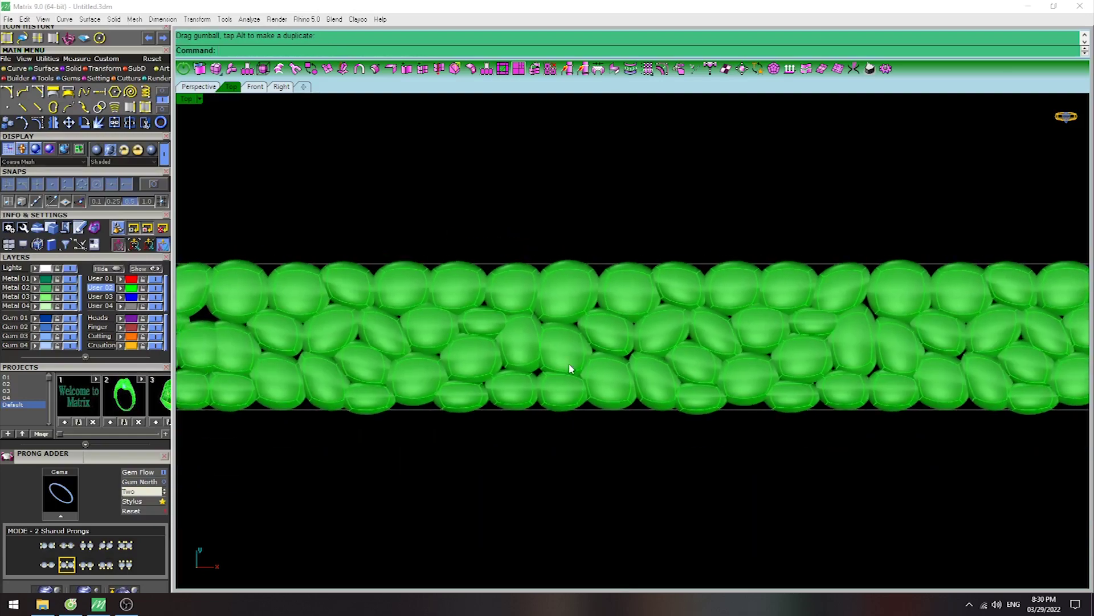
pyautogui.scroll(2, 583, 459)
pyautogui.scroll(-1, 630, 356)
pyautogui.scroll(-3, 570, 342)
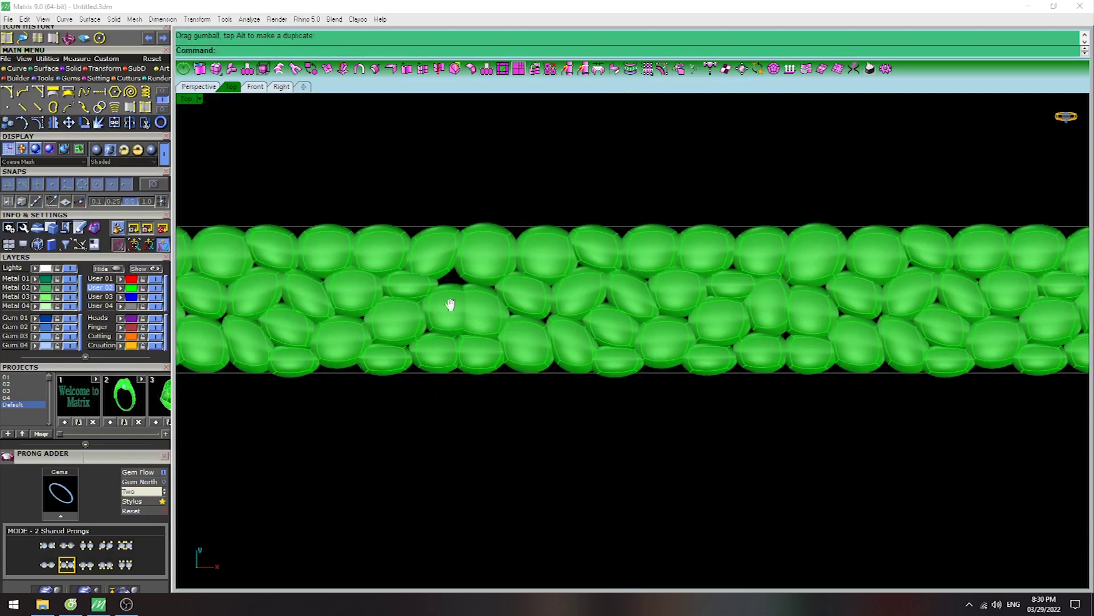
pyautogui.scroll(2, 449, 304)
pyautogui.rightClick(518, 325)
pyautogui.click(573, 349)
pyautogui.scroll(3, 593, 301)
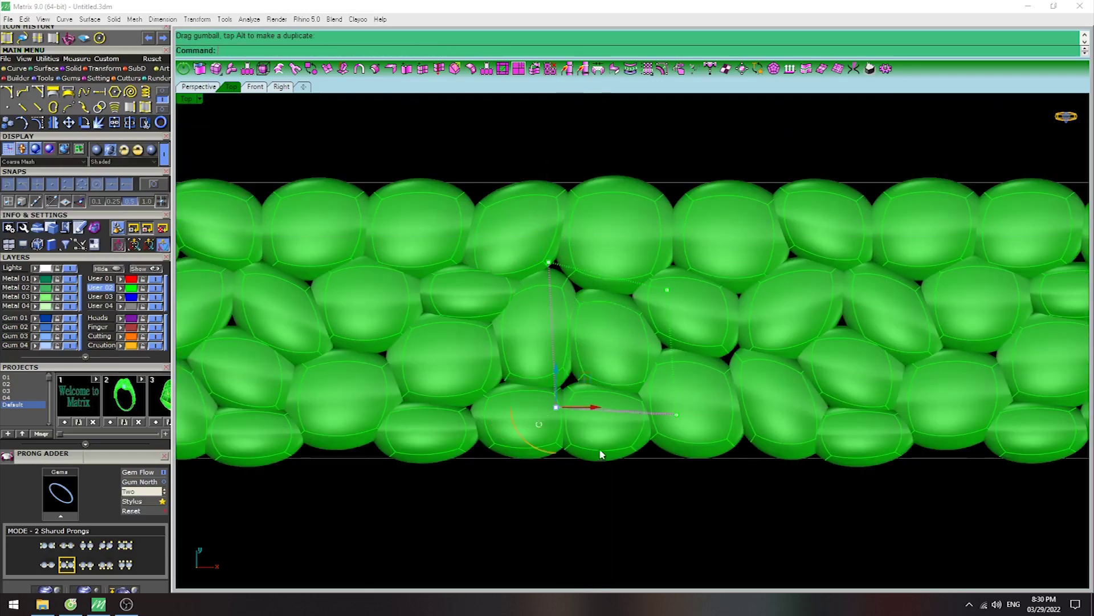
pyautogui.scroll(-3, 572, 373)
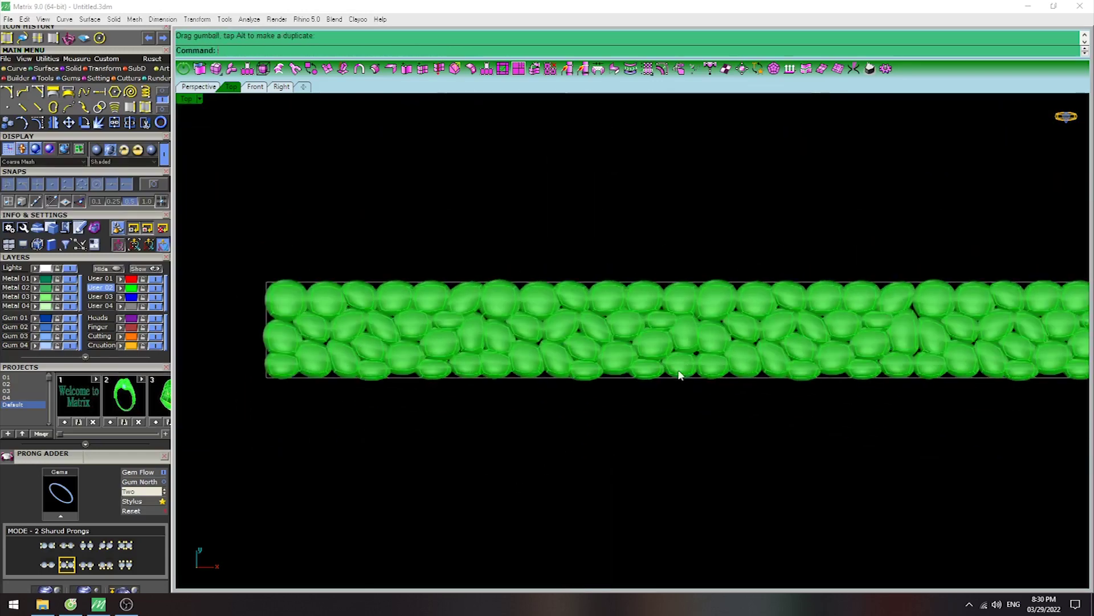
pyautogui.scroll(-1, 559, 335)
# Undo the previous mesh conversion.
pyautogui.write('undo')
pyautogui.press('Return')
pyautogui.scroll(2, 815, 381)
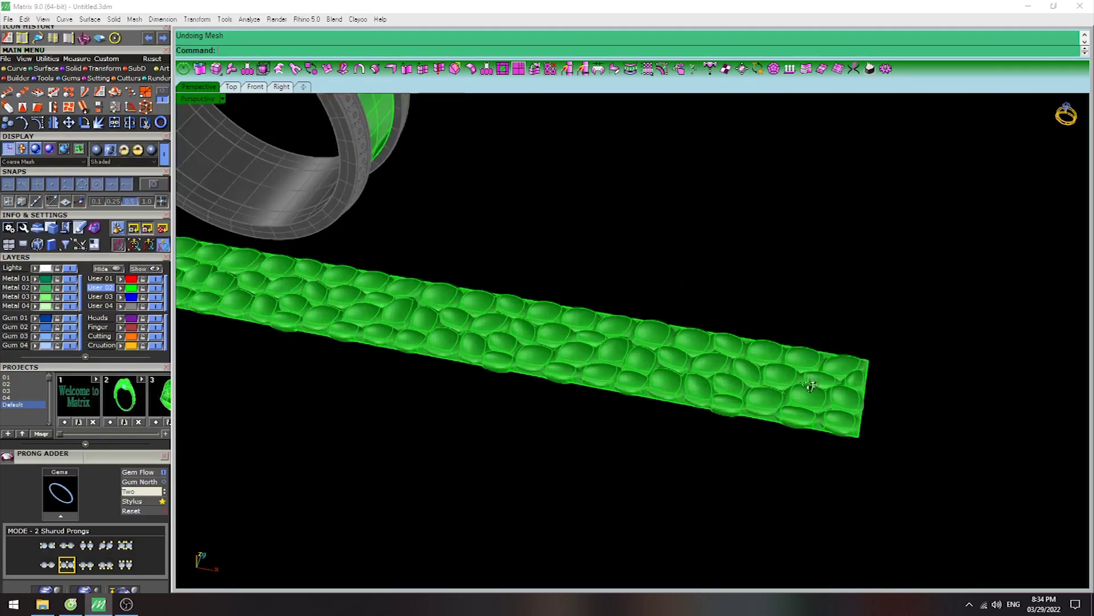
pyautogui.scroll(3, 812, 383)
pyautogui.scroll(2, 838, 379)
# Mesh the pebble group Group04, accepting the Polygon Mesh dialog settings.
pyautogui.click(846, 373)
pyautogui.click(884, 413)
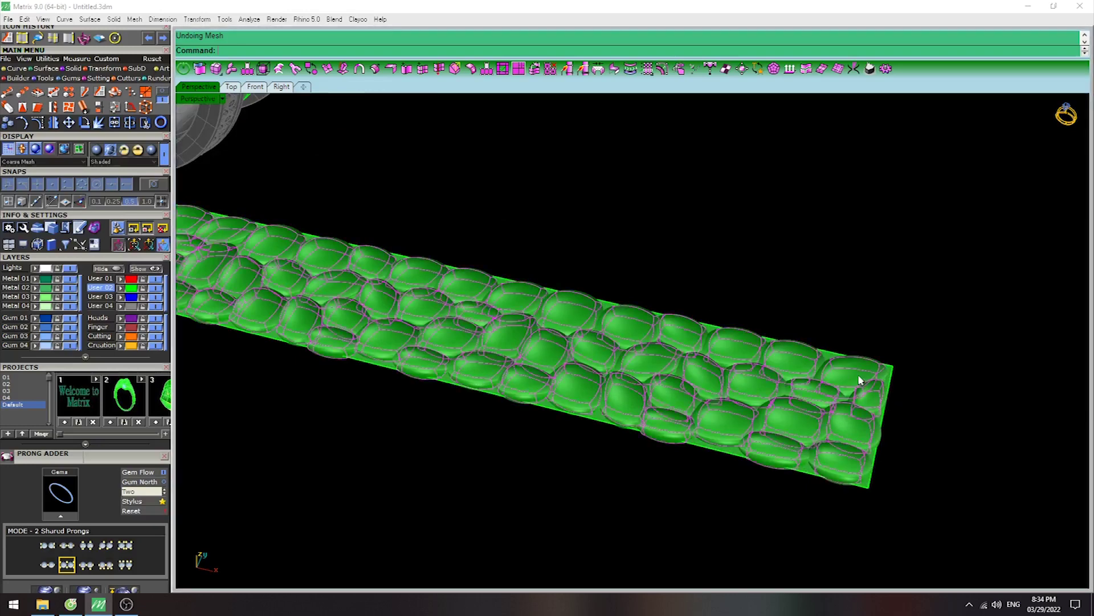
pyautogui.write('Mesh')
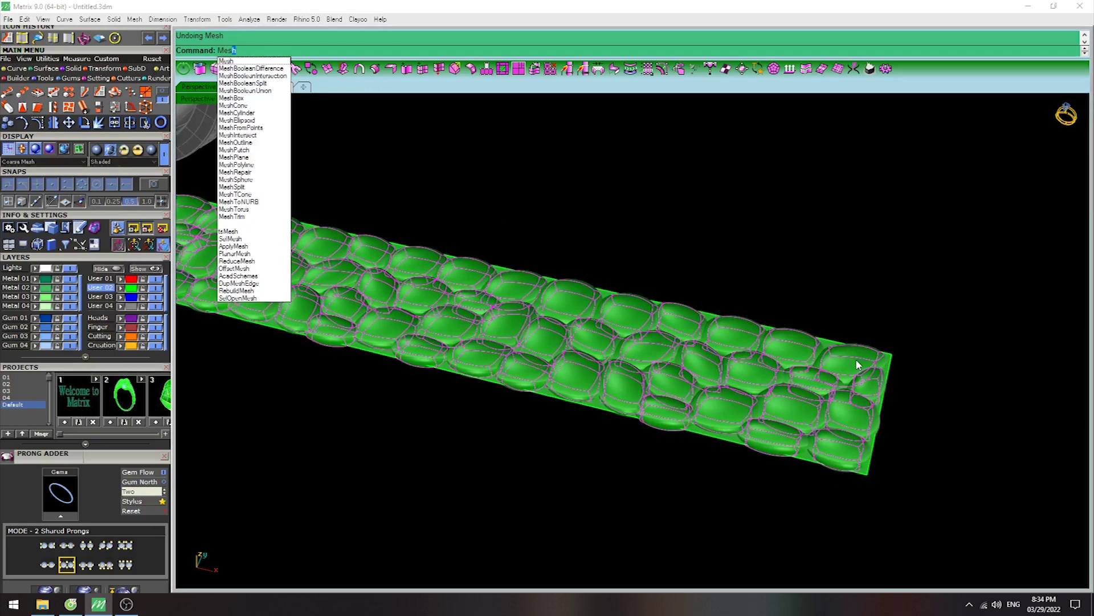
pyautogui.press('Return')
pyautogui.click(553, 383)
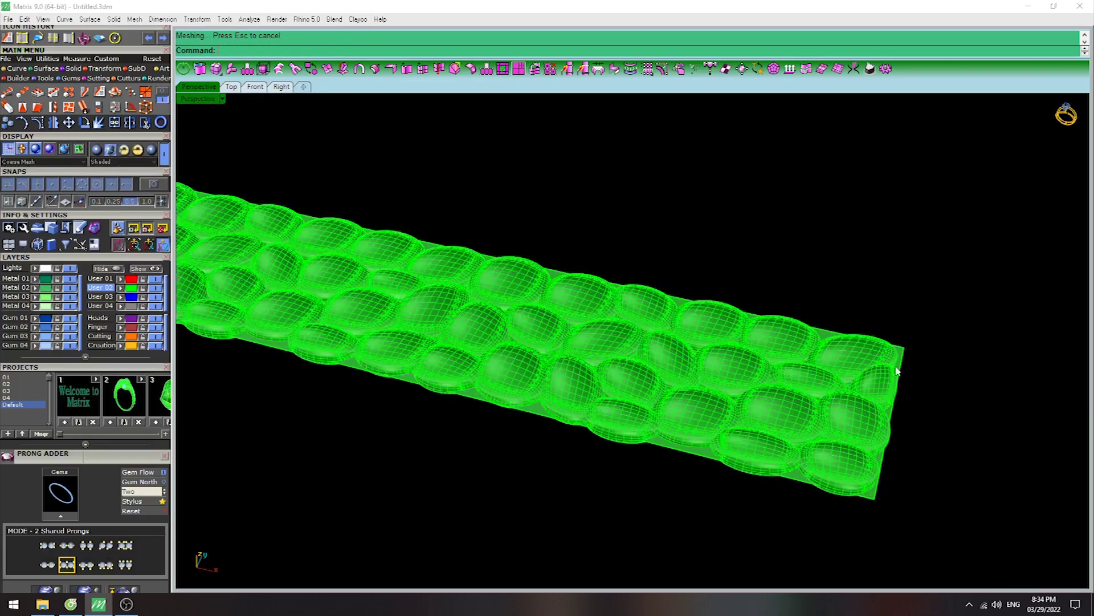
# Select the meshed Group04 strip and orbit to see it beside the ring.
pyautogui.click(896, 371)
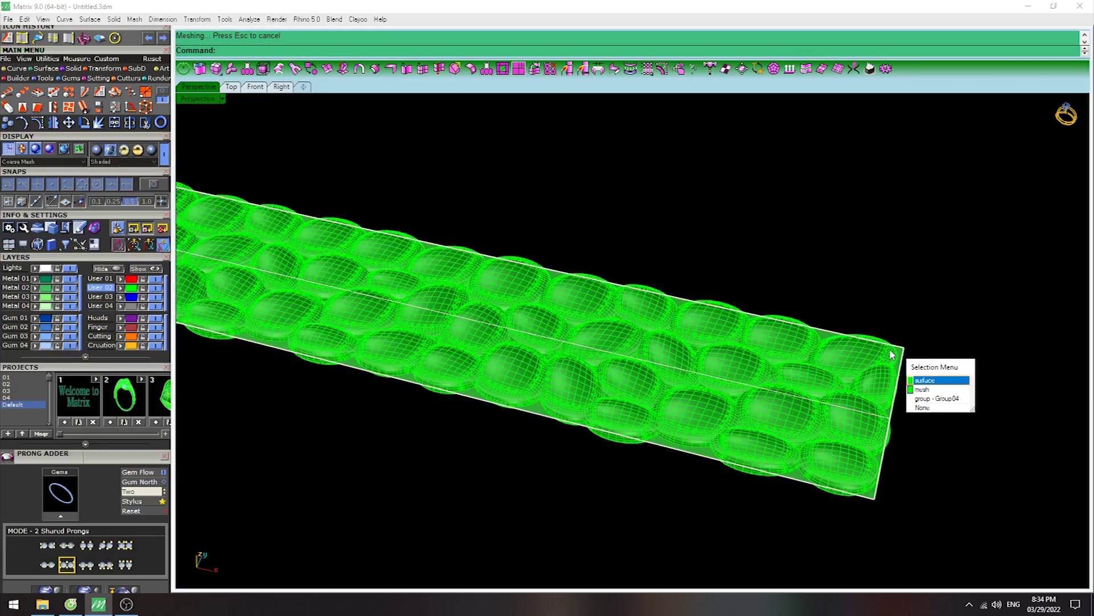
pyautogui.click(929, 401)
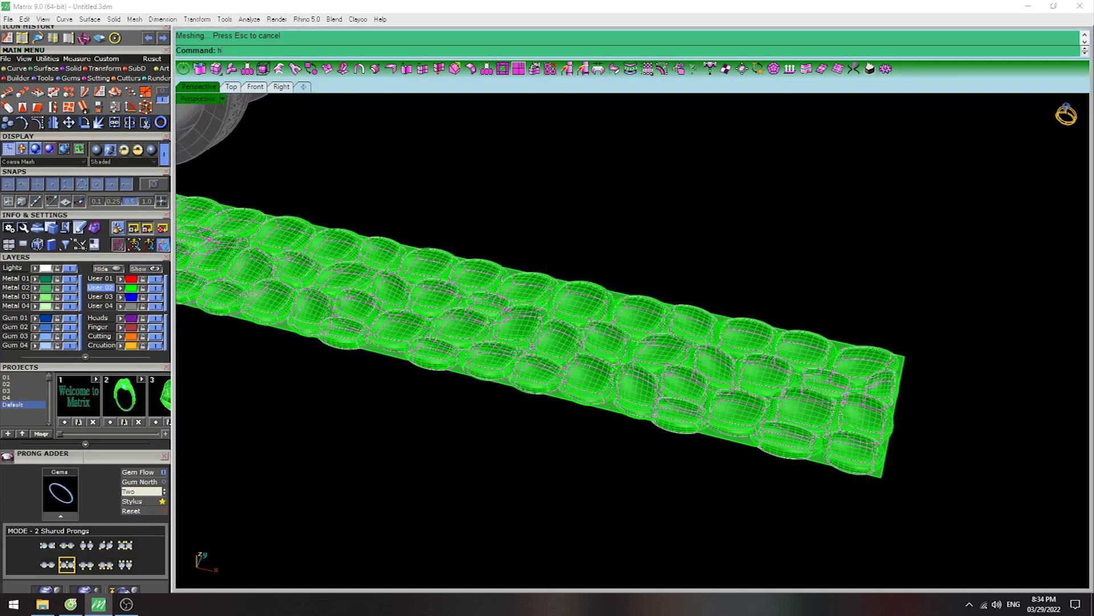
pyautogui.moveTo(828, 386); pyautogui.dragTo(476, 307, button='right')
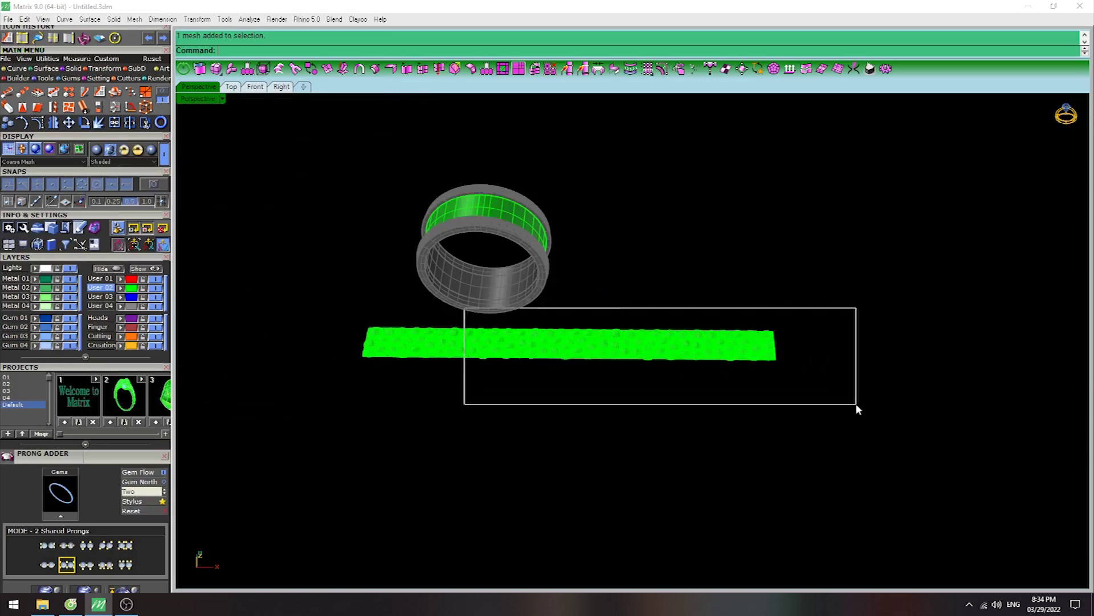
# Select all the pebble meshes on the flat strip.
pyautogui.moveTo(858, 408); pyautogui.dragTo(857, 408)
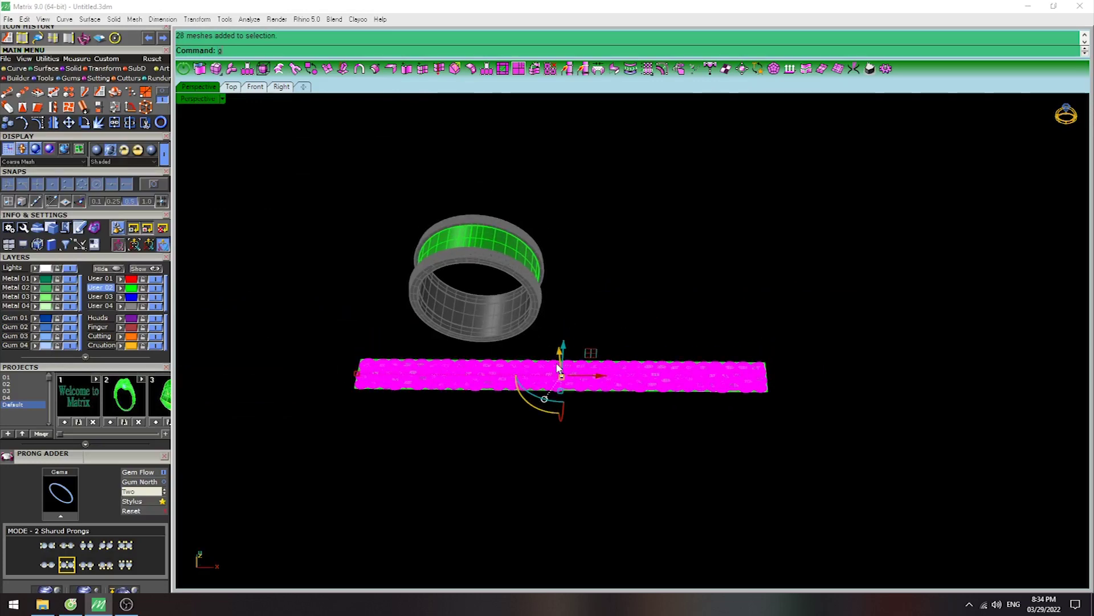
pyautogui.click(808, 344)
pyautogui.scroll(5, 730, 415)
pyautogui.moveTo(731, 416); pyautogui.dragTo(672, 439, button='right')
pyautogui.scroll(3, 671, 440)
pyautogui.click(631, 406)
# Flow the pebbles along surface from the flat strip onto the ring's centre band.
pyautogui.click(7, 40)
pyautogui.click(625, 420)
pyautogui.scroll(-5, 624, 420)
pyautogui.scroll(3, 514, 211)
pyautogui.scroll(2, 514, 211)
pyautogui.scroll(-1, 525, 193)
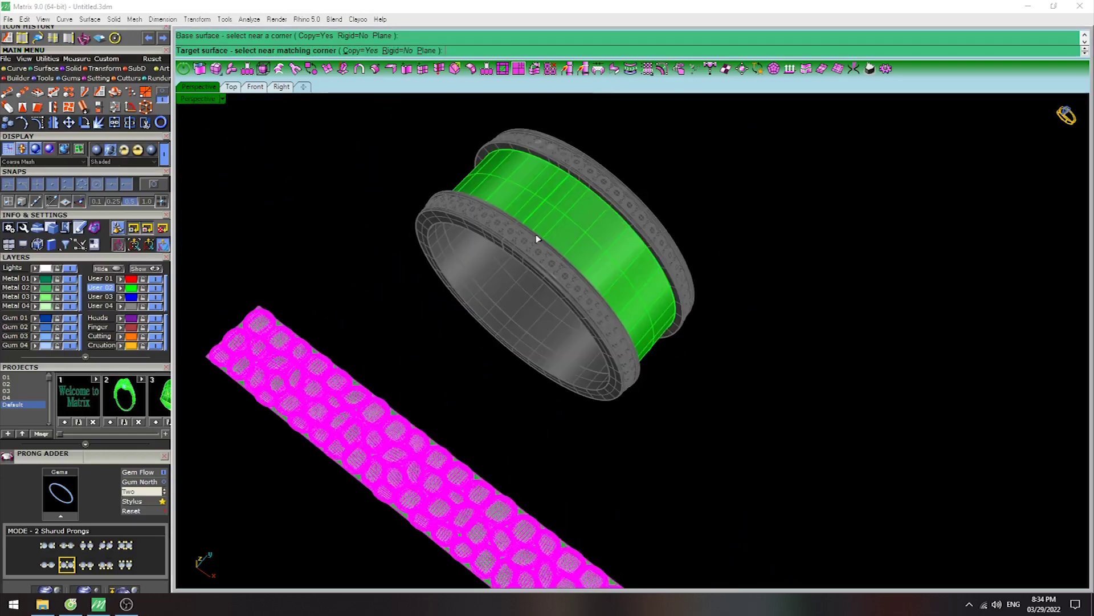
pyautogui.click(515, 212)
# Inspect the wrapped band and hide the flat pebble strip.
pyautogui.moveTo(695, 169)
pyautogui.mouseDown(button='right')
pyautogui.moveTo(590, 271)
pyautogui.moveTo(584, 339)
pyautogui.moveTo(795, 386)
pyautogui.mouseUp(button='right')
pyautogui.press('Escape')
pyautogui.click(673, 479)
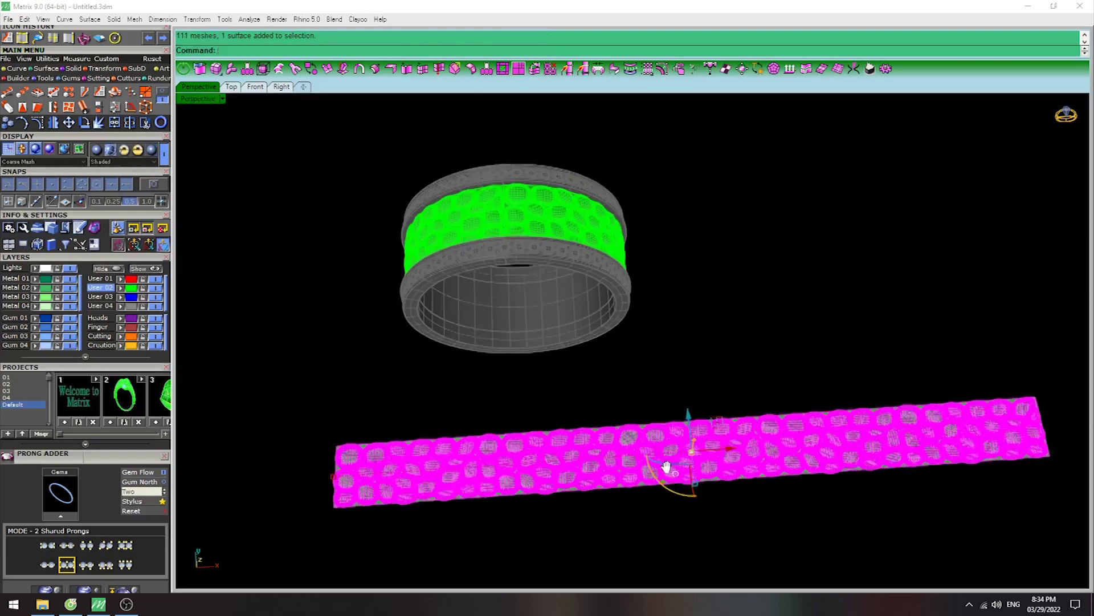
pyautogui.write('H')
pyautogui.press('Return')
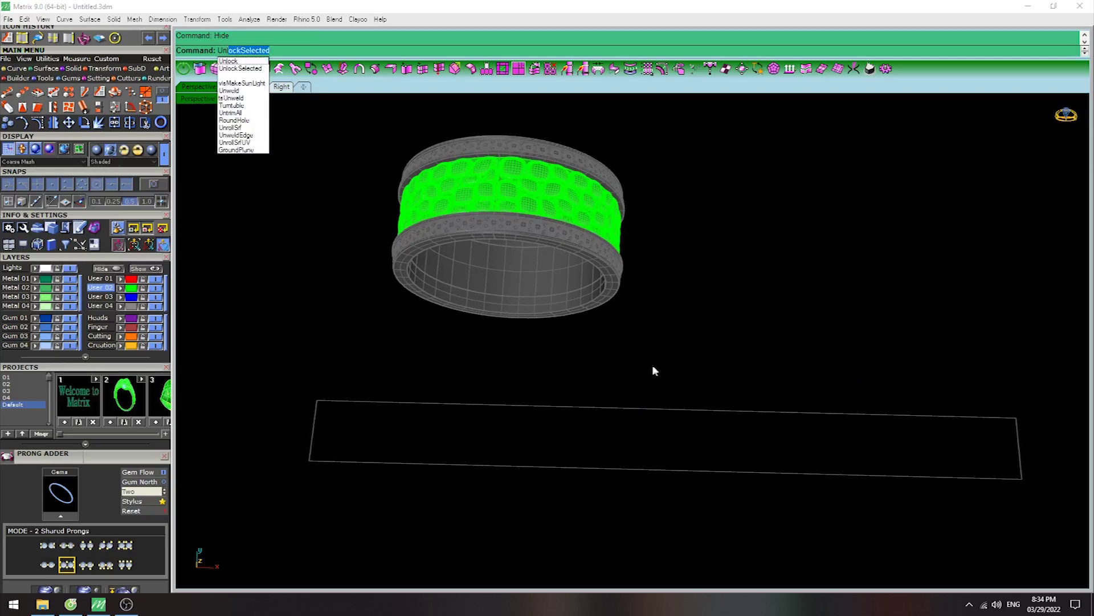
# Unlock the locked ring parts and hide the leftover band curves.
pyautogui.press('Return')
pyautogui.scroll(-5, 650, 362)
pyautogui.keyDown('shift'); pyautogui.moveTo(655, 302); pyautogui.dragTo(621, 360, button='right'); pyautogui.keyUp('shift')
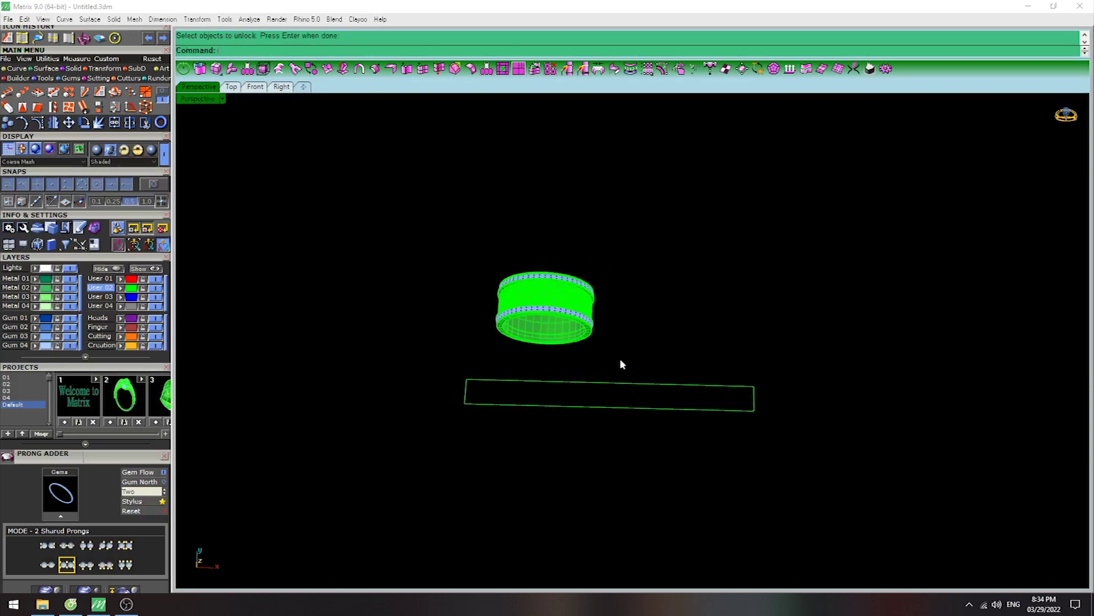
pyautogui.write('SelCrv')
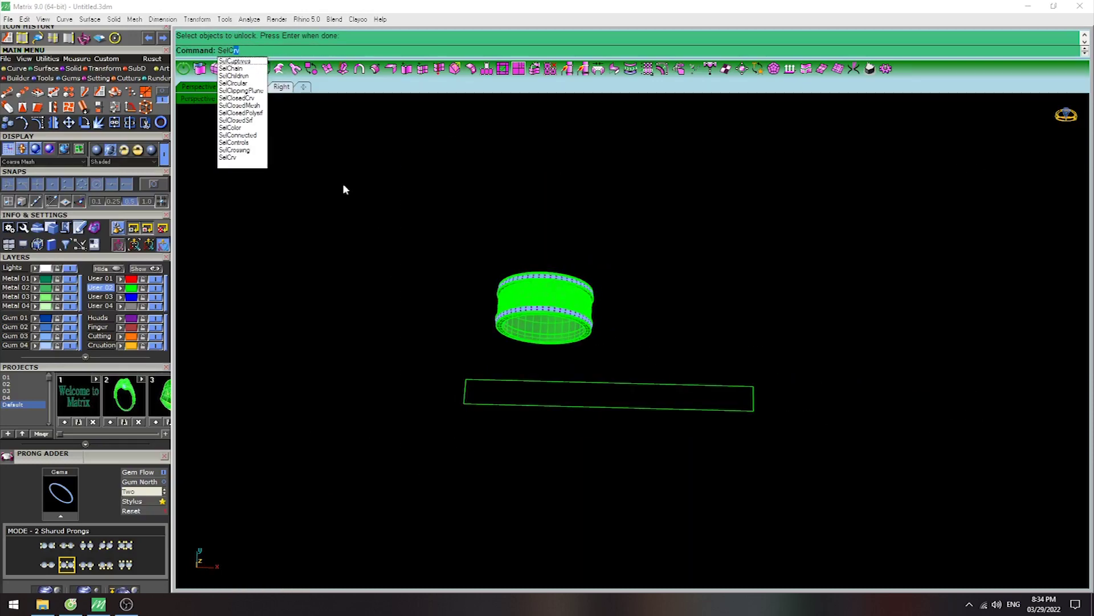
pyautogui.write('Hide')
pyautogui.press('Return')
# Select all ring parts and preview the tilted ring in plastic shading.
pyautogui.moveTo(627, 311)
pyautogui.mouseDown(button='right')
pyautogui.moveTo(536, 268)
pyautogui.moveTo(566, 233)
pyautogui.mouseUp(button='right')
pyautogui.scroll(3, 536, 268)
pyautogui.scroll(5, 566, 234)
pyautogui.scroll(-5, 566, 233)
pyautogui.hotkey('ctrl', 'a')
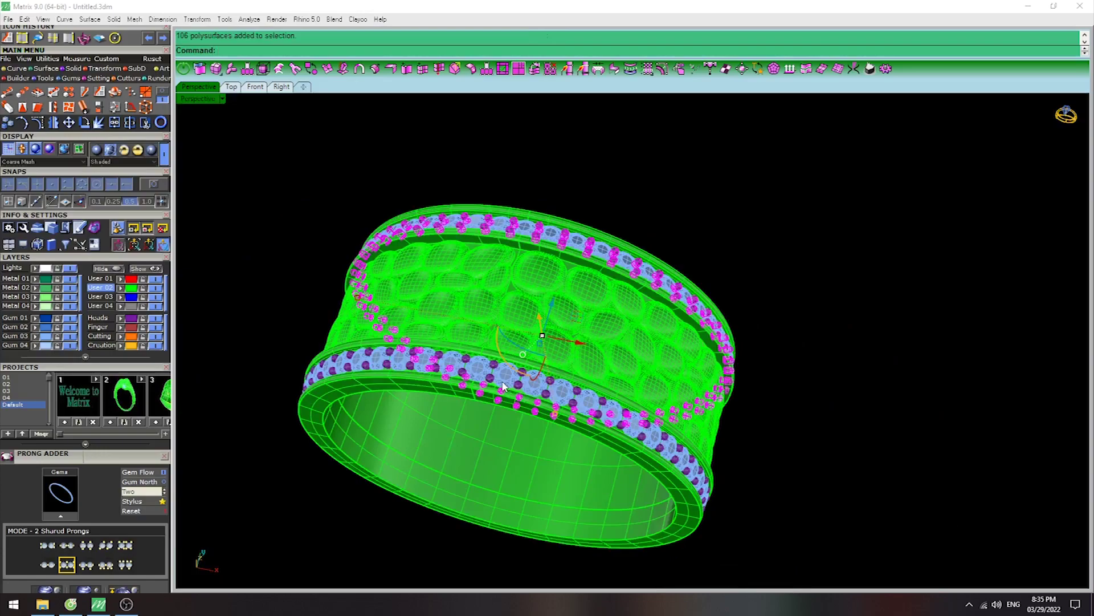
pyautogui.scroll(4, 504, 387)
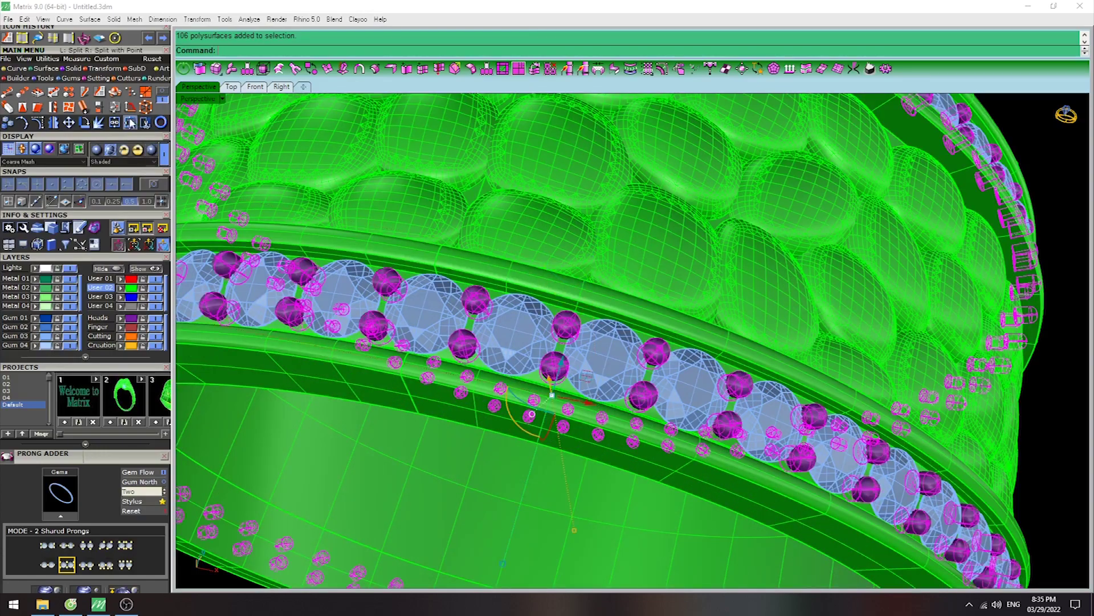
pyautogui.scroll(-5, 549, 366)
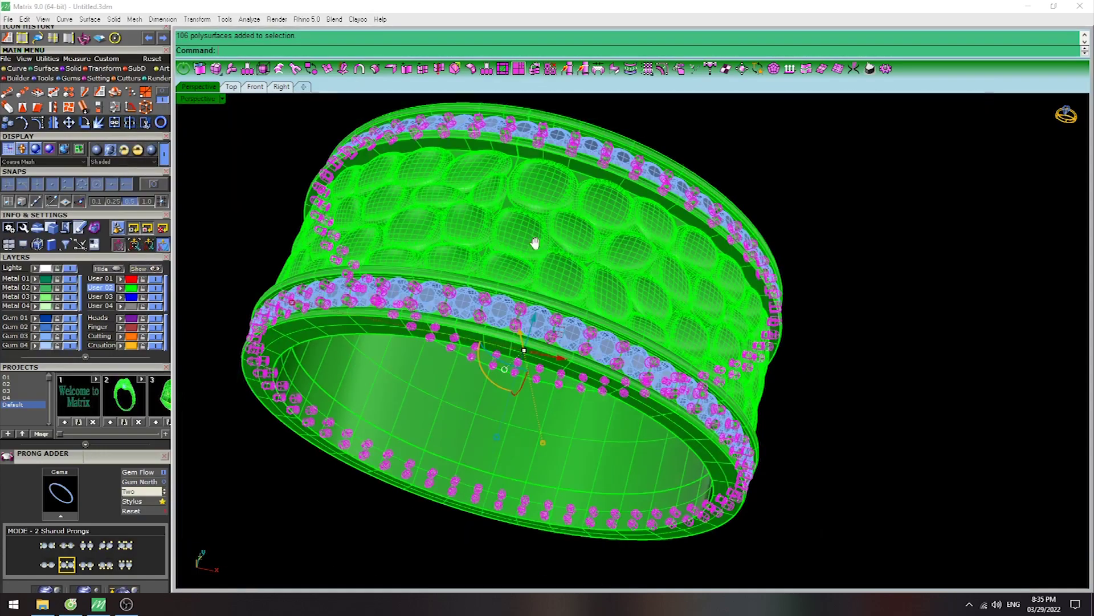
pyautogui.moveTo(542, 251)
pyautogui.mouseDown(button='right')
pyautogui.moveTo(563, 242)
pyautogui.moveTo(541, 245)
pyautogui.mouseUp(button='right')
pyautogui.hotkey('ctrl', 'alt', 's')
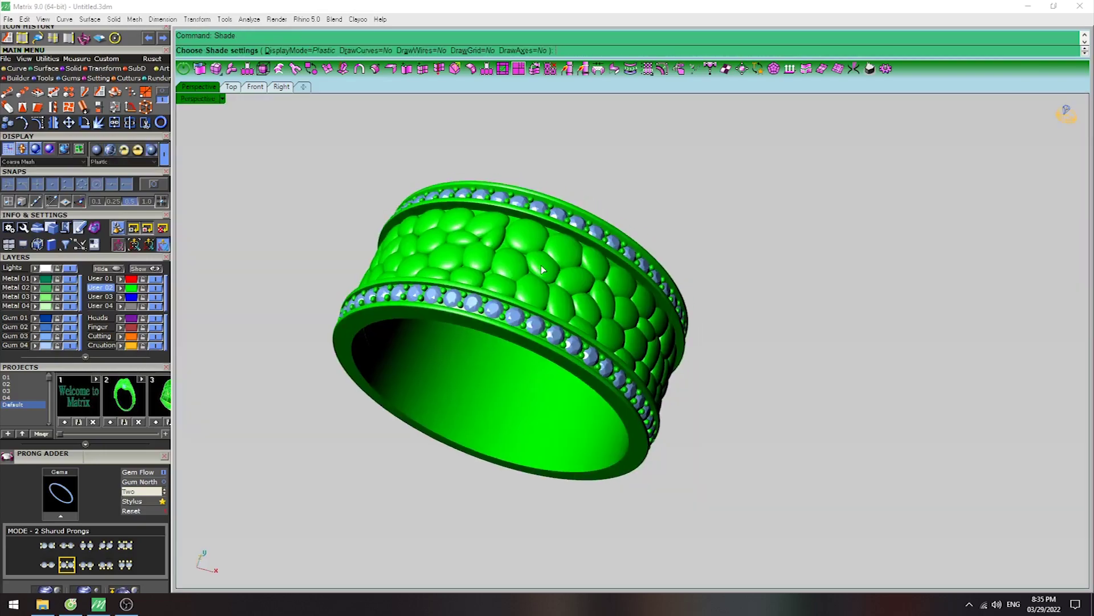
# Orbit the ring front-on and exit the plastic shaded preview.
pyautogui.scroll(2, 504, 249)
pyautogui.moveTo(504, 249)
pyautogui.mouseDown(button='right')
pyautogui.moveTo(696, 269)
pyautogui.moveTo(636, 342)
pyautogui.moveTo(654, 331)
pyautogui.mouseUp(button='right')
pyautogui.press('Return')
pyautogui.press('Return')
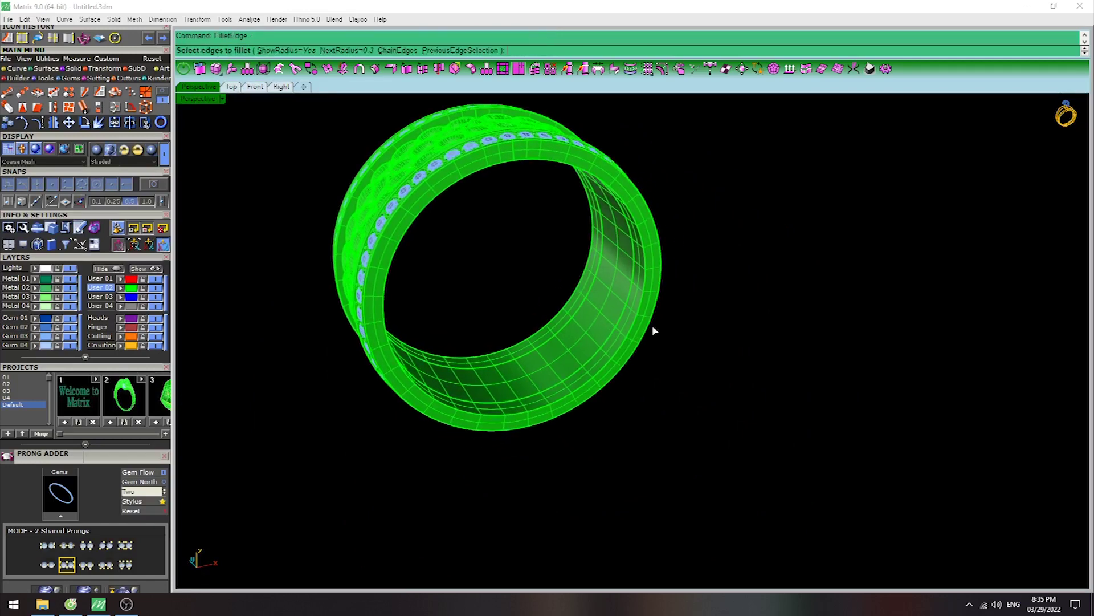
pyautogui.write('4')
# Fillet the ring's inner edge with radius 0.4 and view it from a new angle.
pyautogui.scroll(3, 584, 389)
pyautogui.scroll(3, 585, 389)
pyautogui.click(585, 388)
pyautogui.scroll(-5, 503, 295)
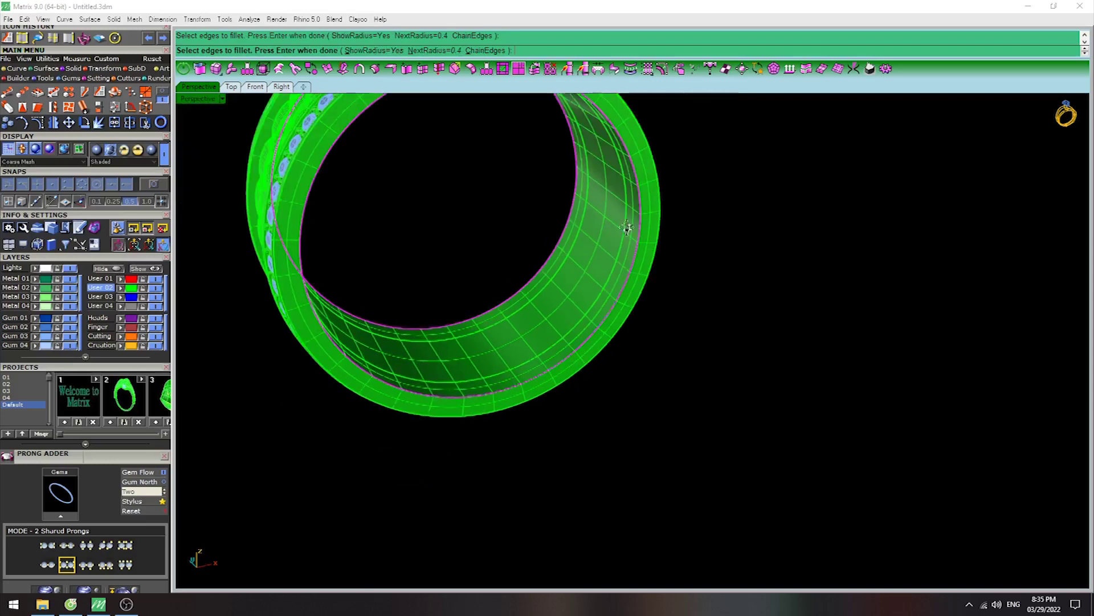
pyautogui.press('Return')
pyautogui.scroll(-5, 592, 222)
pyautogui.moveTo(594, 224)
pyautogui.mouseDown(button='right')
pyautogui.moveTo(615, 274)
pyautogui.moveTo(567, 349)
pyautogui.moveTo(564, 262)
pyautogui.moveTo(552, 352)
pyautogui.moveTo(709, 335)
pyautogui.moveTo(615, 314)
pyautogui.moveTo(585, 286)
pyautogui.mouseUp(button='right')
pyautogui.scroll(-3, 611, 263)
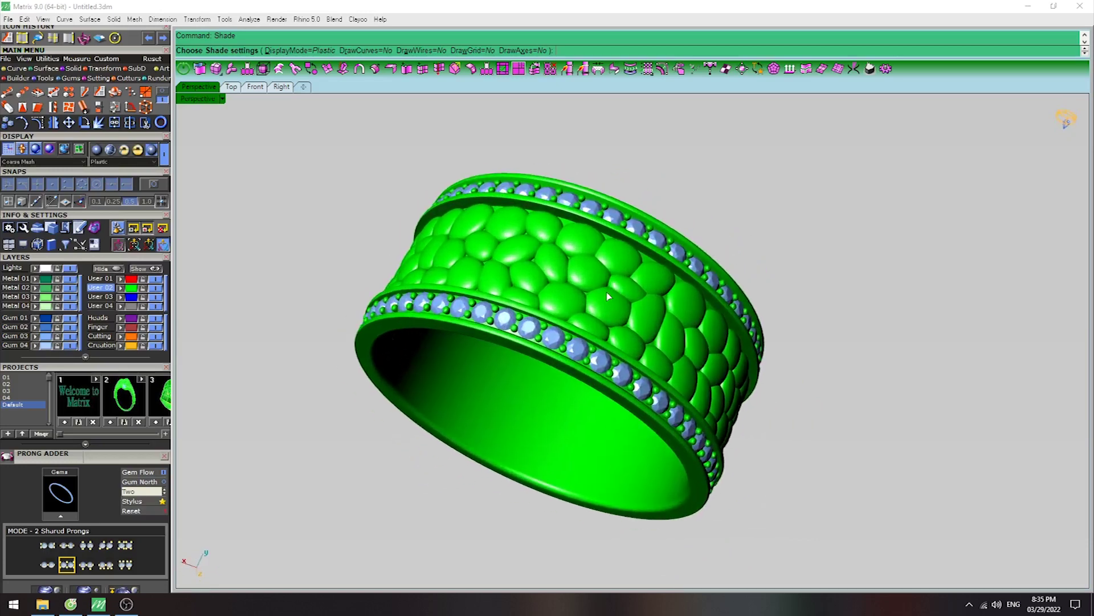
pyautogui.moveTo(584, 286)
pyautogui.mouseDown(button='right')
pyautogui.moveTo(573, 323)
pyautogui.moveTo(707, 273)
pyautogui.mouseUp(button='right')
pyautogui.scroll(3, 572, 323)
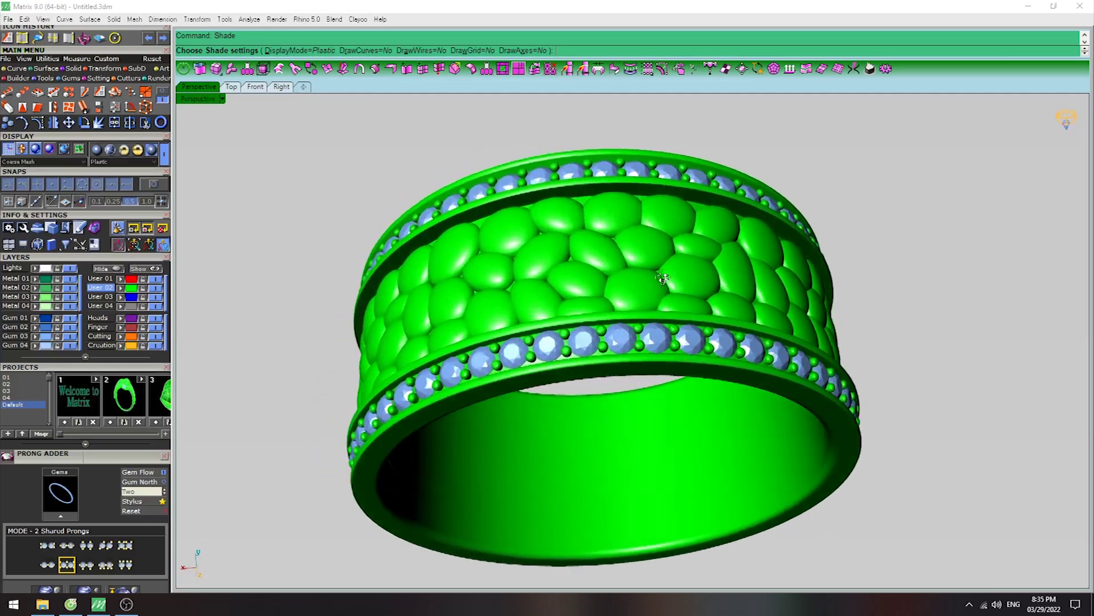
pyautogui.moveTo(707, 273); pyautogui.dragTo(708, 274, button='right')
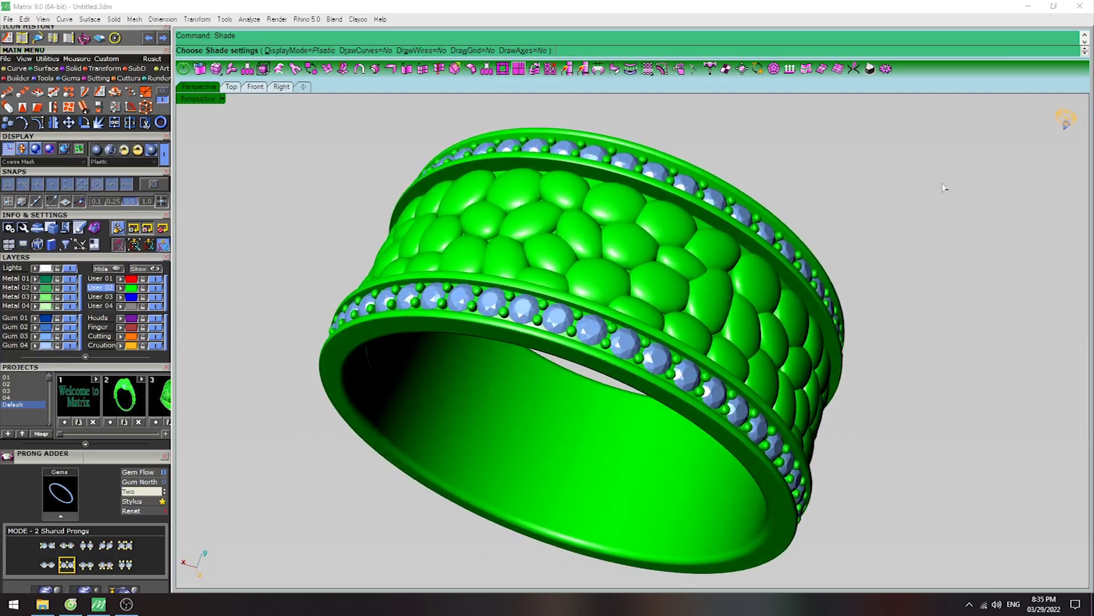